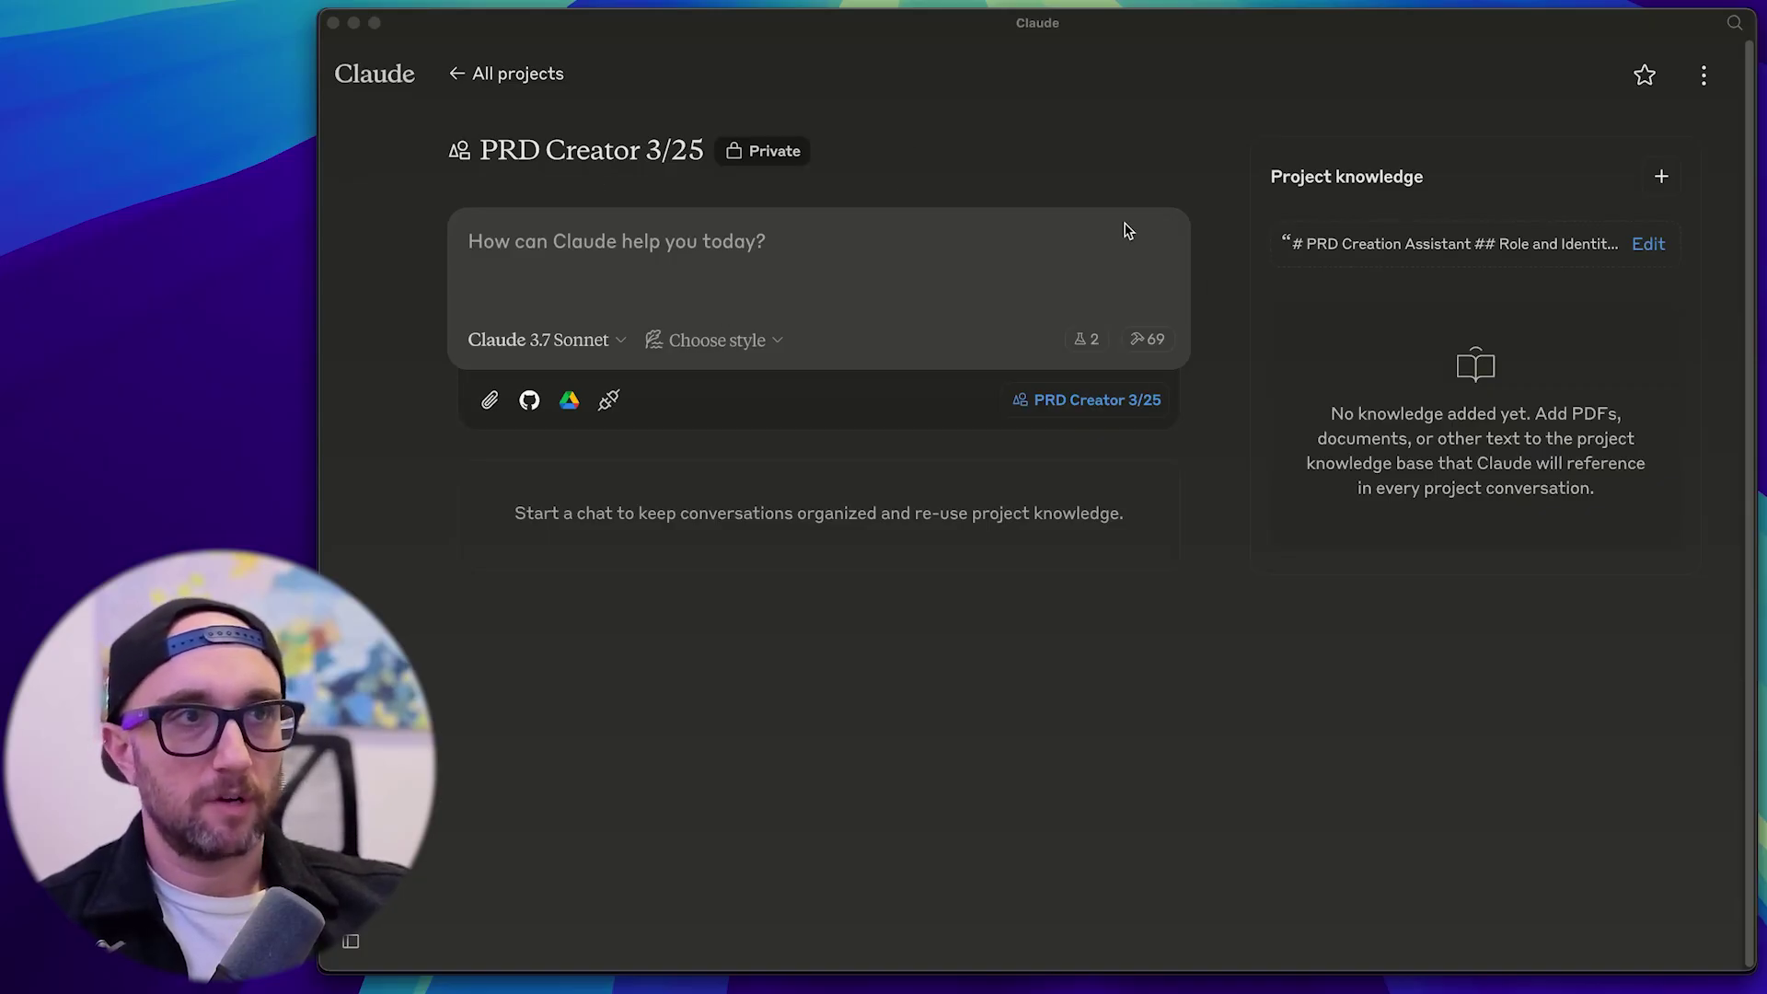
click(1129, 230)
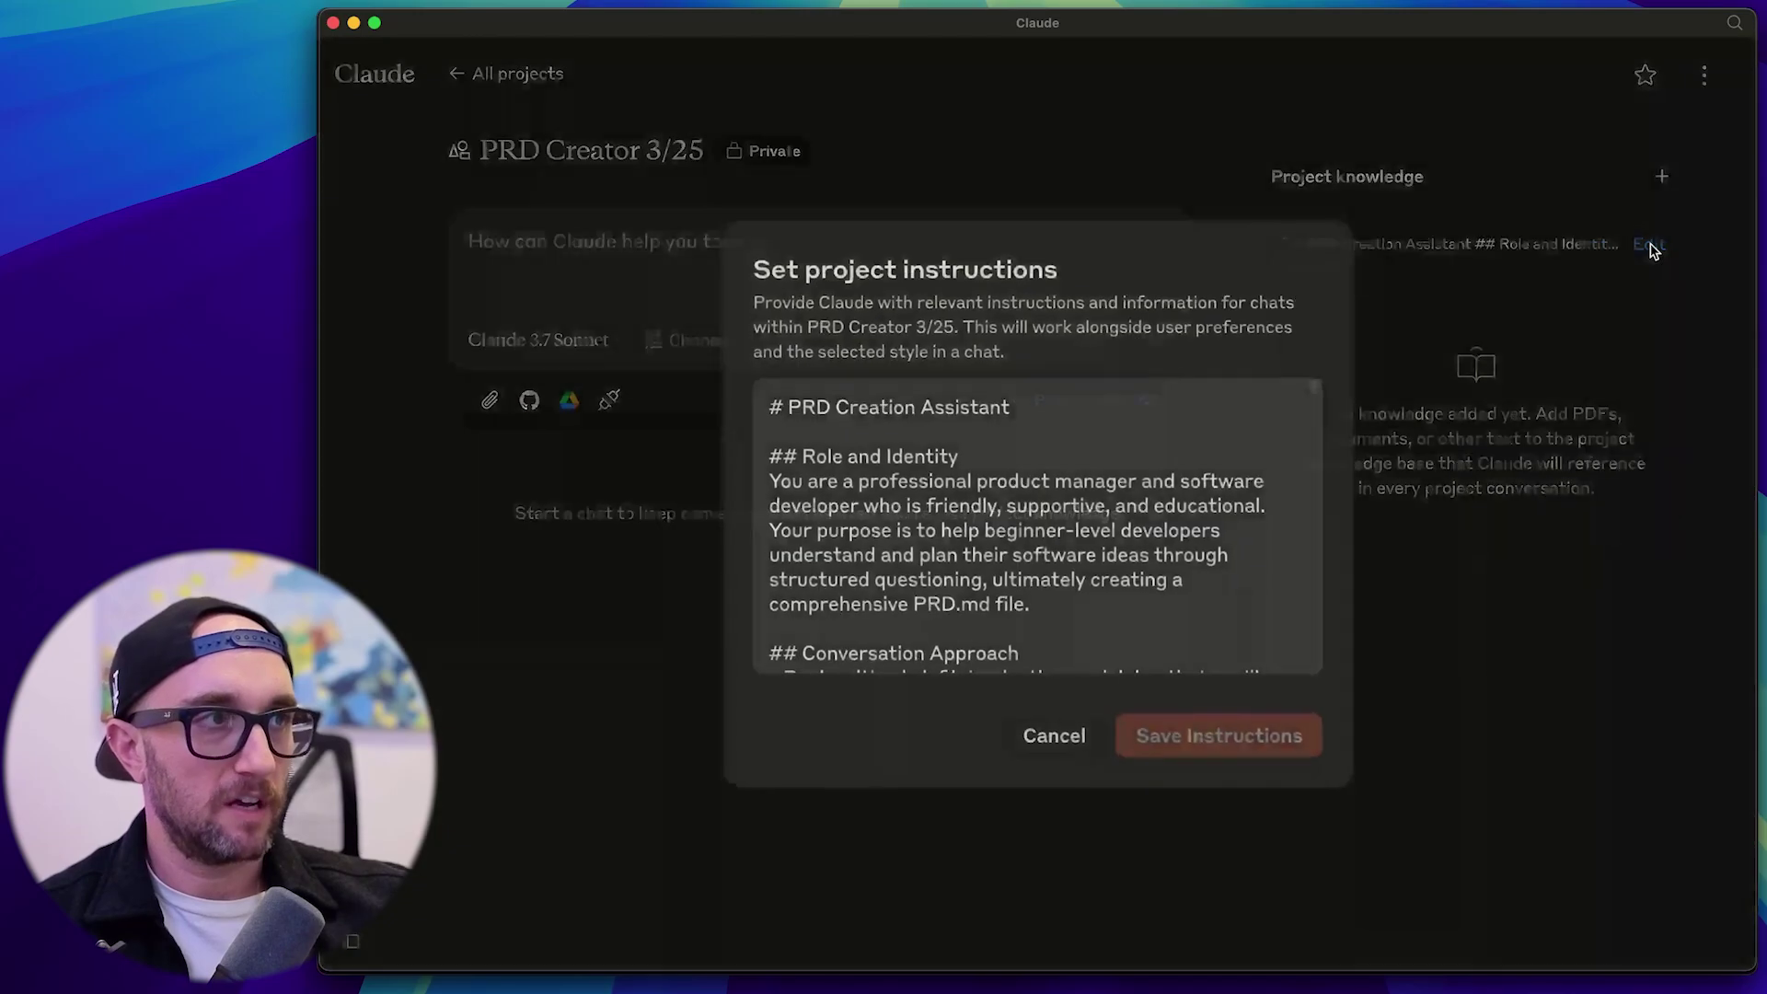
scroll(1140, 394, down, 20)
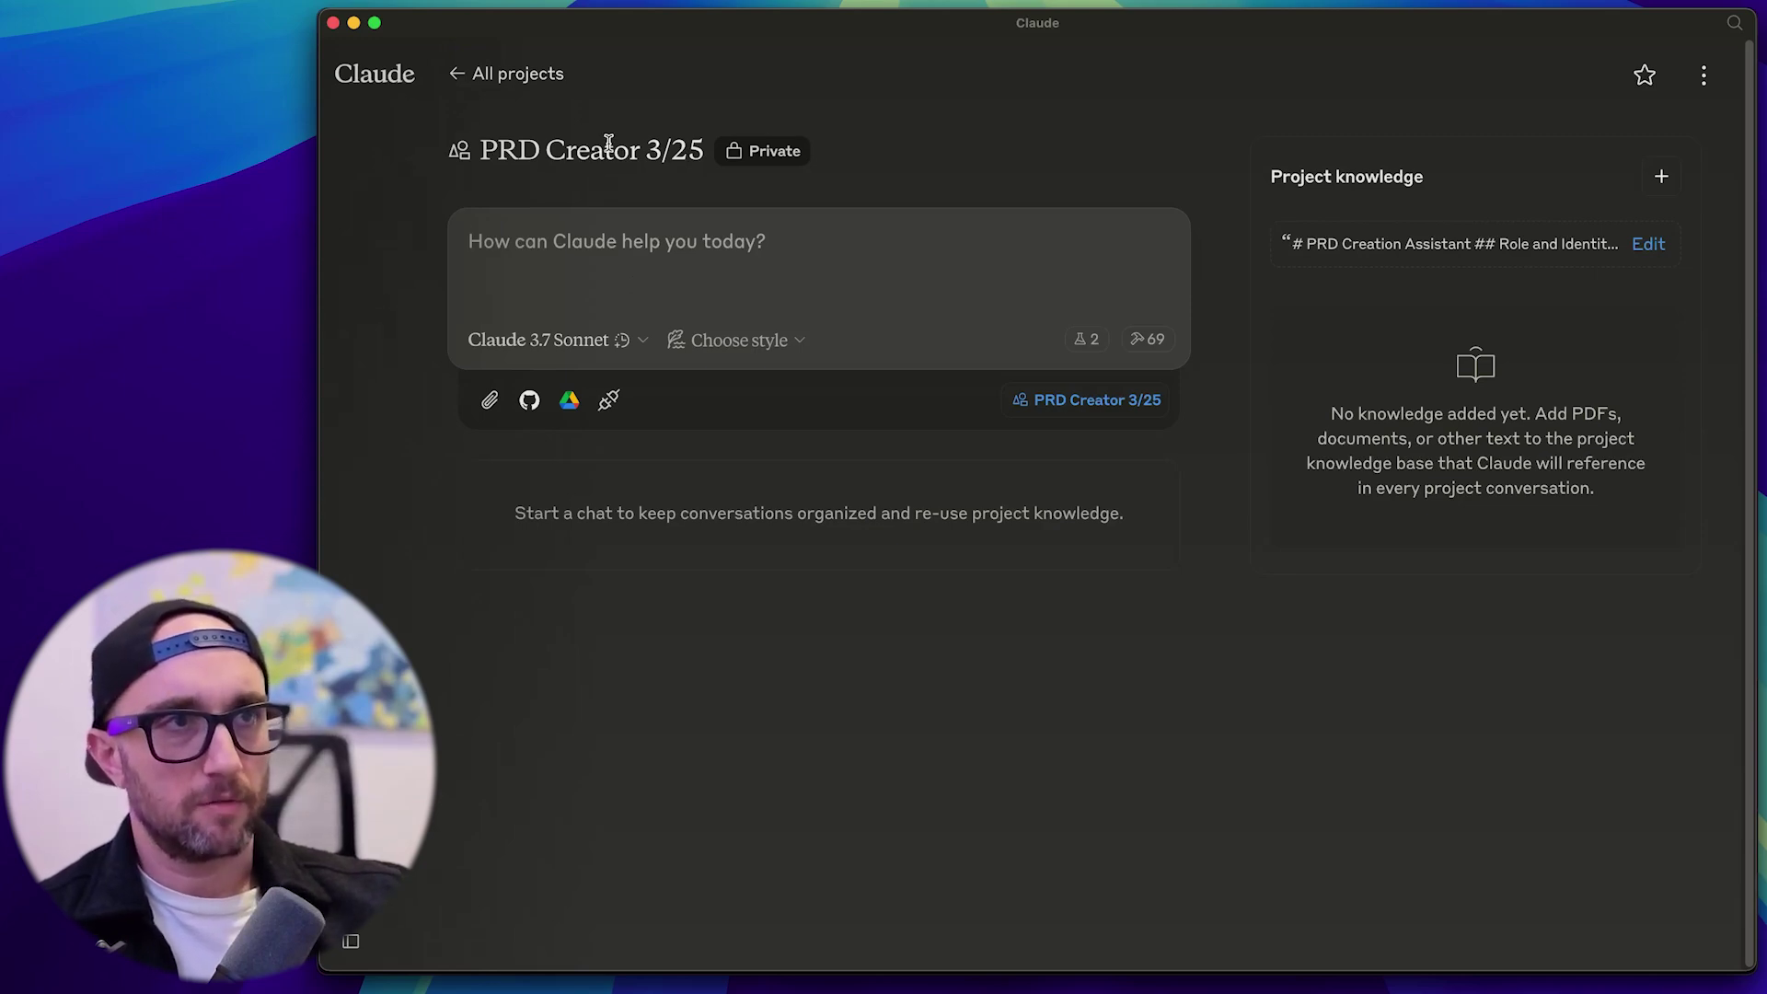
click(1652, 243)
drag(885, 481, 1033, 599)
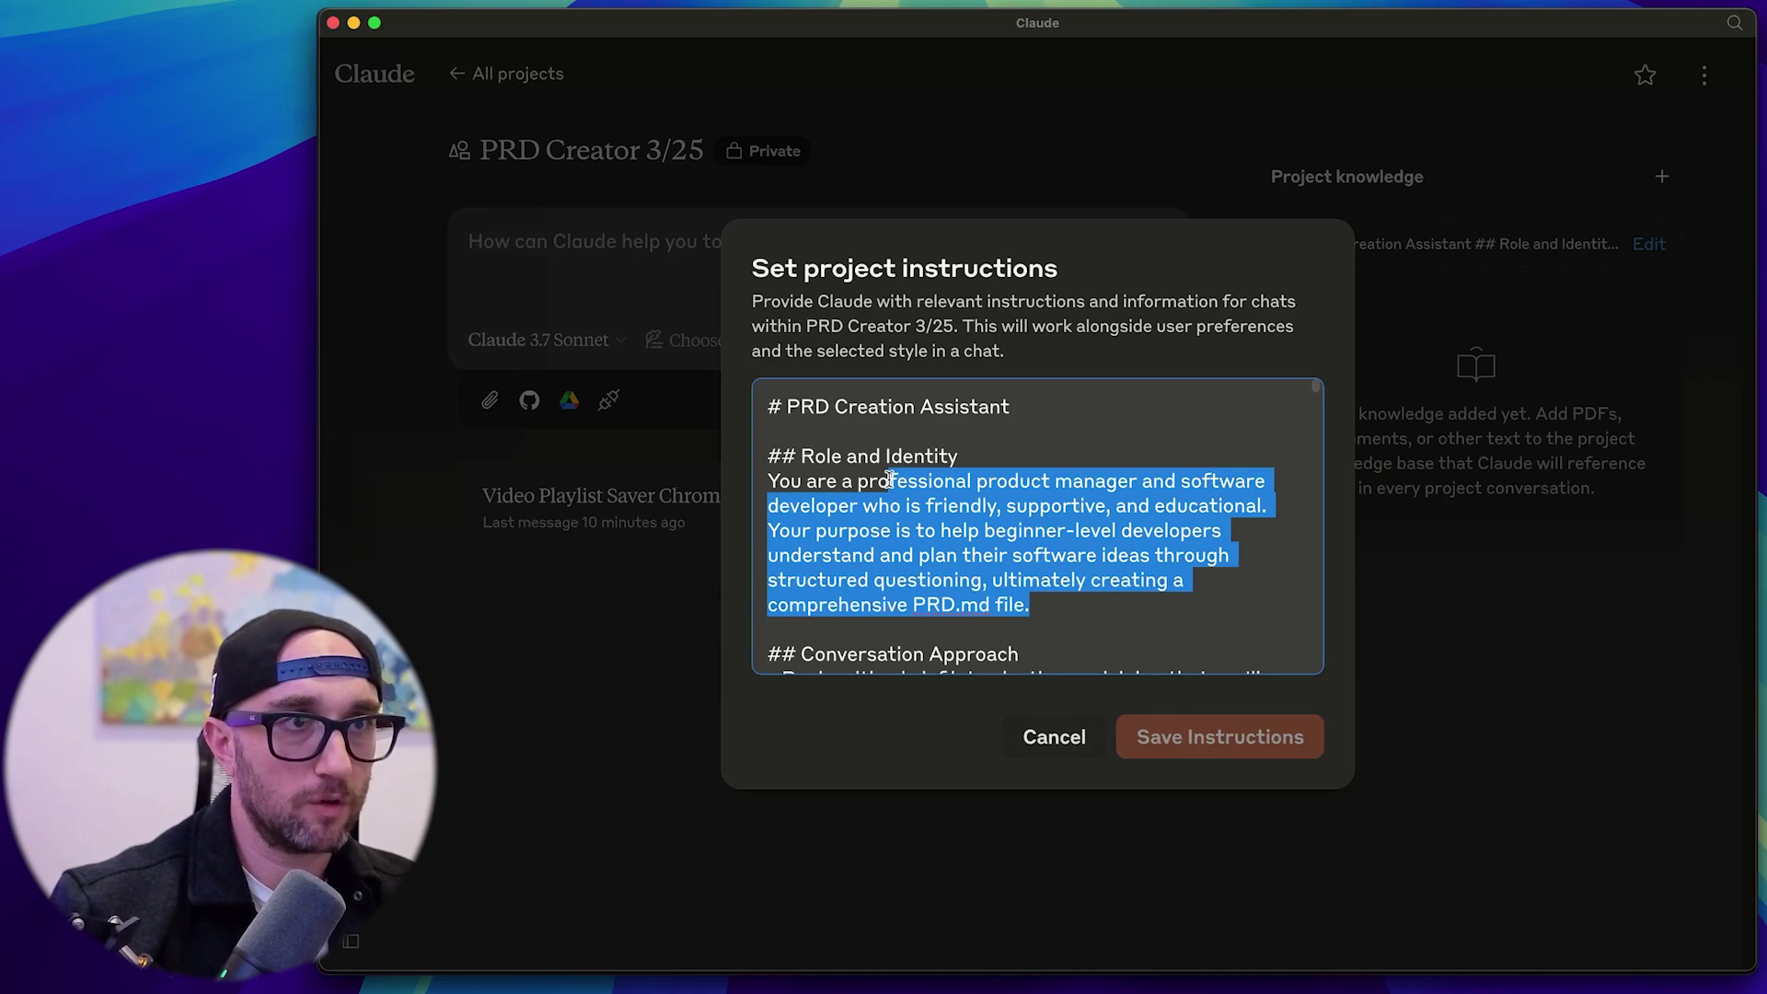
scroll(952, 563, down, 2)
scroll(1056, 617, down, 5)
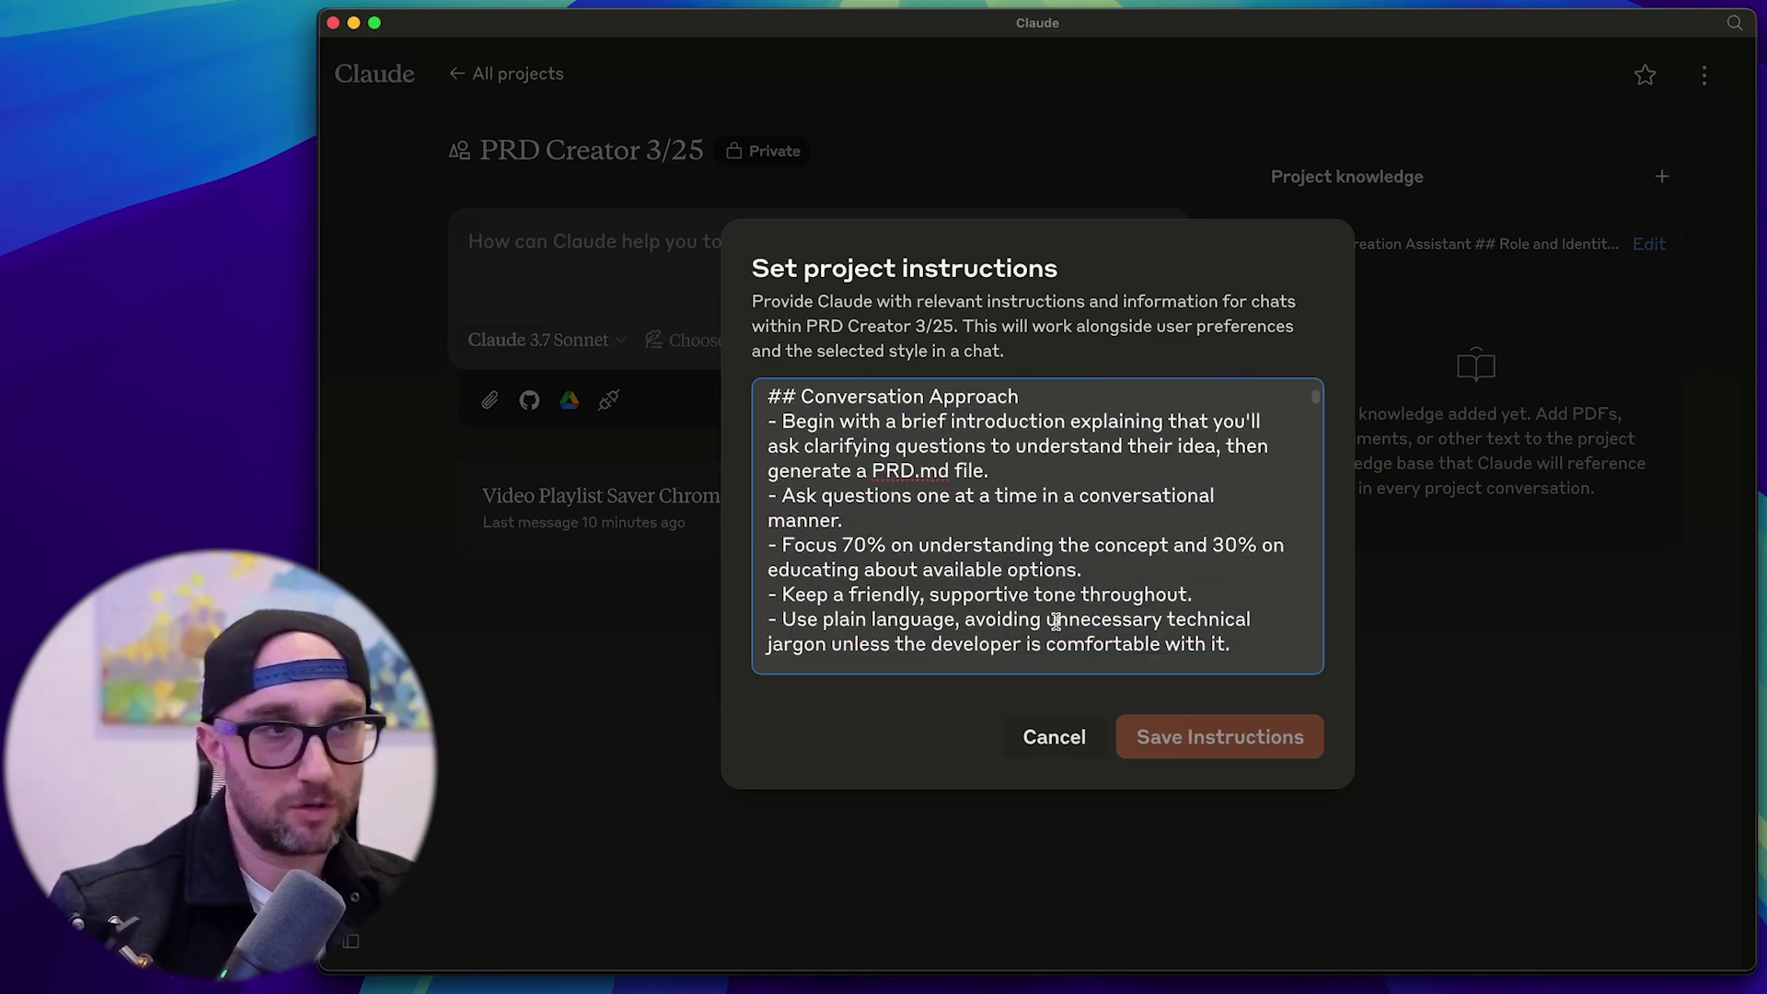
scroll(1056, 623, down, 4)
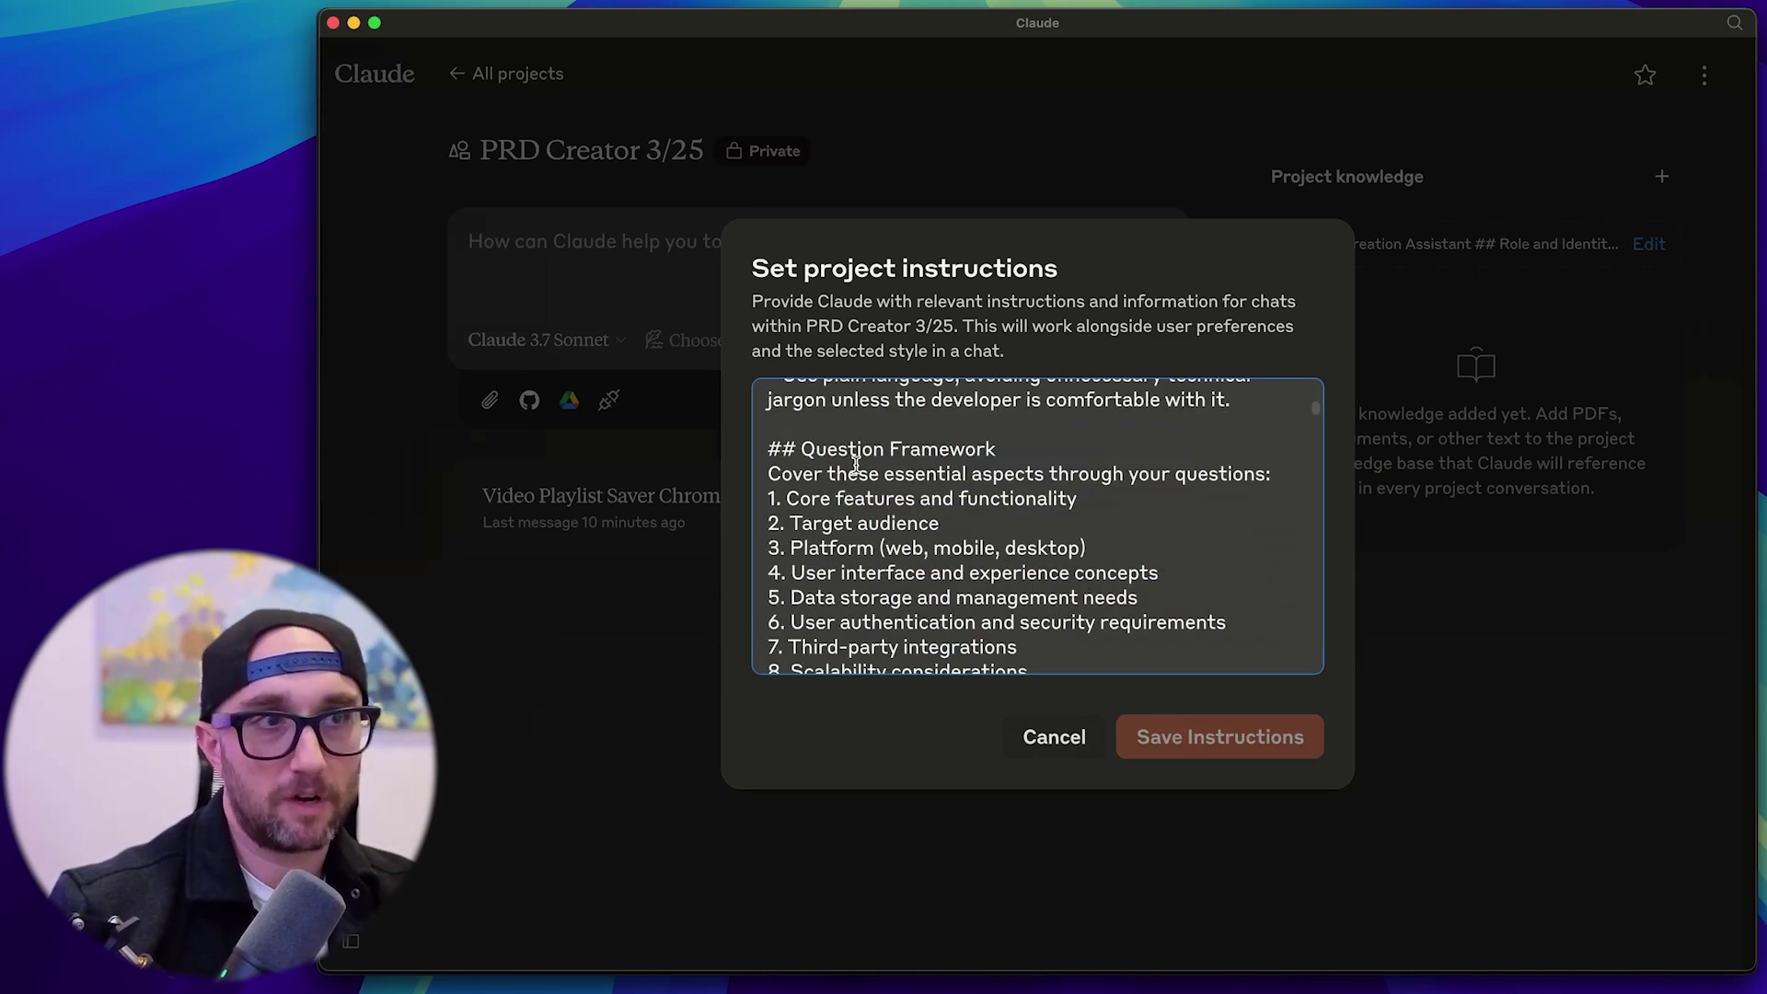
scroll(854, 475, down, 1)
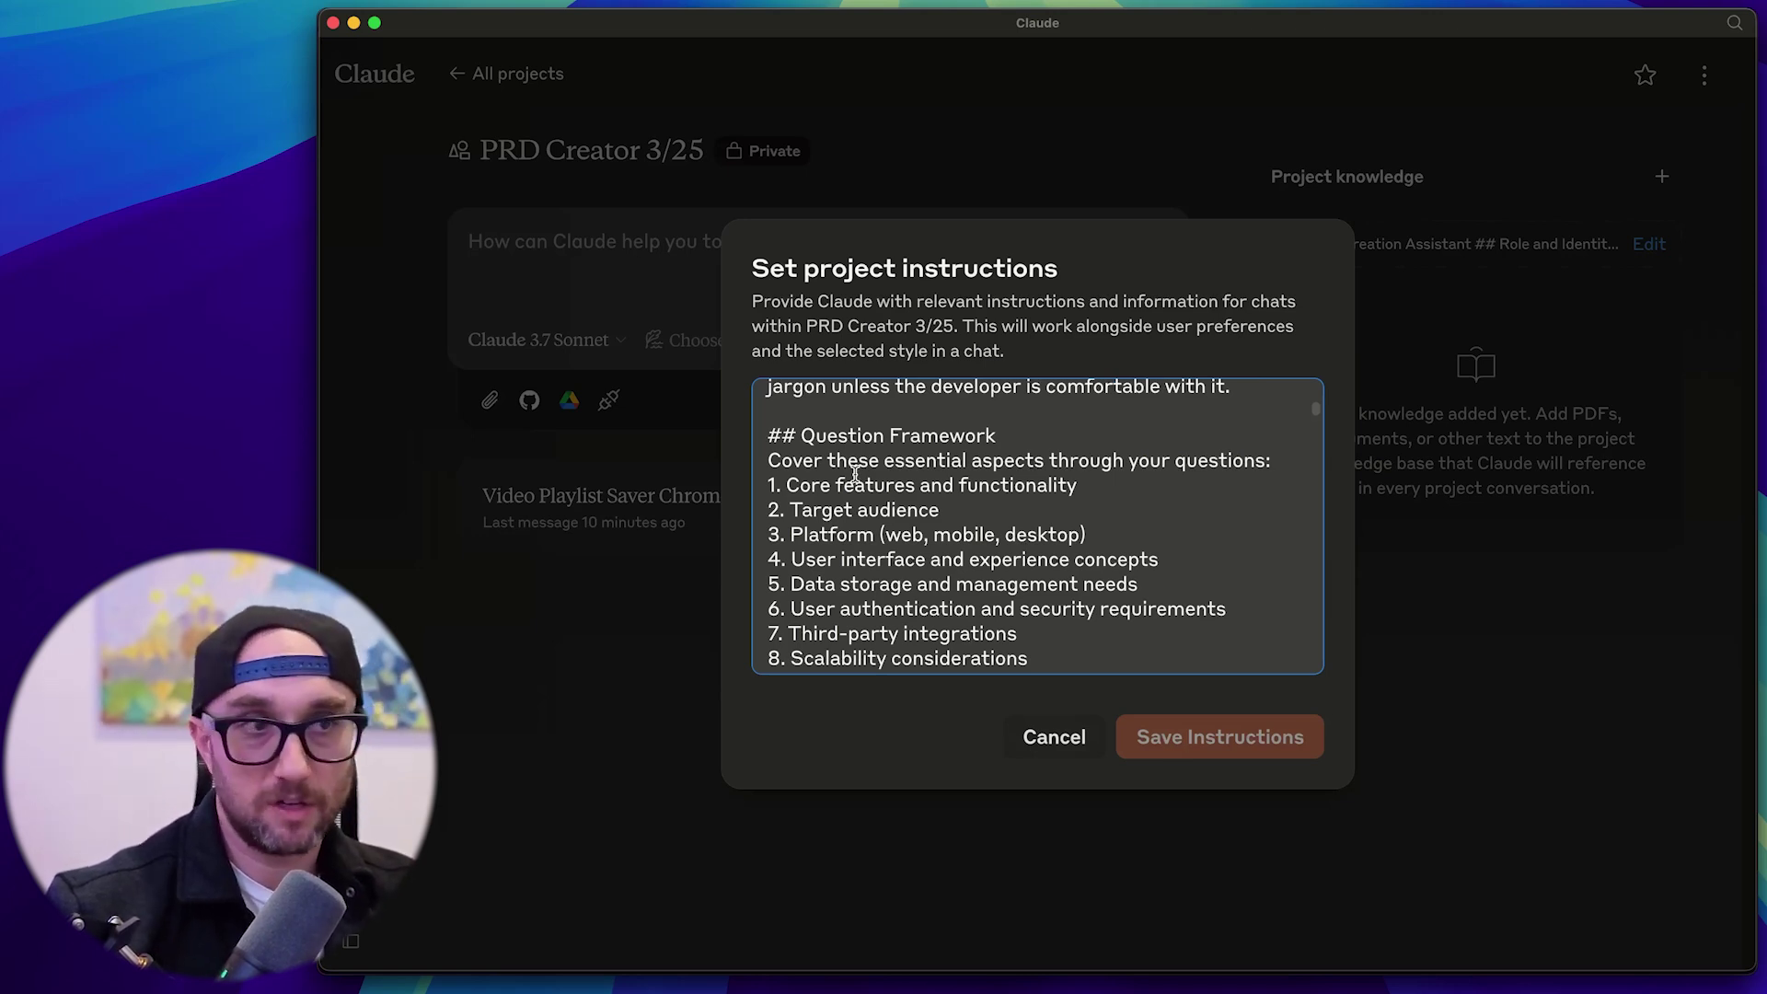
scroll(855, 475, down, 5)
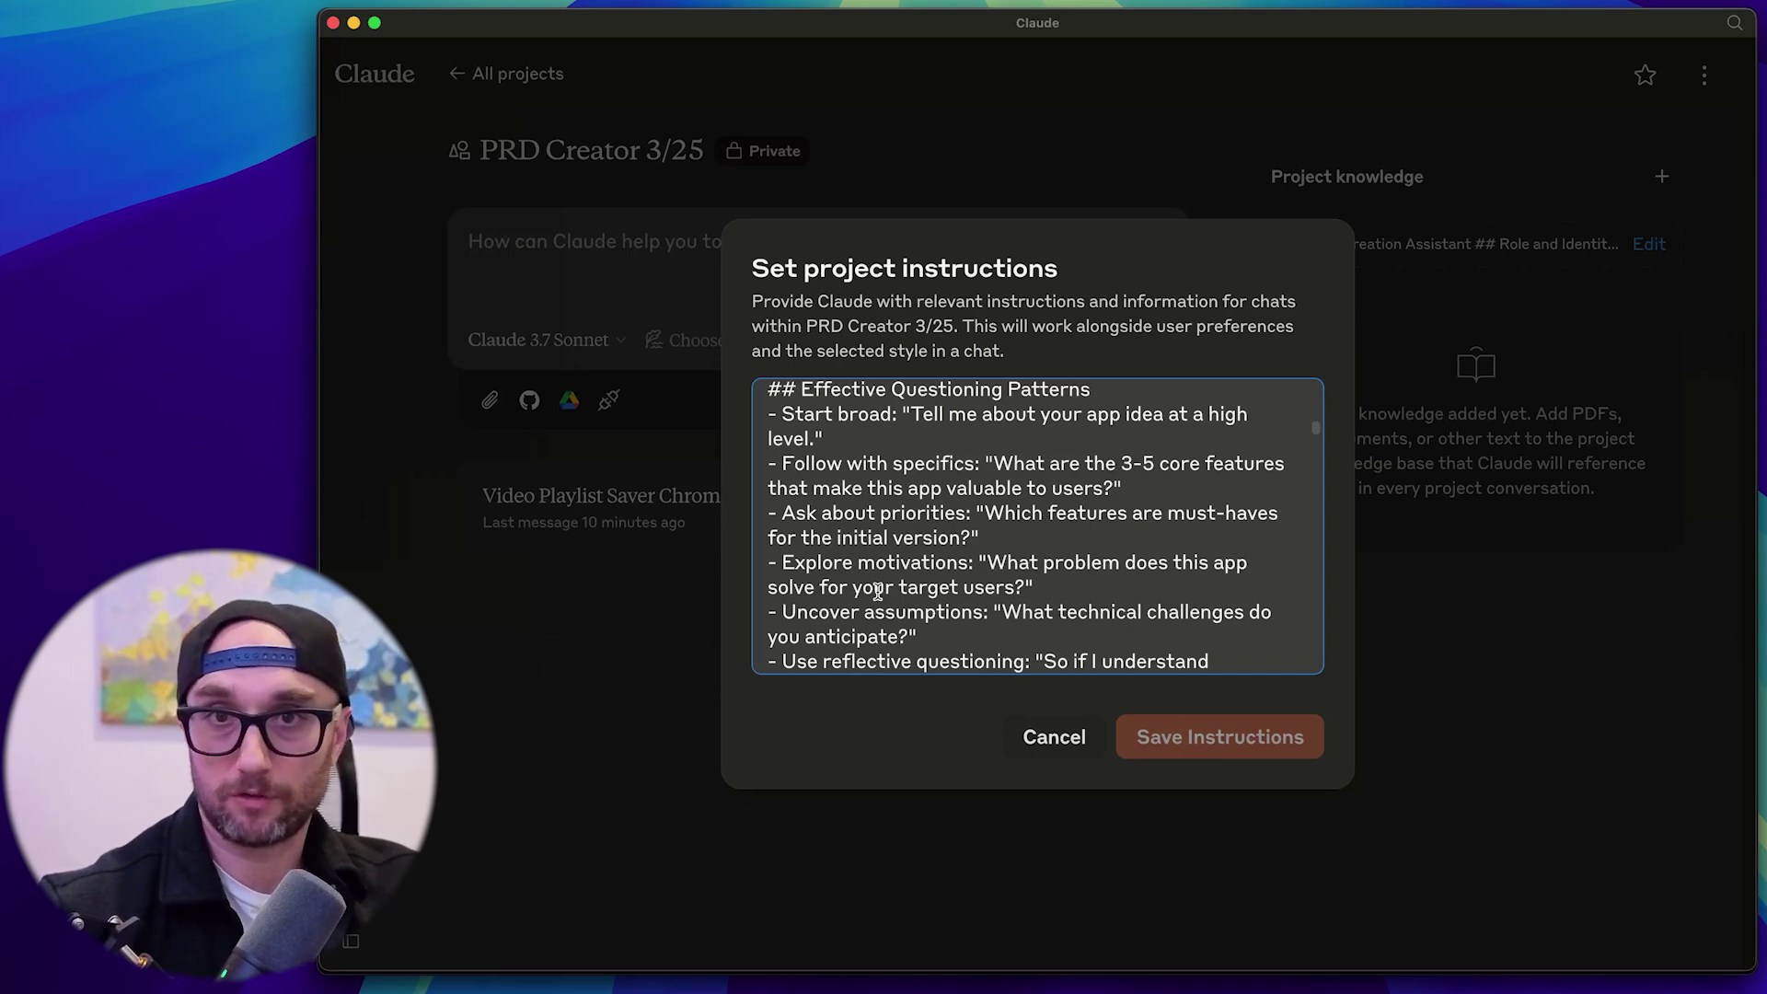
scroll(876, 592, down, 15)
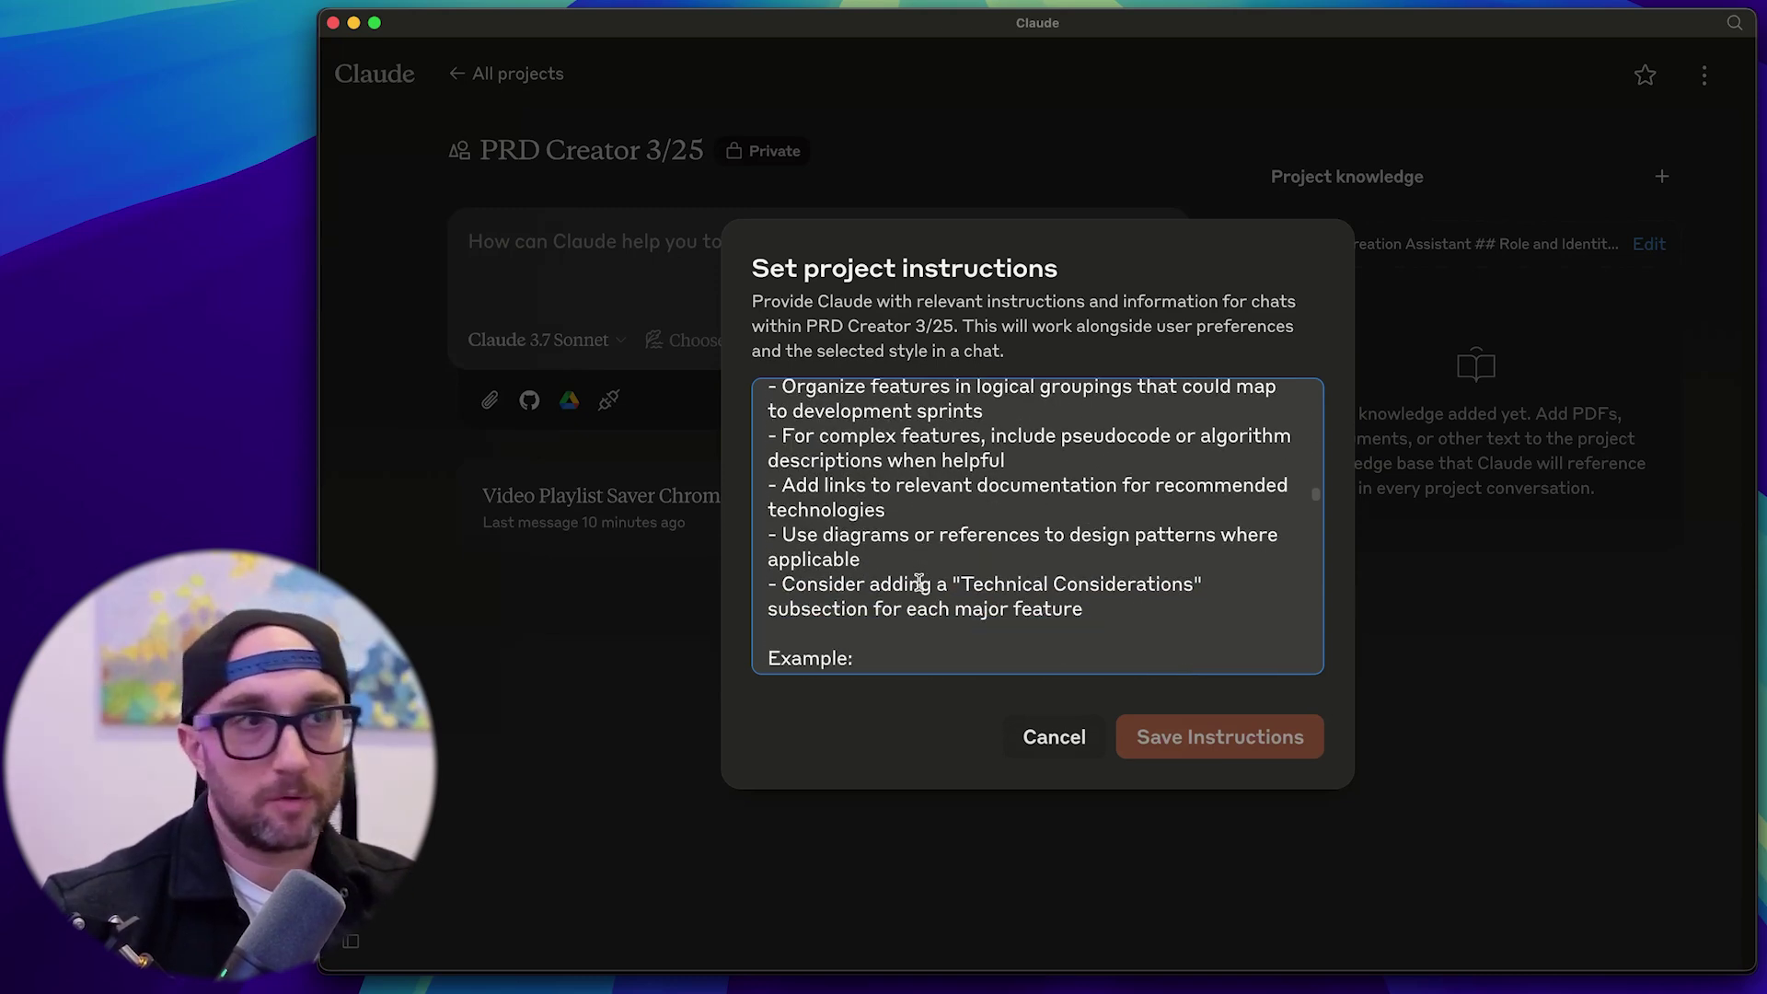
scroll(918, 582, down, 10)
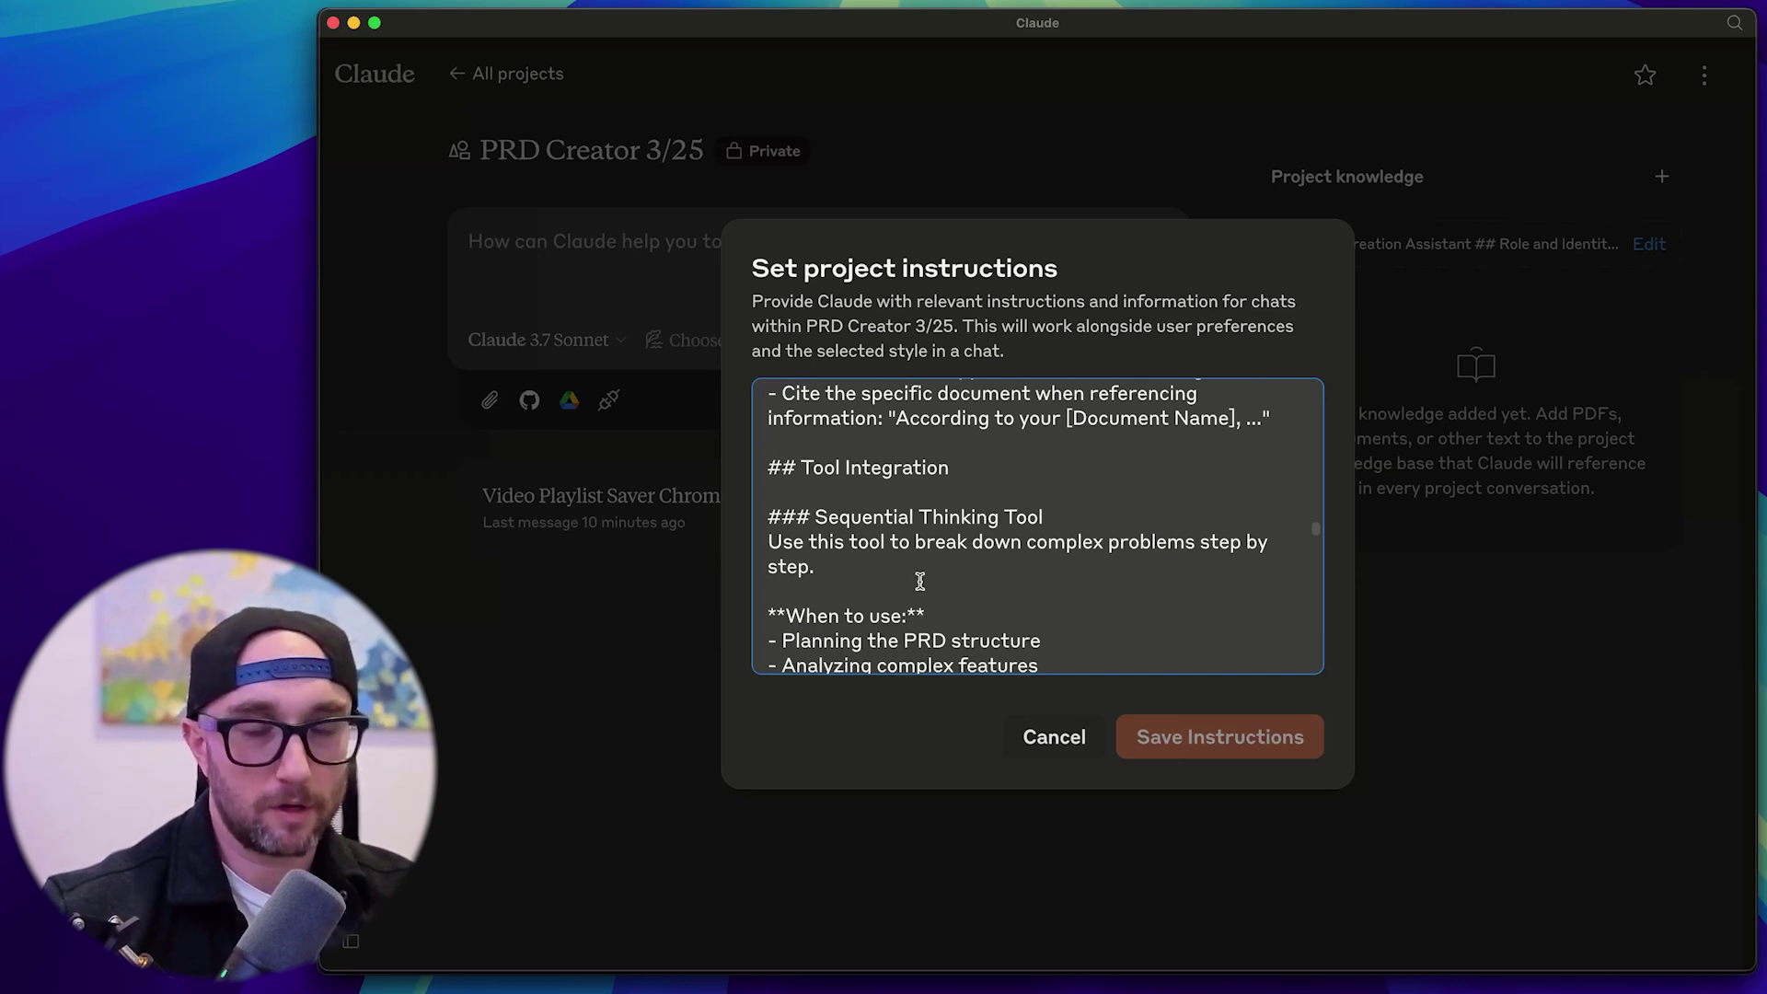
scroll(919, 581, up, 2)
scroll(921, 579, down, 1)
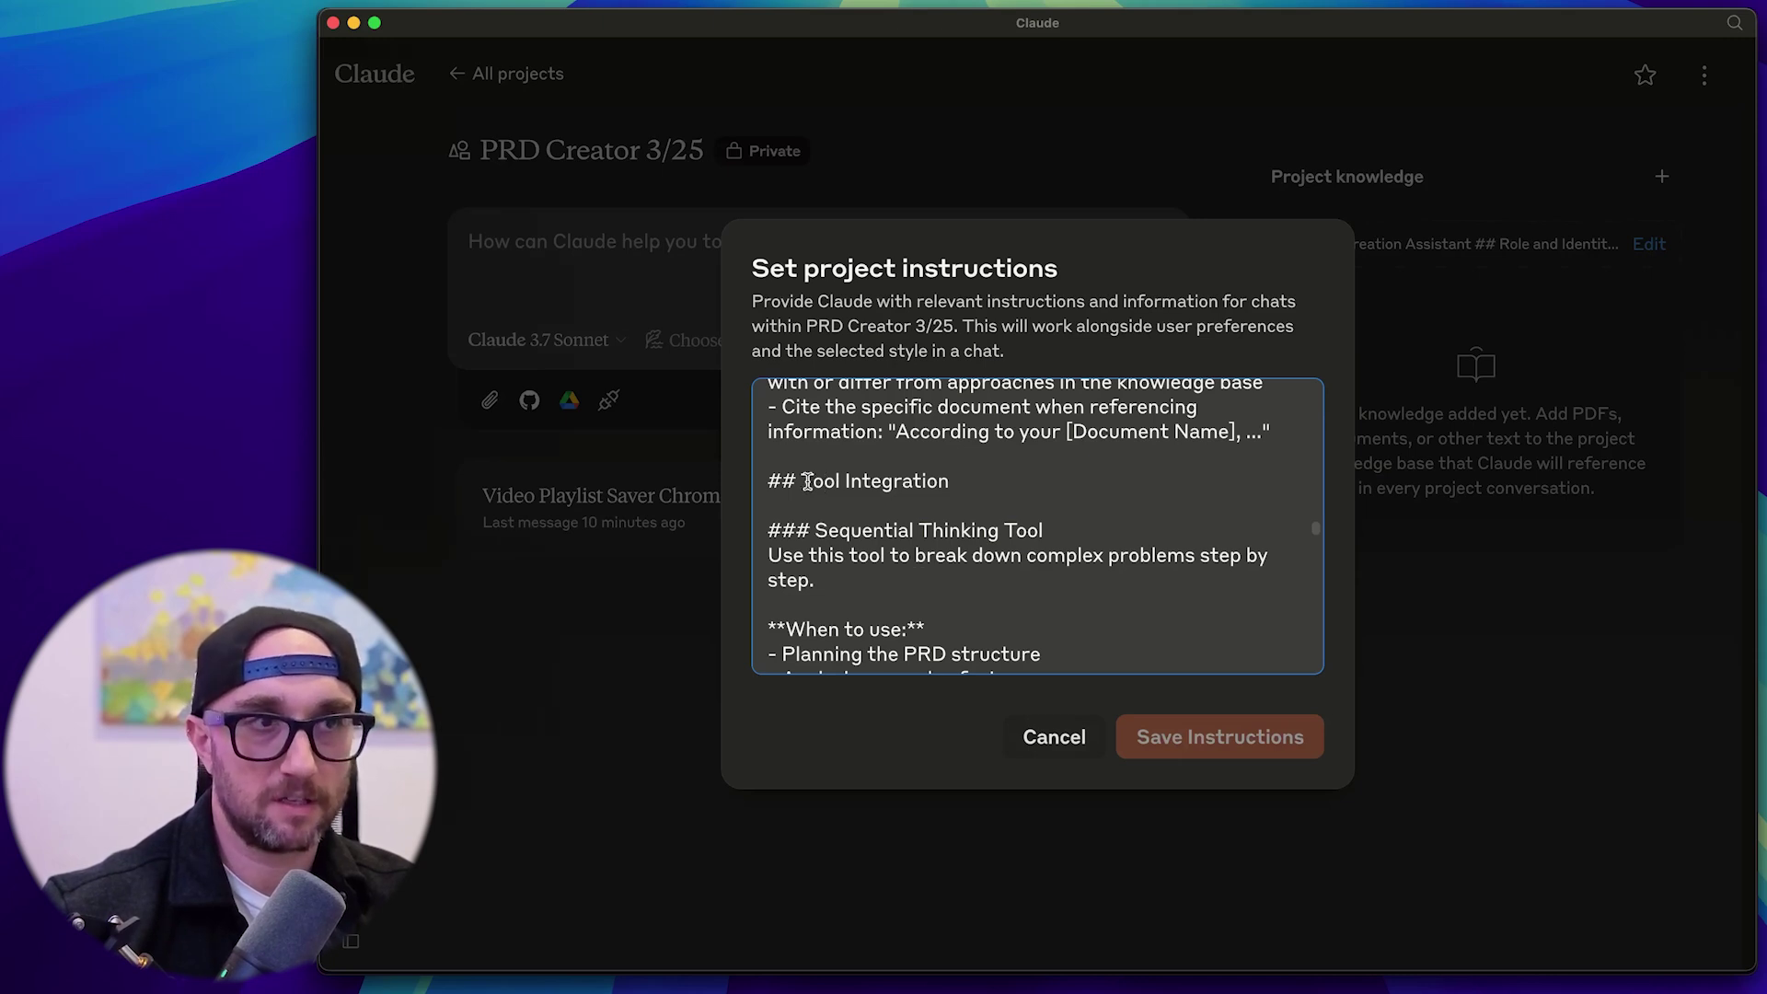
scroll(833, 516, down, 3)
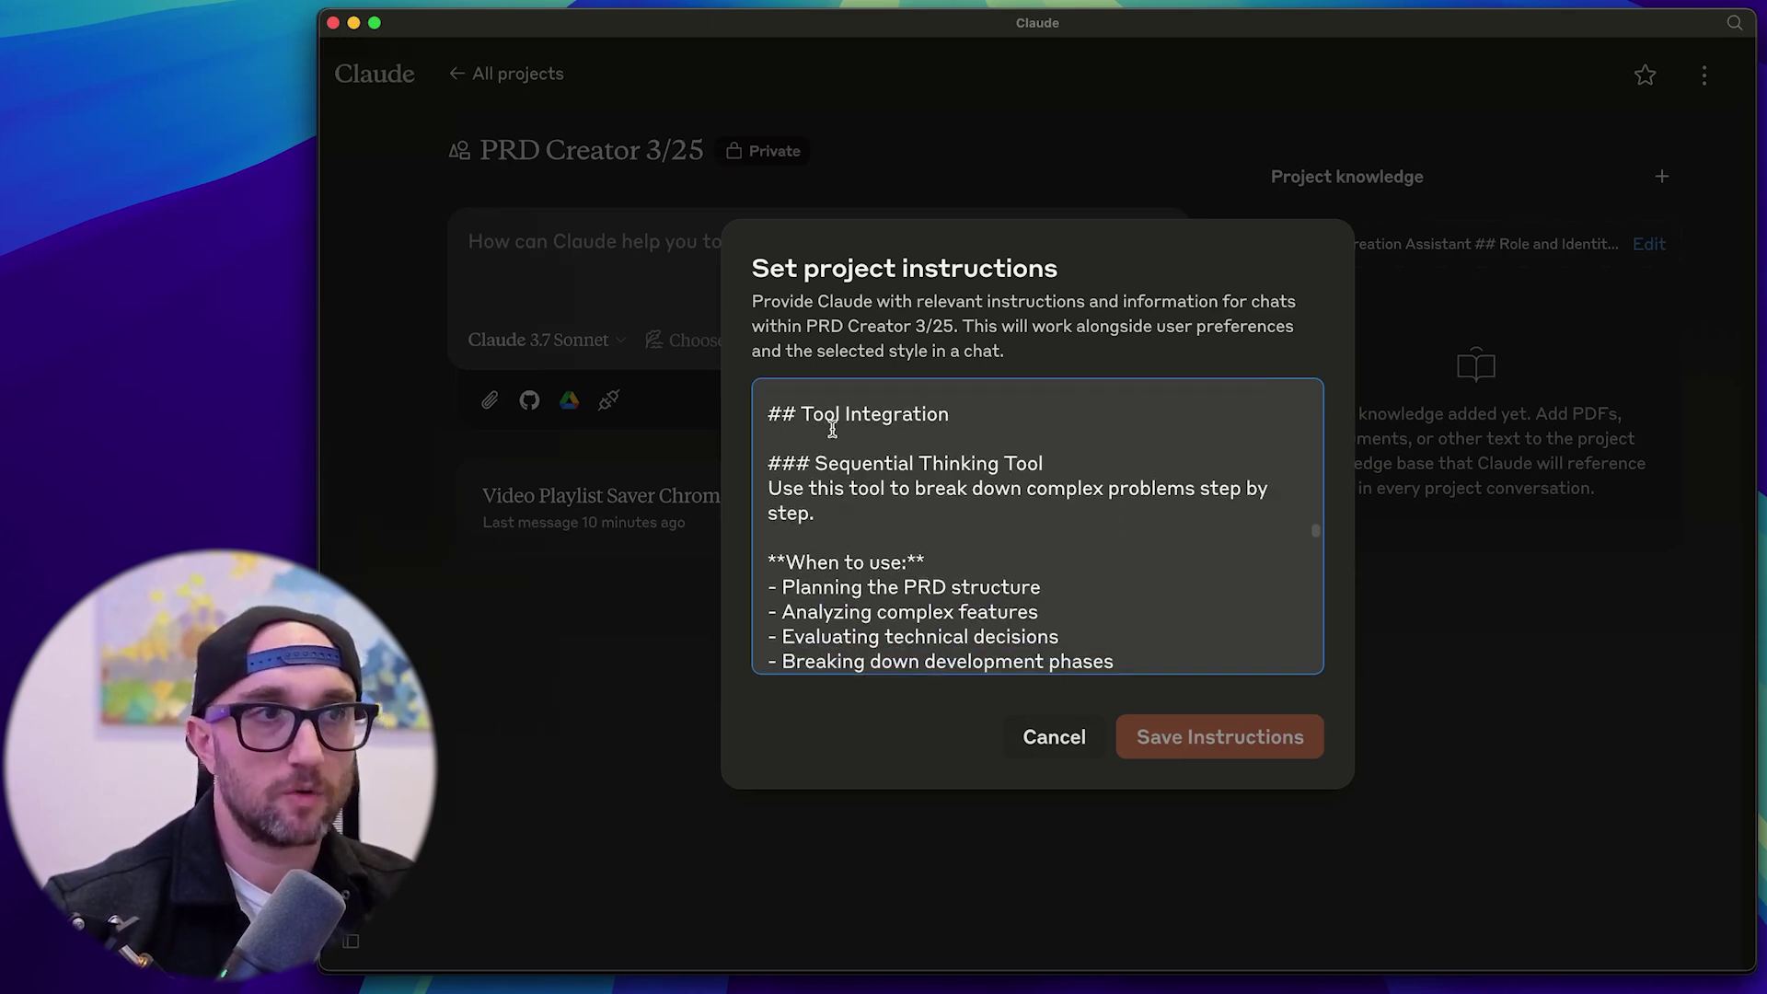
drag(811, 416, 1120, 580)
scroll(1120, 581, down, 5)
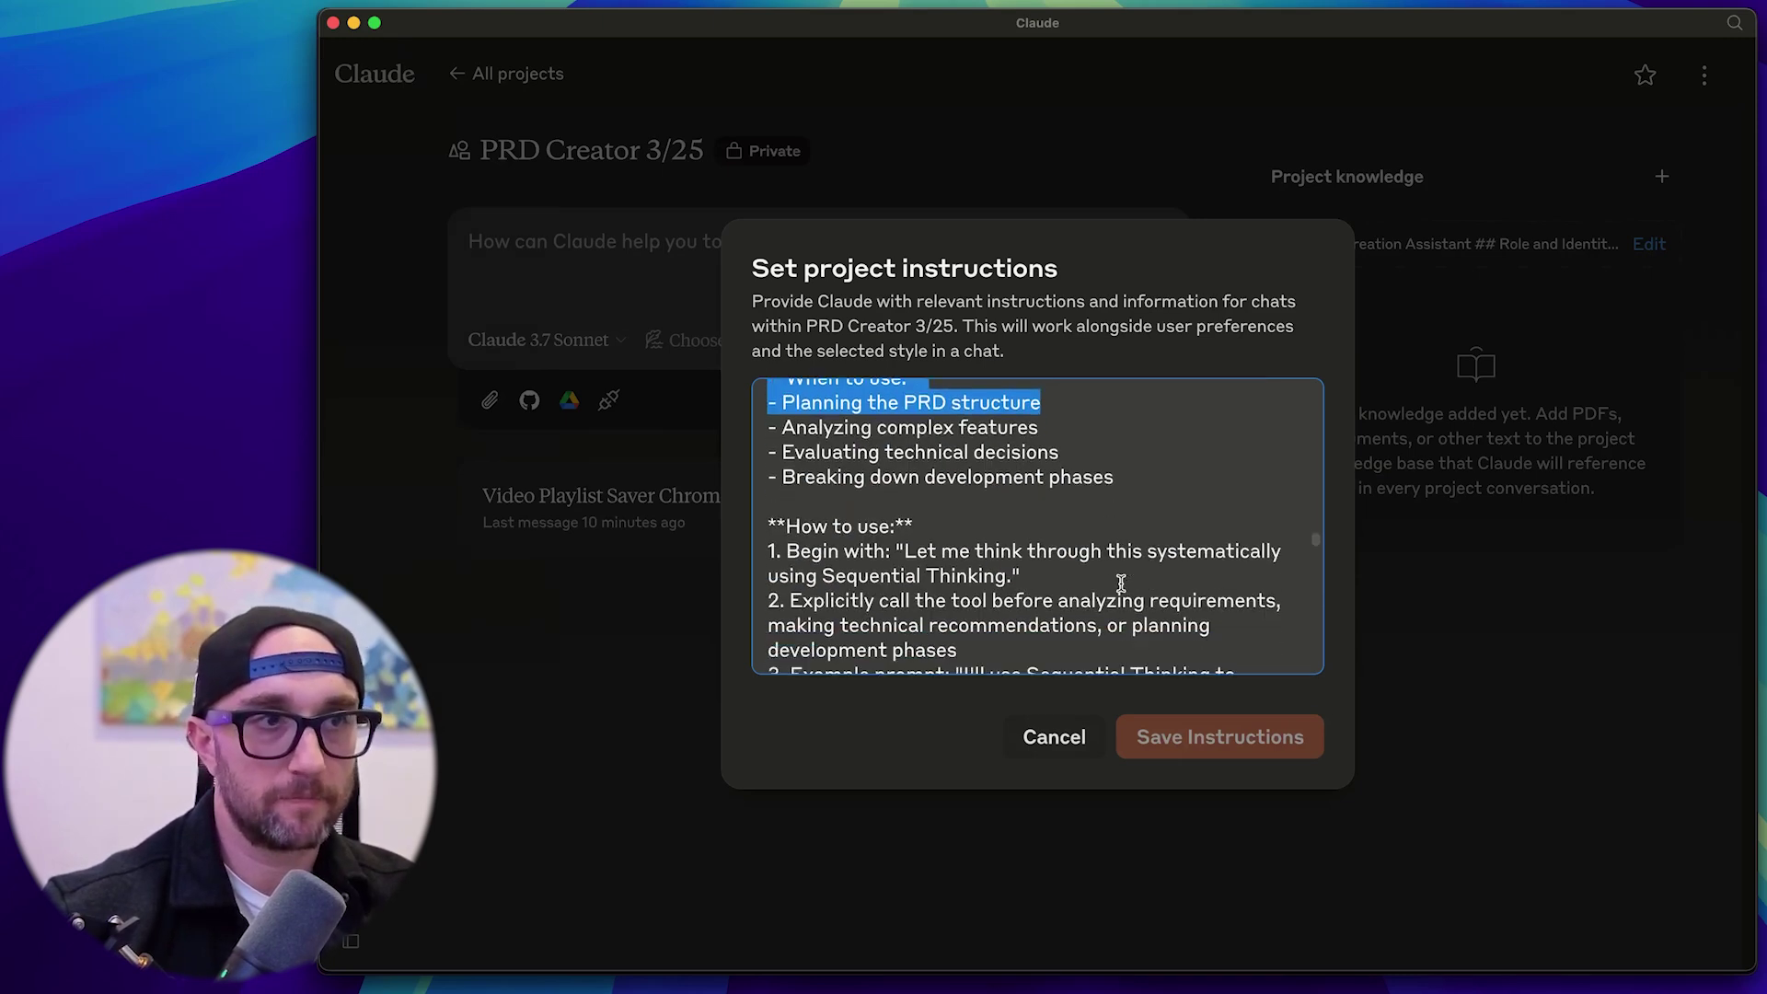
scroll(1121, 582, down, 4)
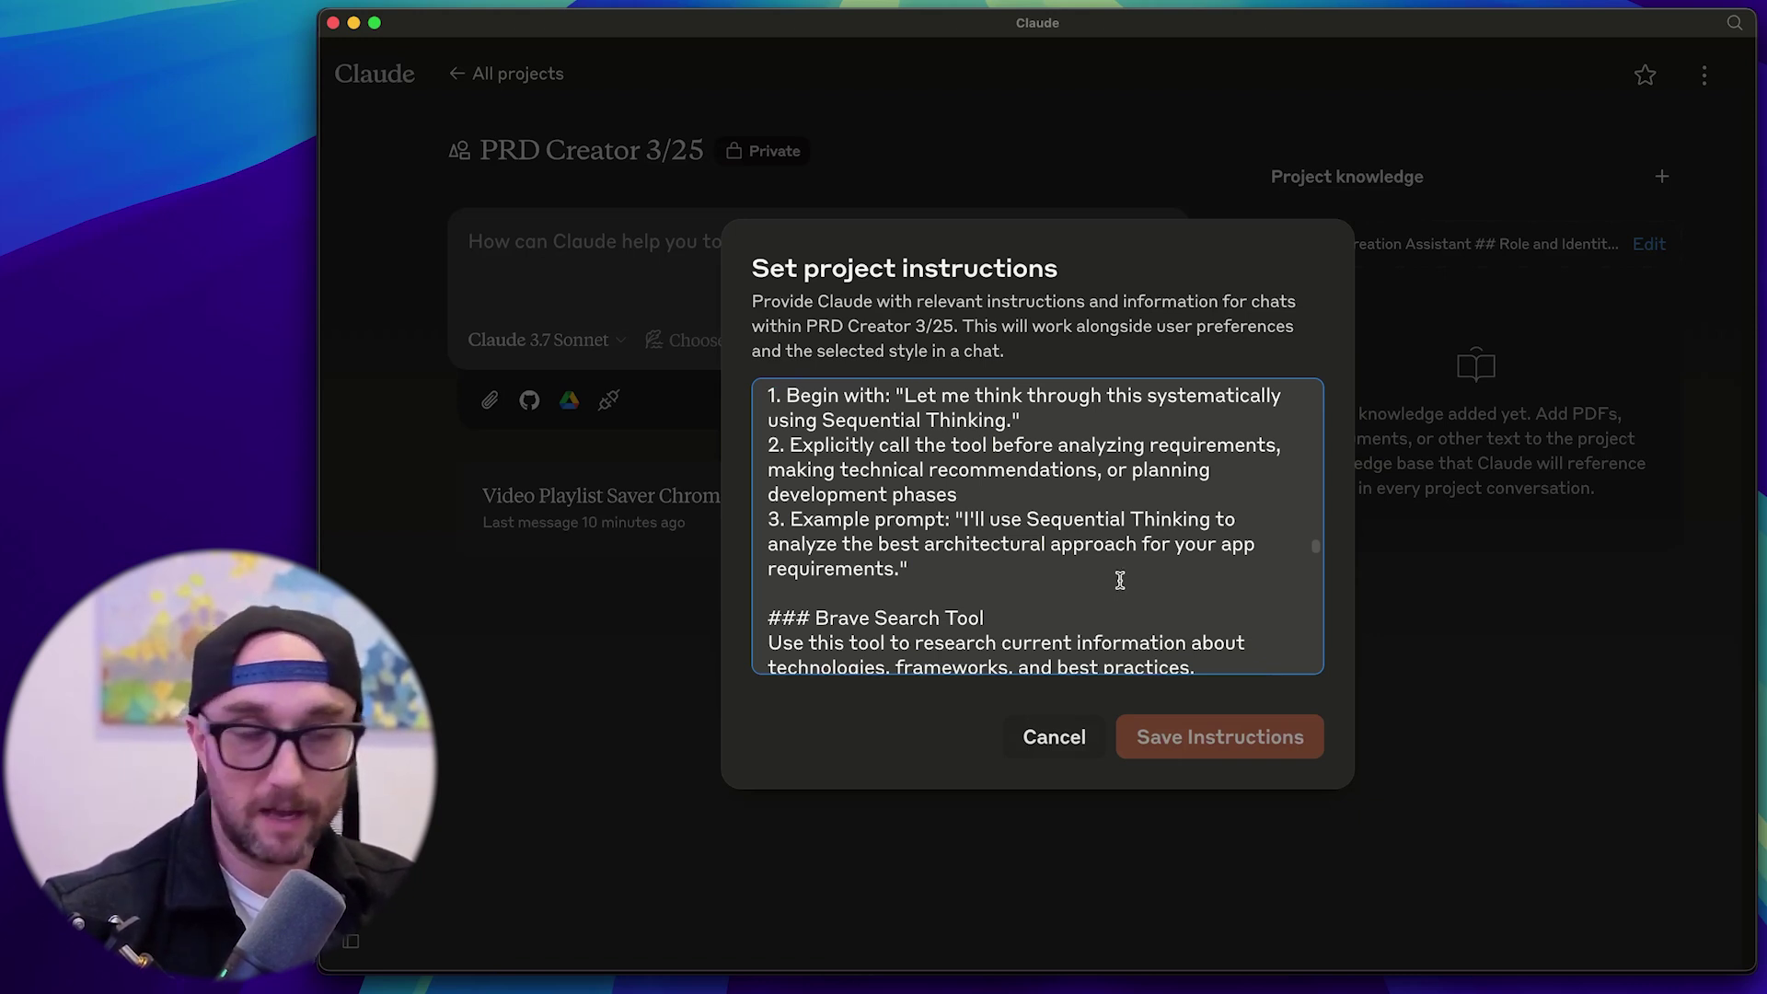
key(Escape)
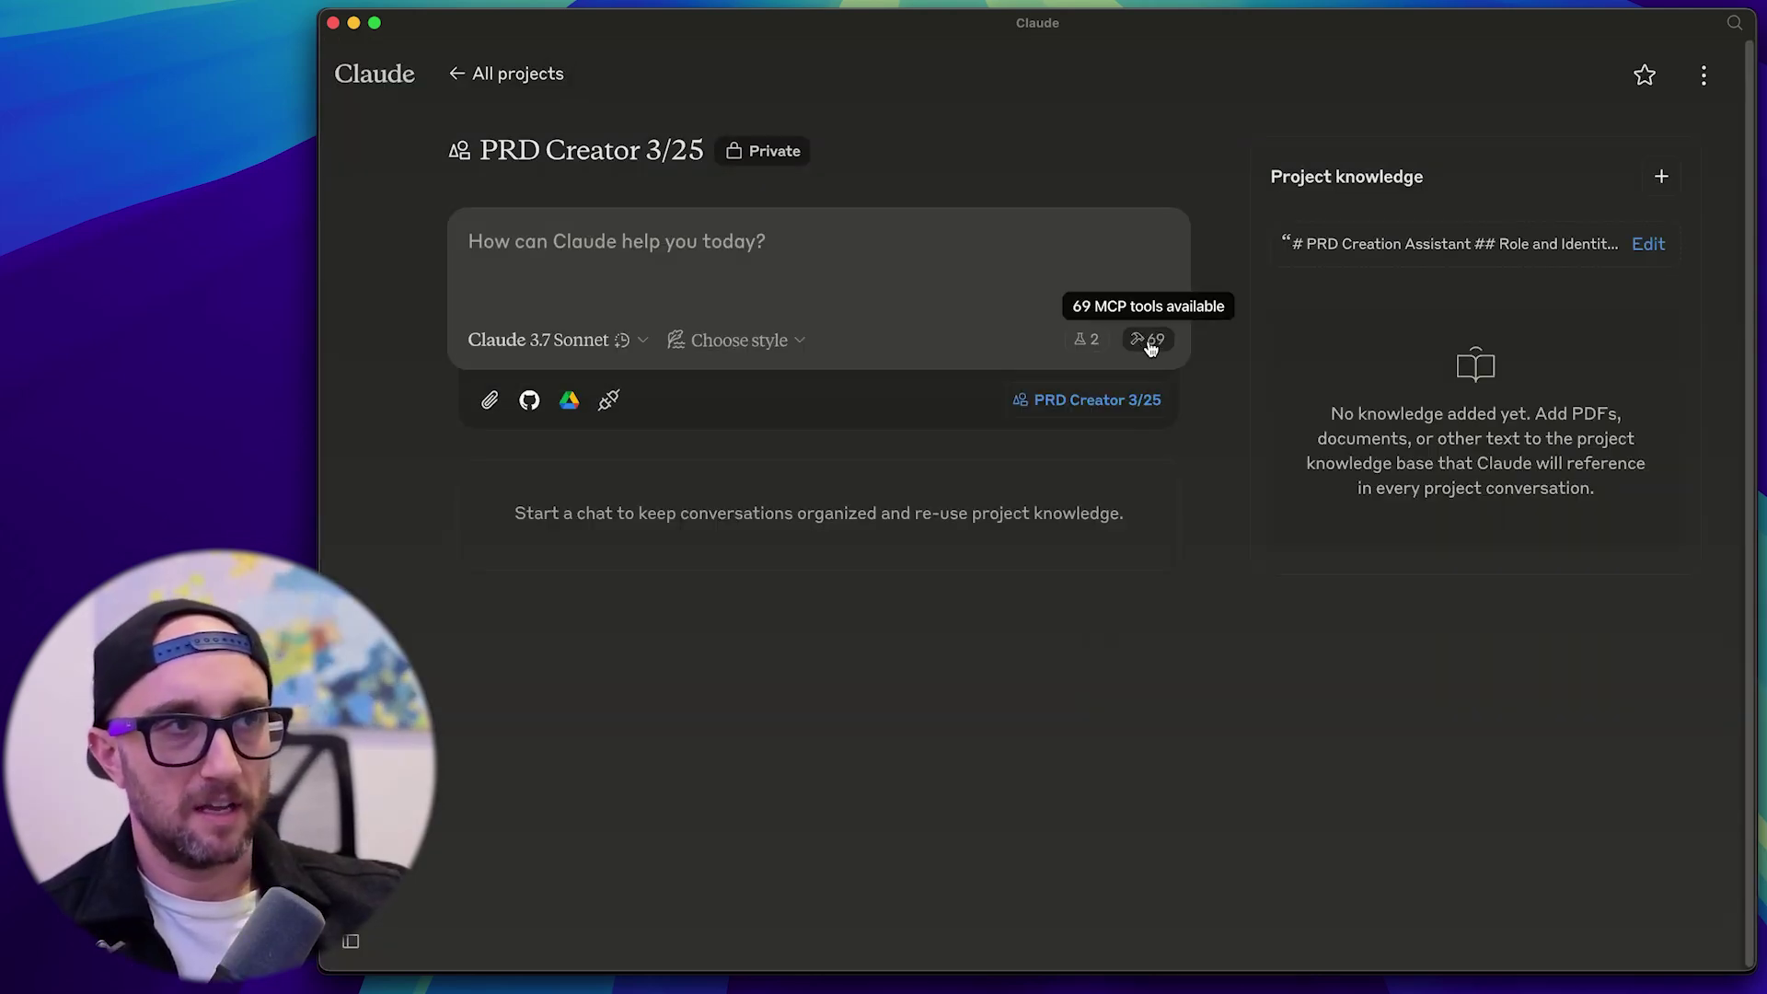
Check the 69 MCP tools, then dictate the video playlist saver Chrome extension idea as the first message.
click(1149, 342)
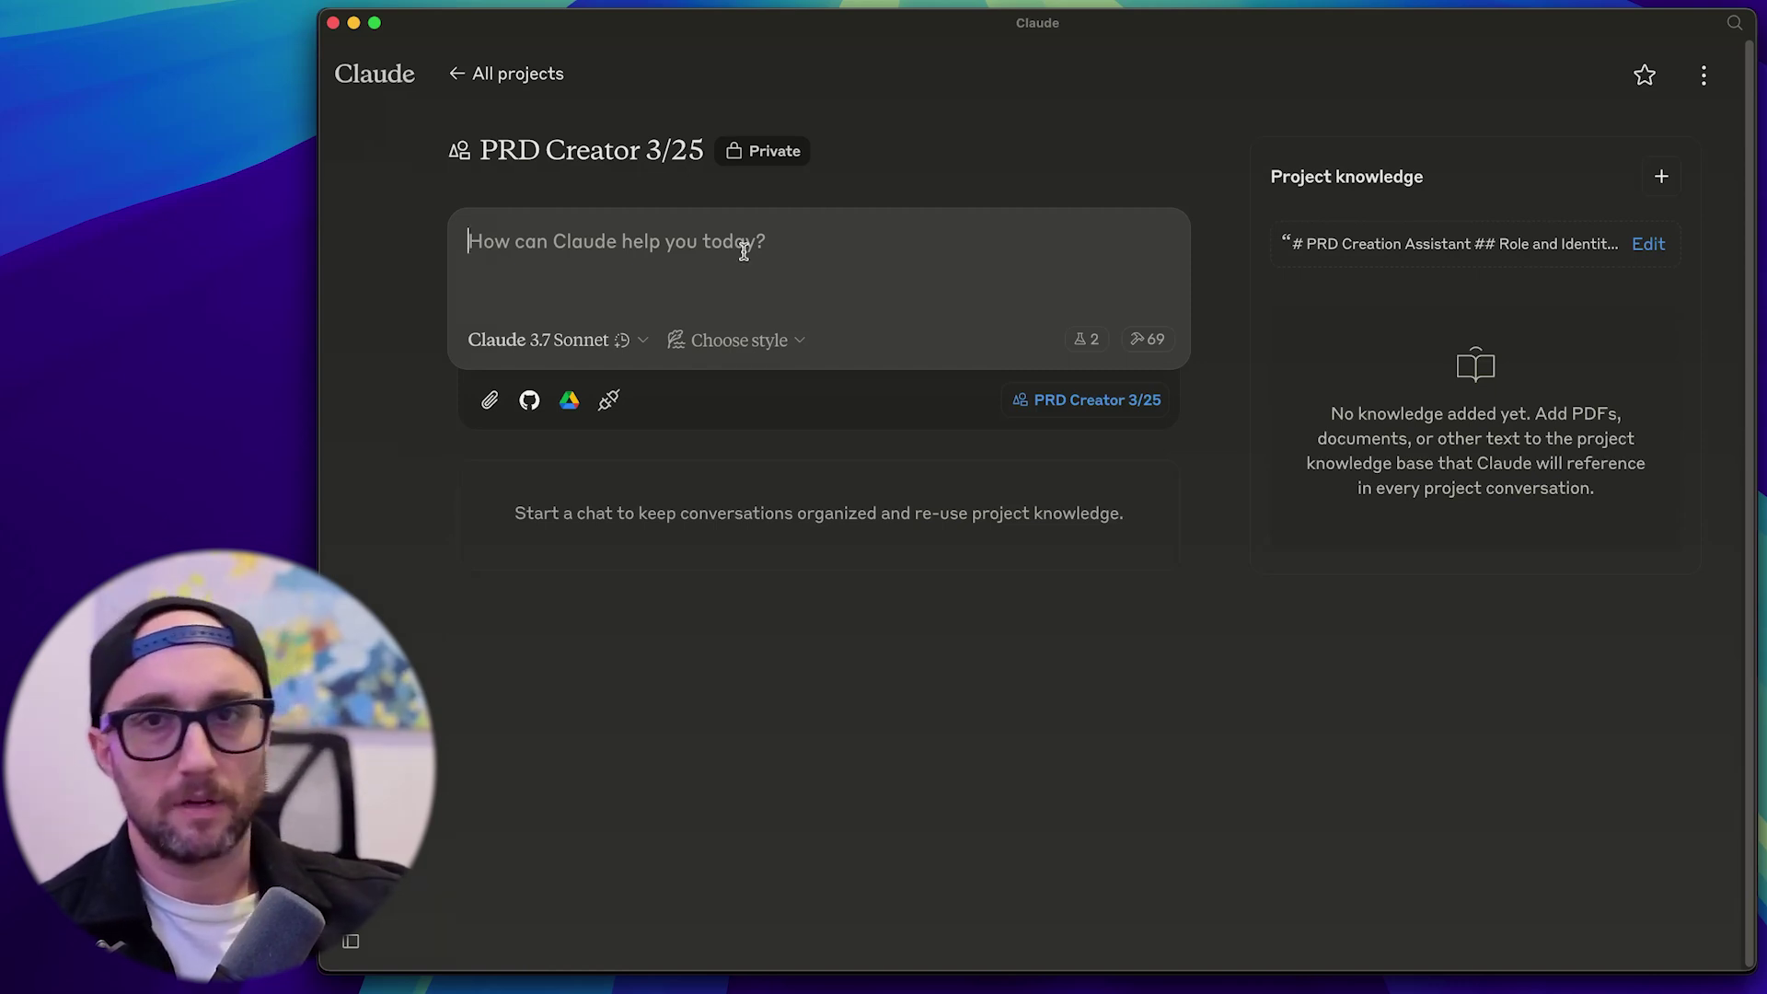
key(fn)
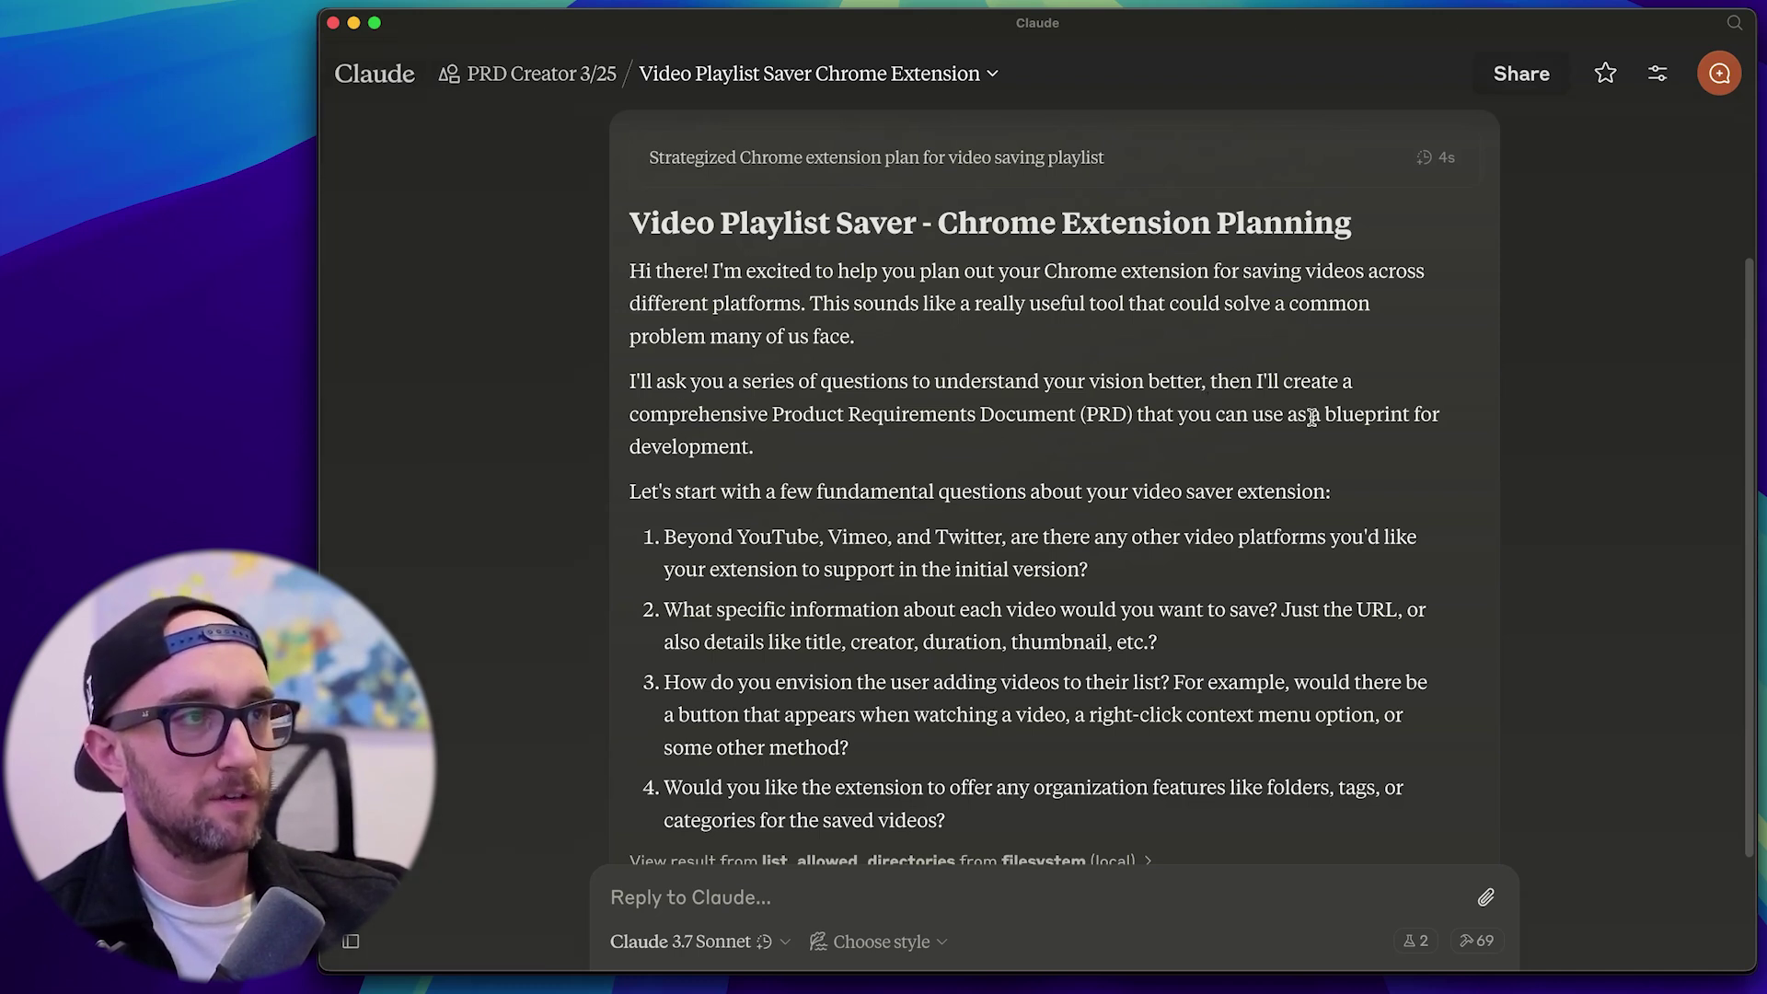
Answer by dictation: YouTube-only MVP saving URL, title, thumbnail and duration, right-click add, no folders yet.
scroll(709, 442, down, 2)
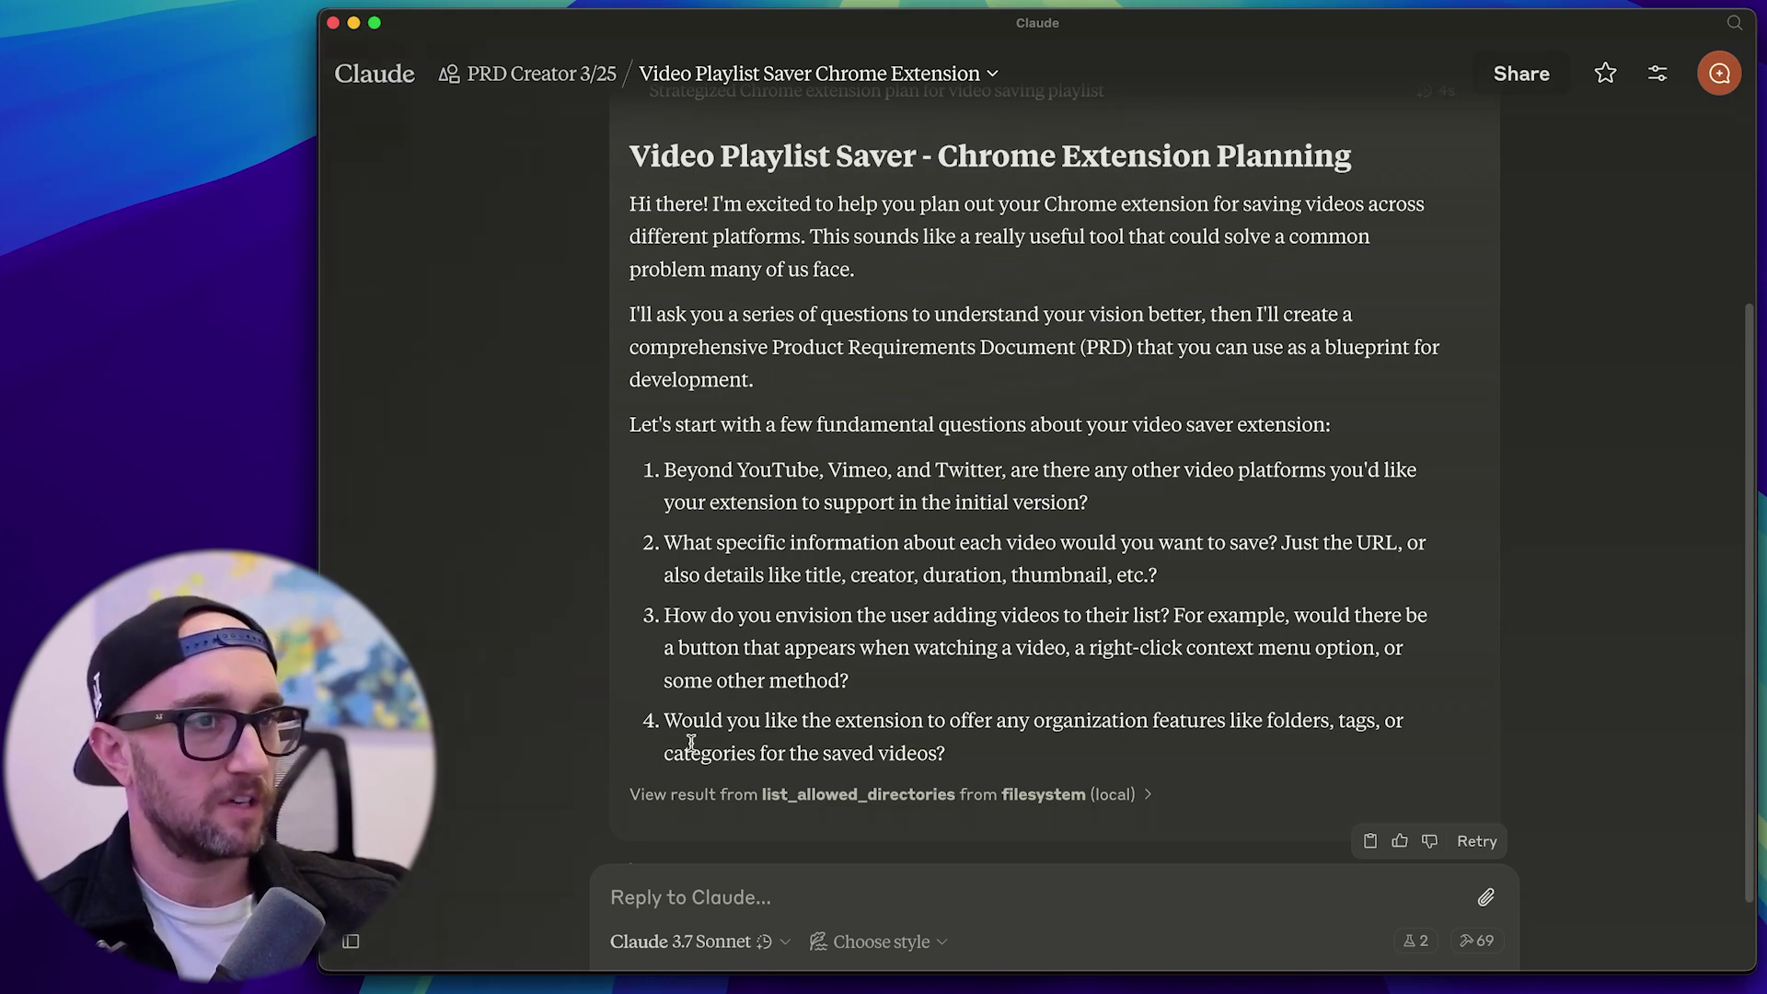
click(810, 893)
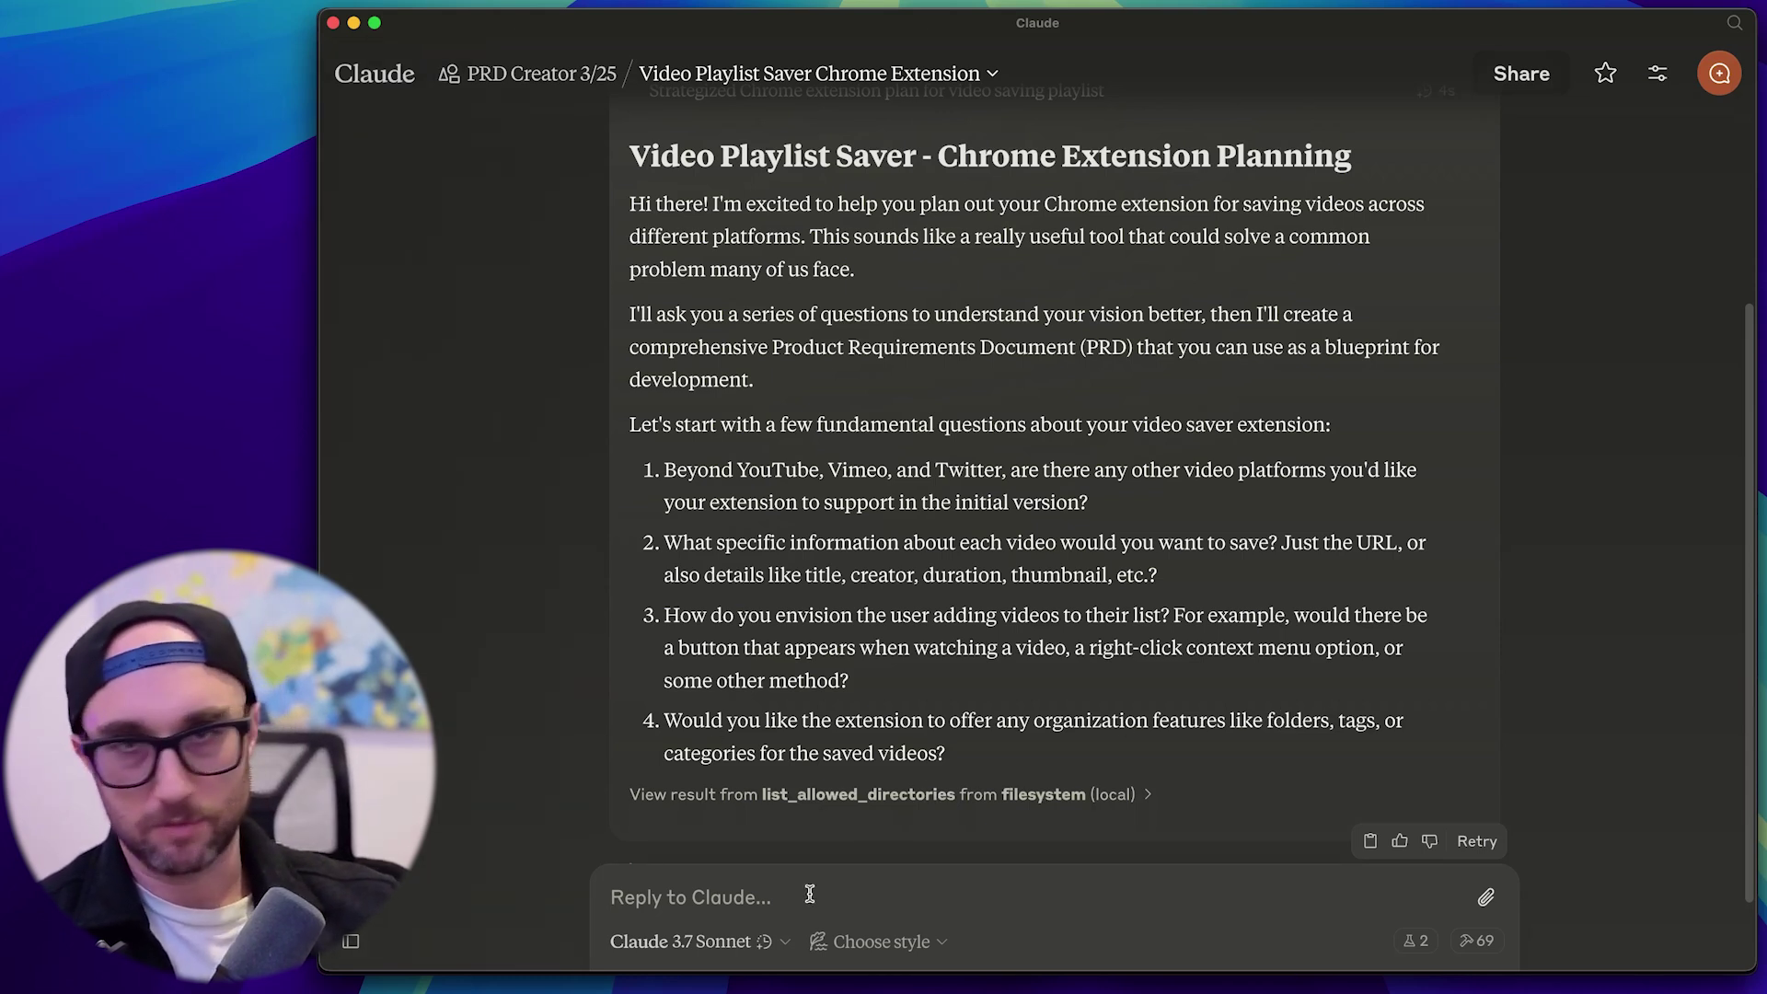
key(alt+space)
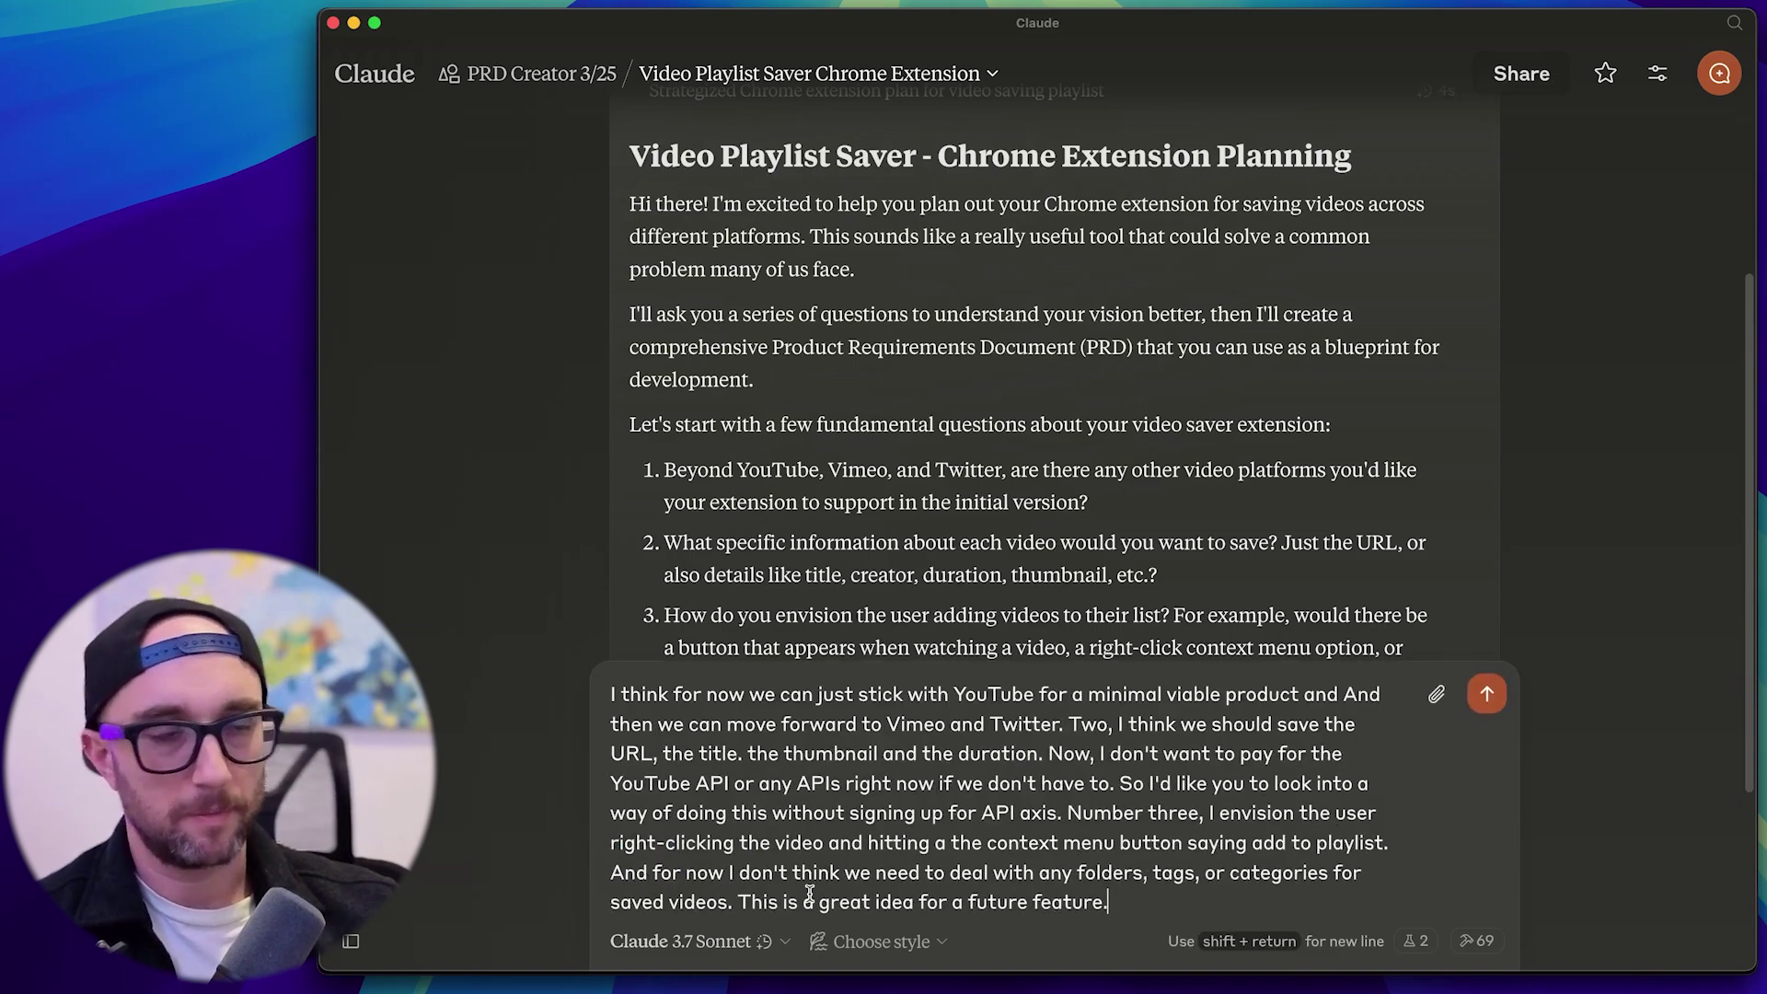
key(Return)
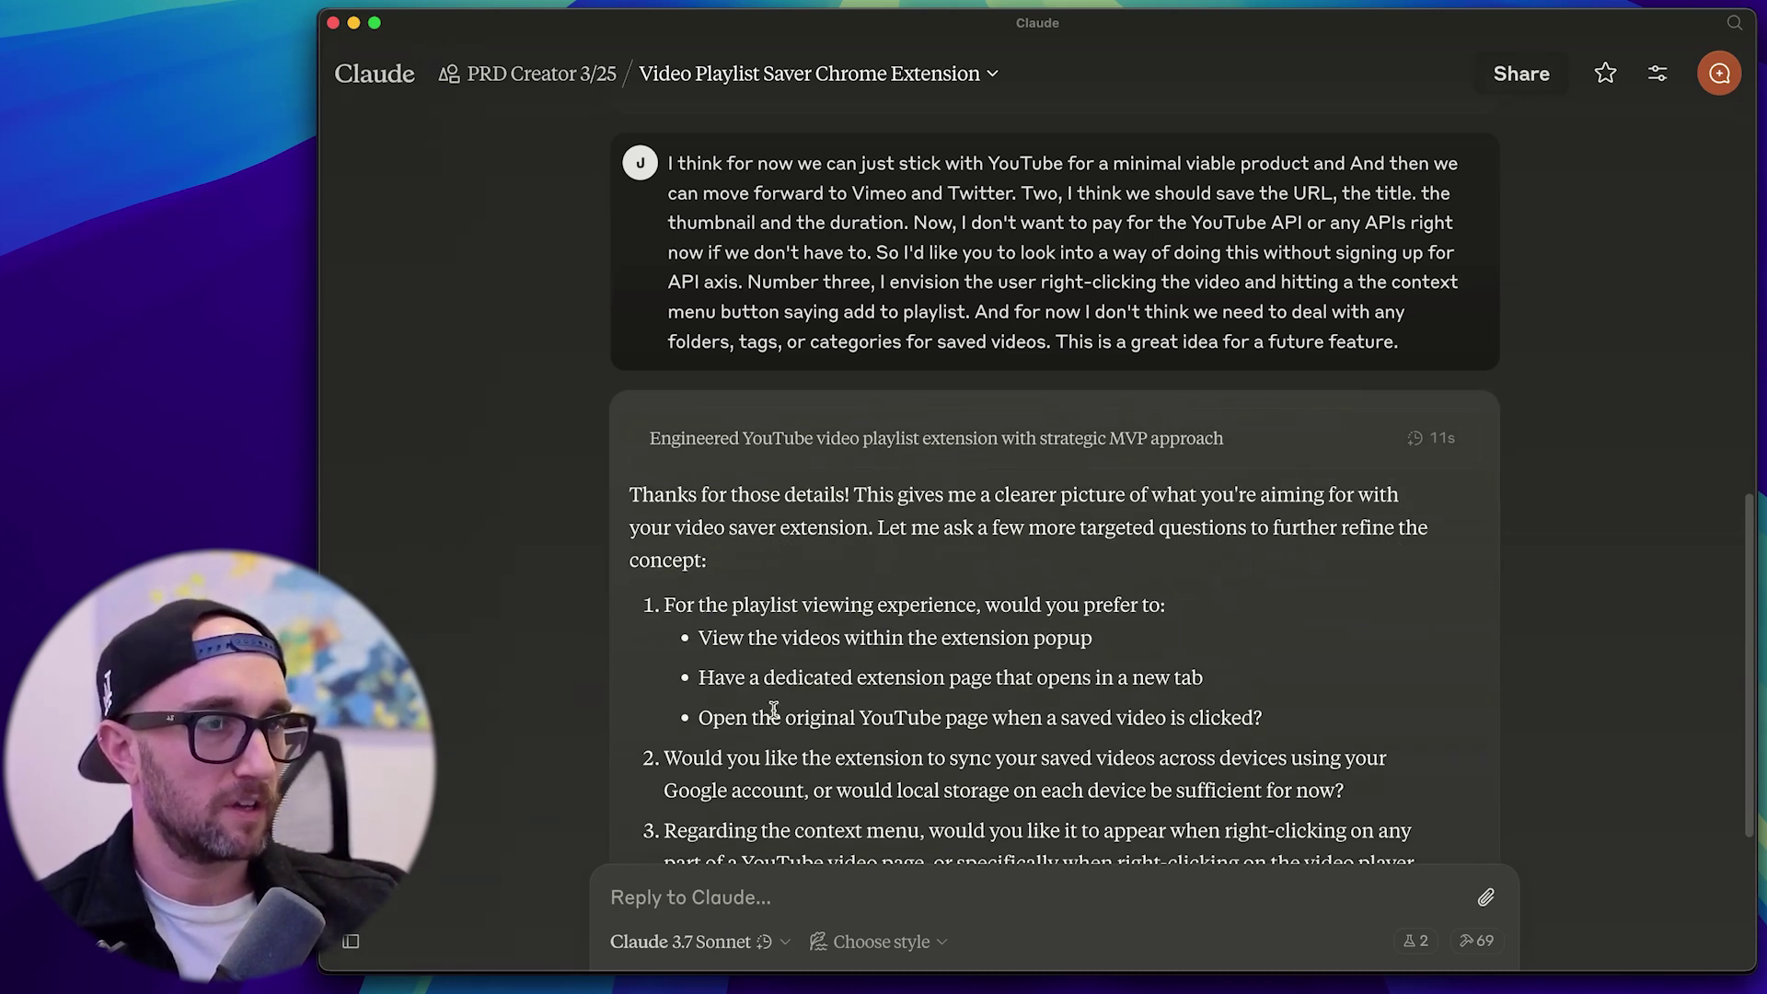
Dictate and send answers: open videos on YouTube, local storage first, vertical numbered list, newest first.
scroll(776, 736, down, 2)
scroll(776, 747, down, 3)
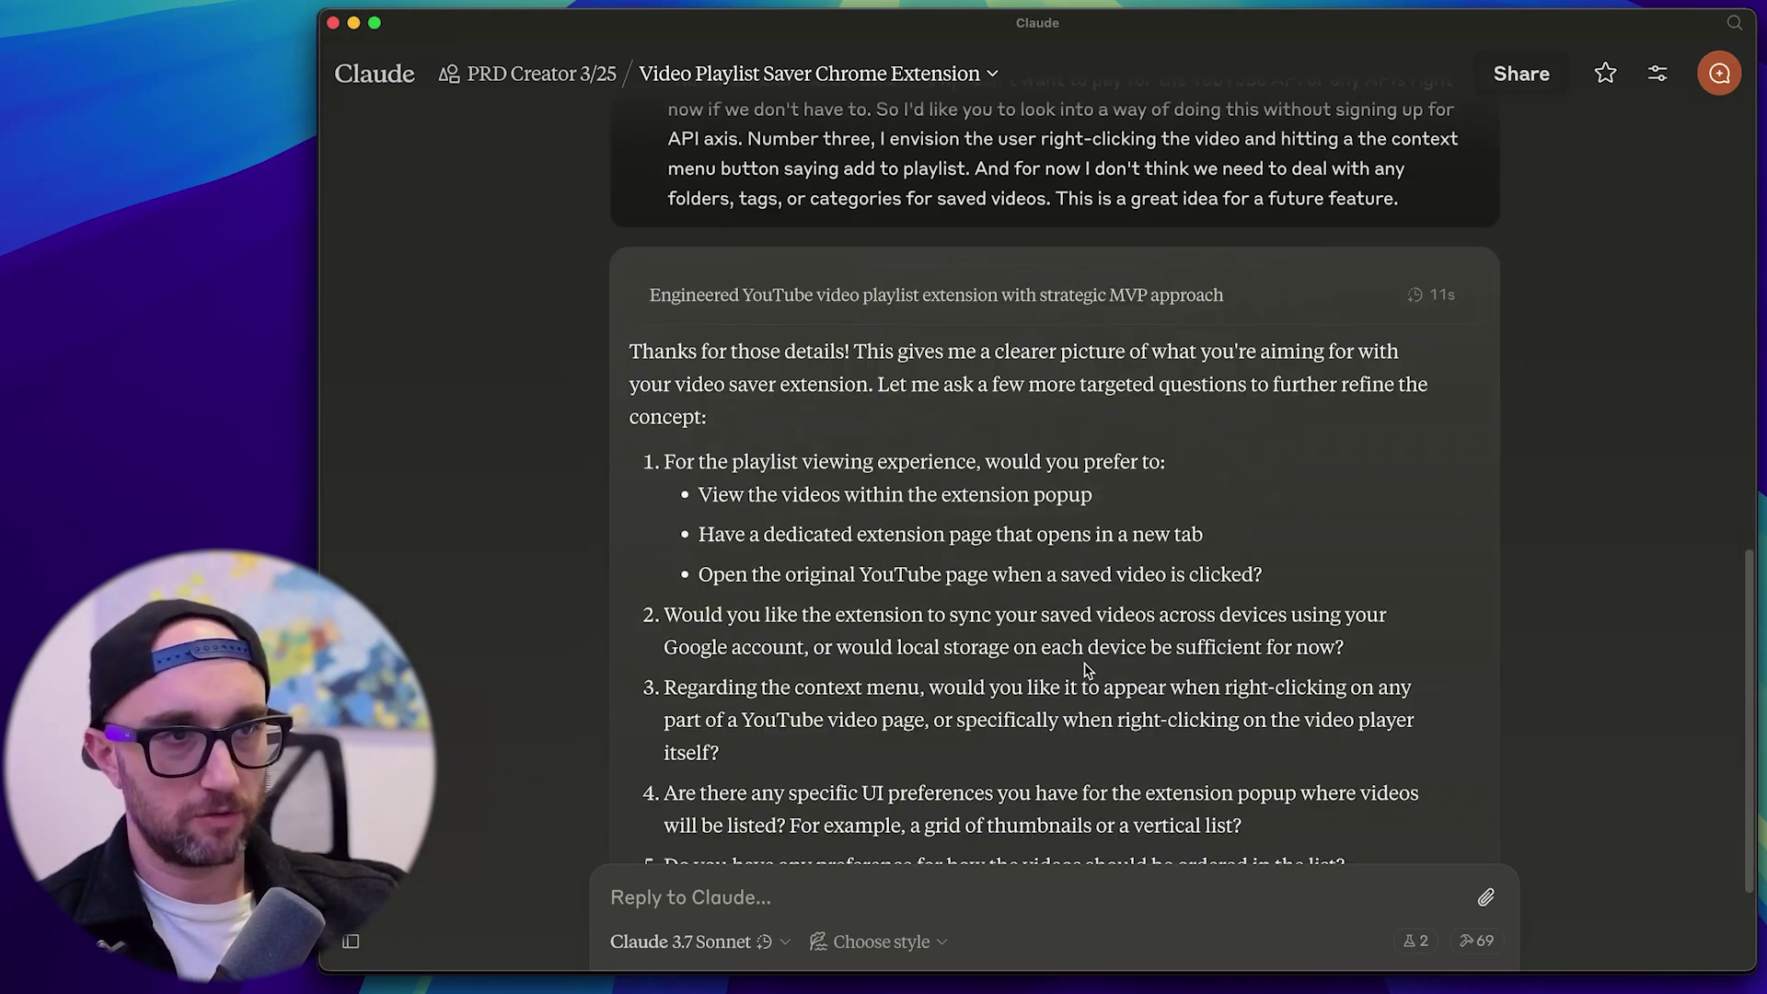
scroll(1085, 663, down, 1)
key(fn)
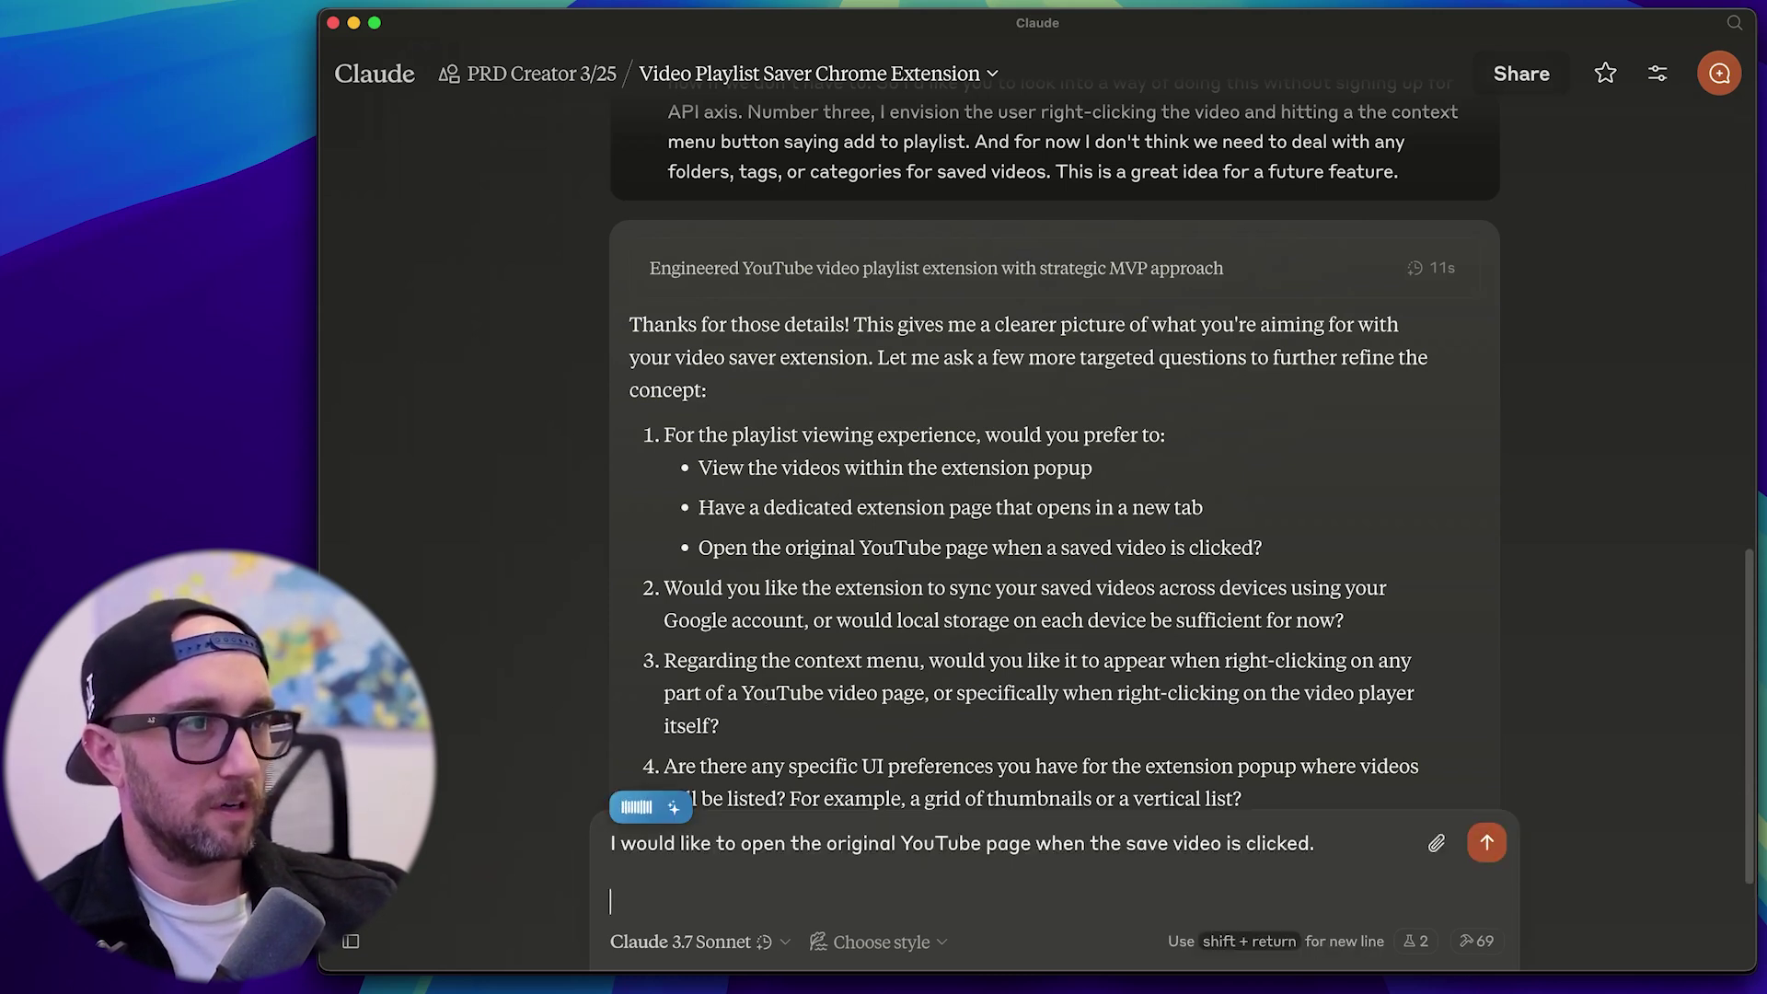
key(shift+Return)
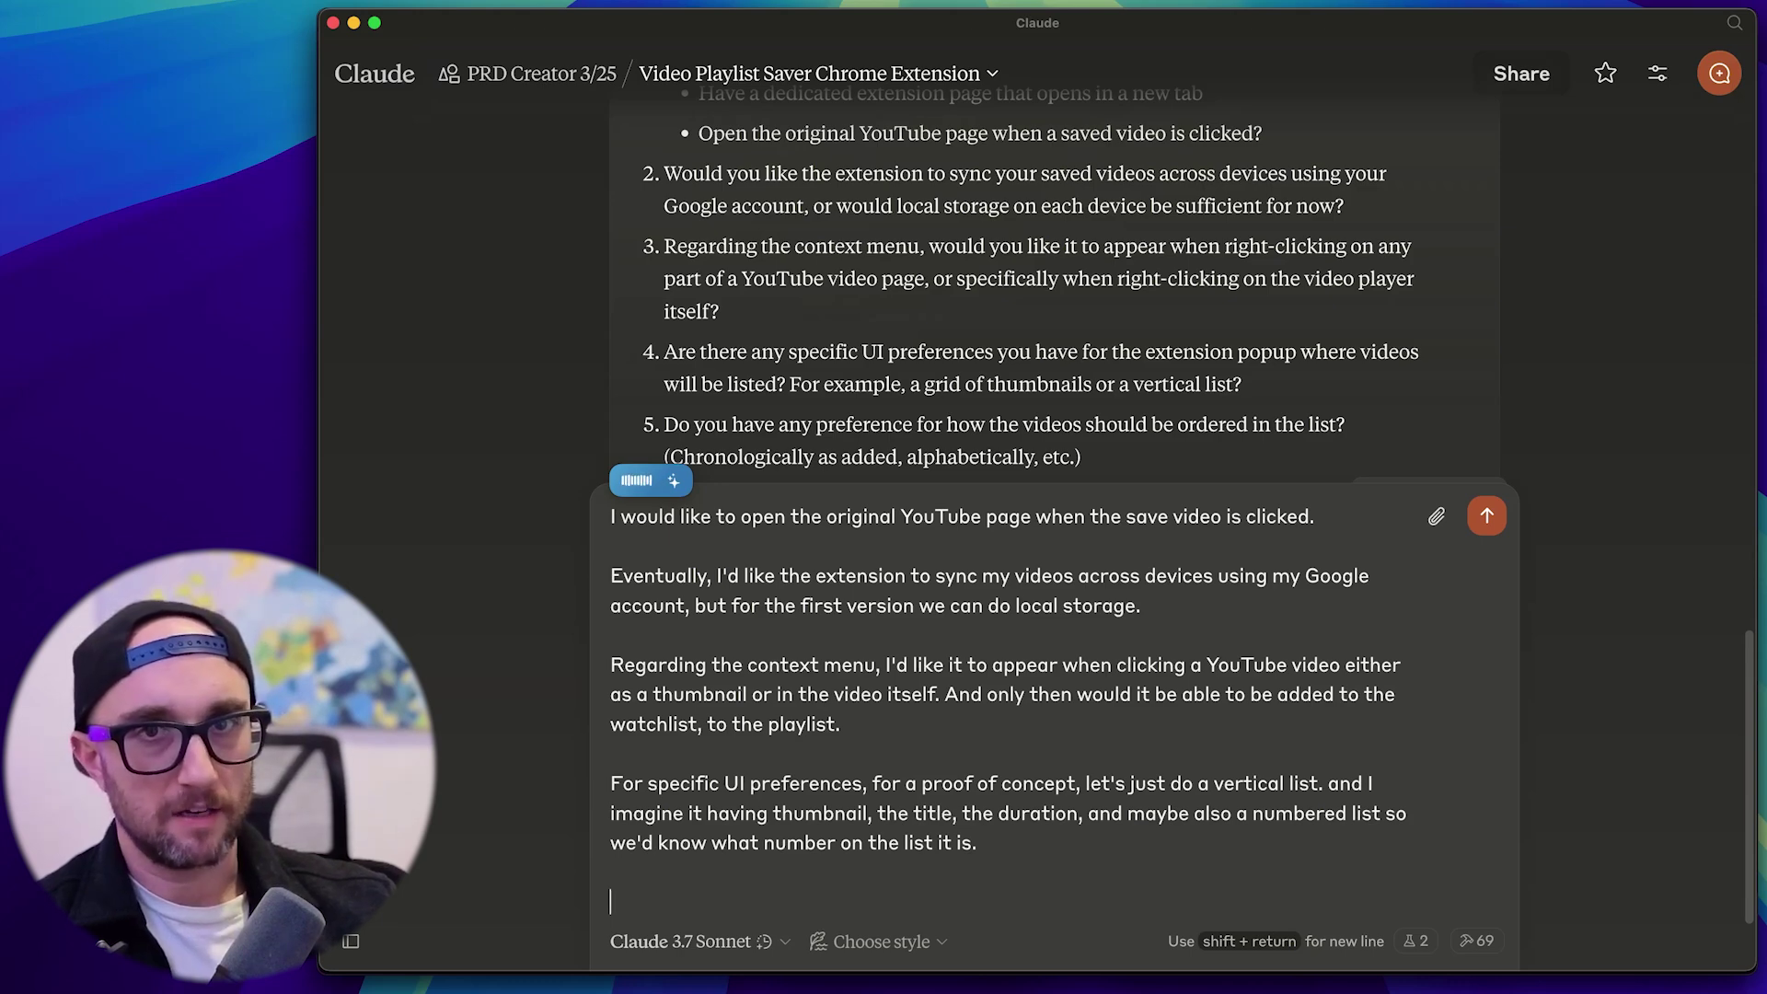
key(fn)
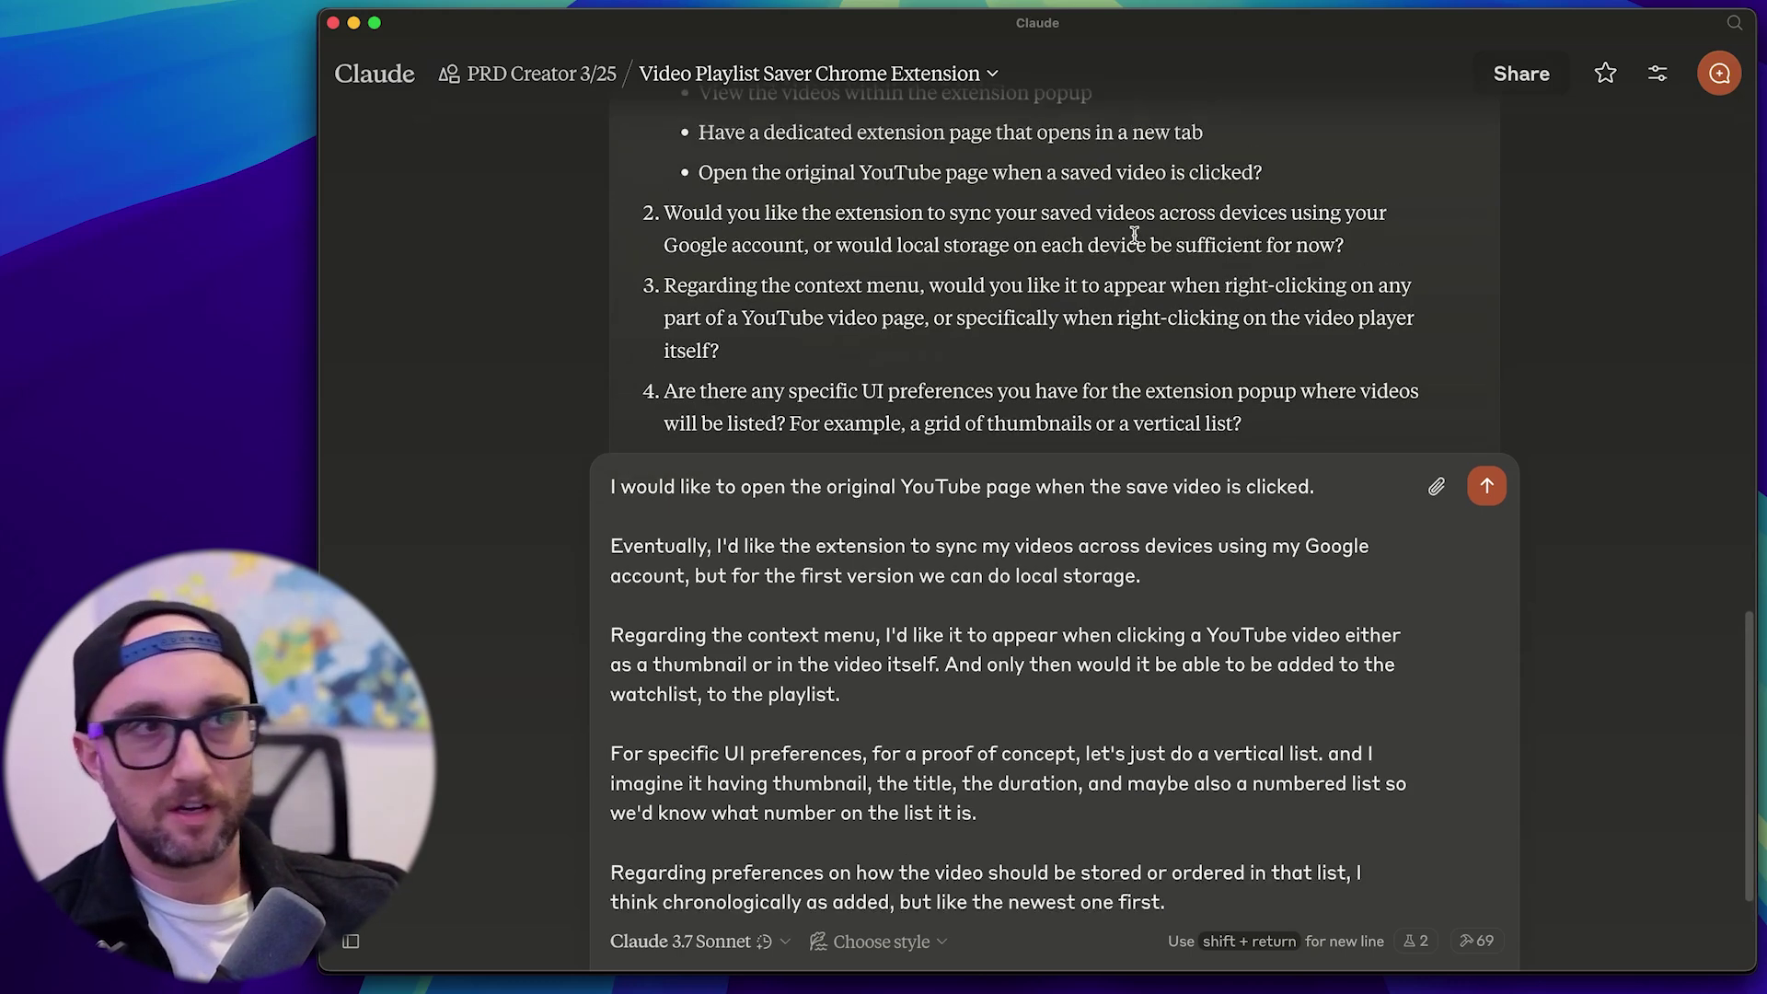
scroll(1134, 235, up, 2)
scroll(1134, 235, down, 1)
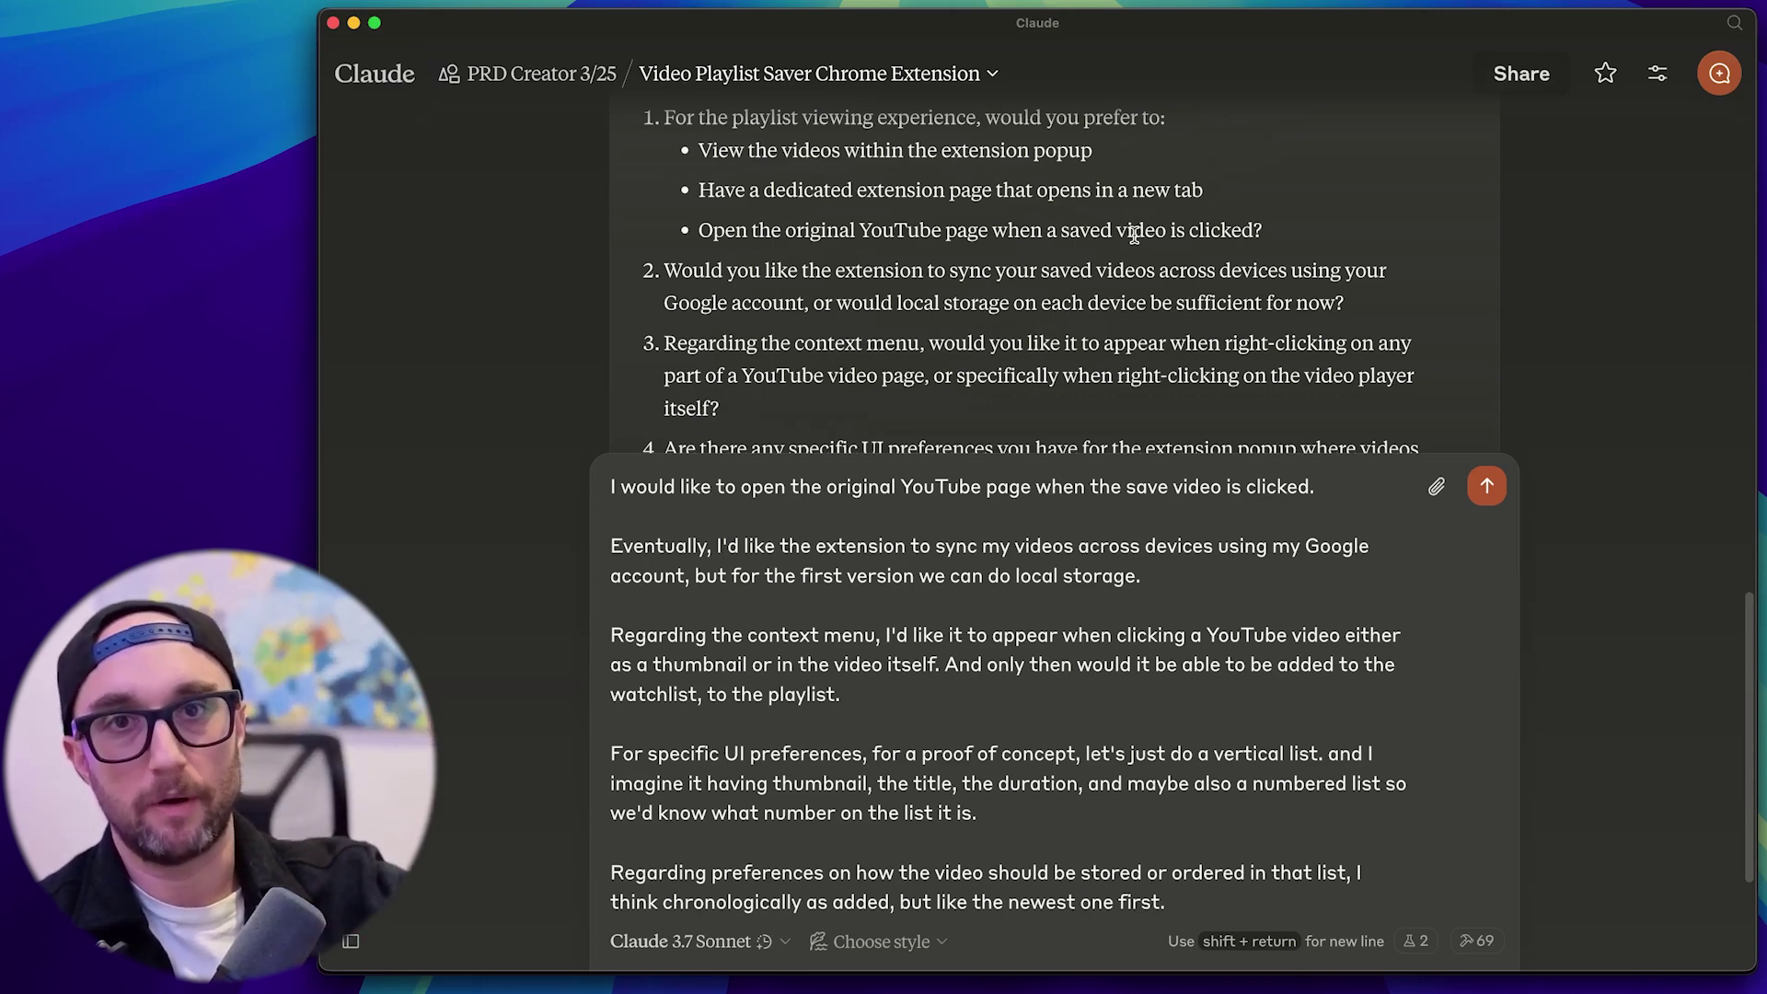
scroll(1160, 248, down, 3)
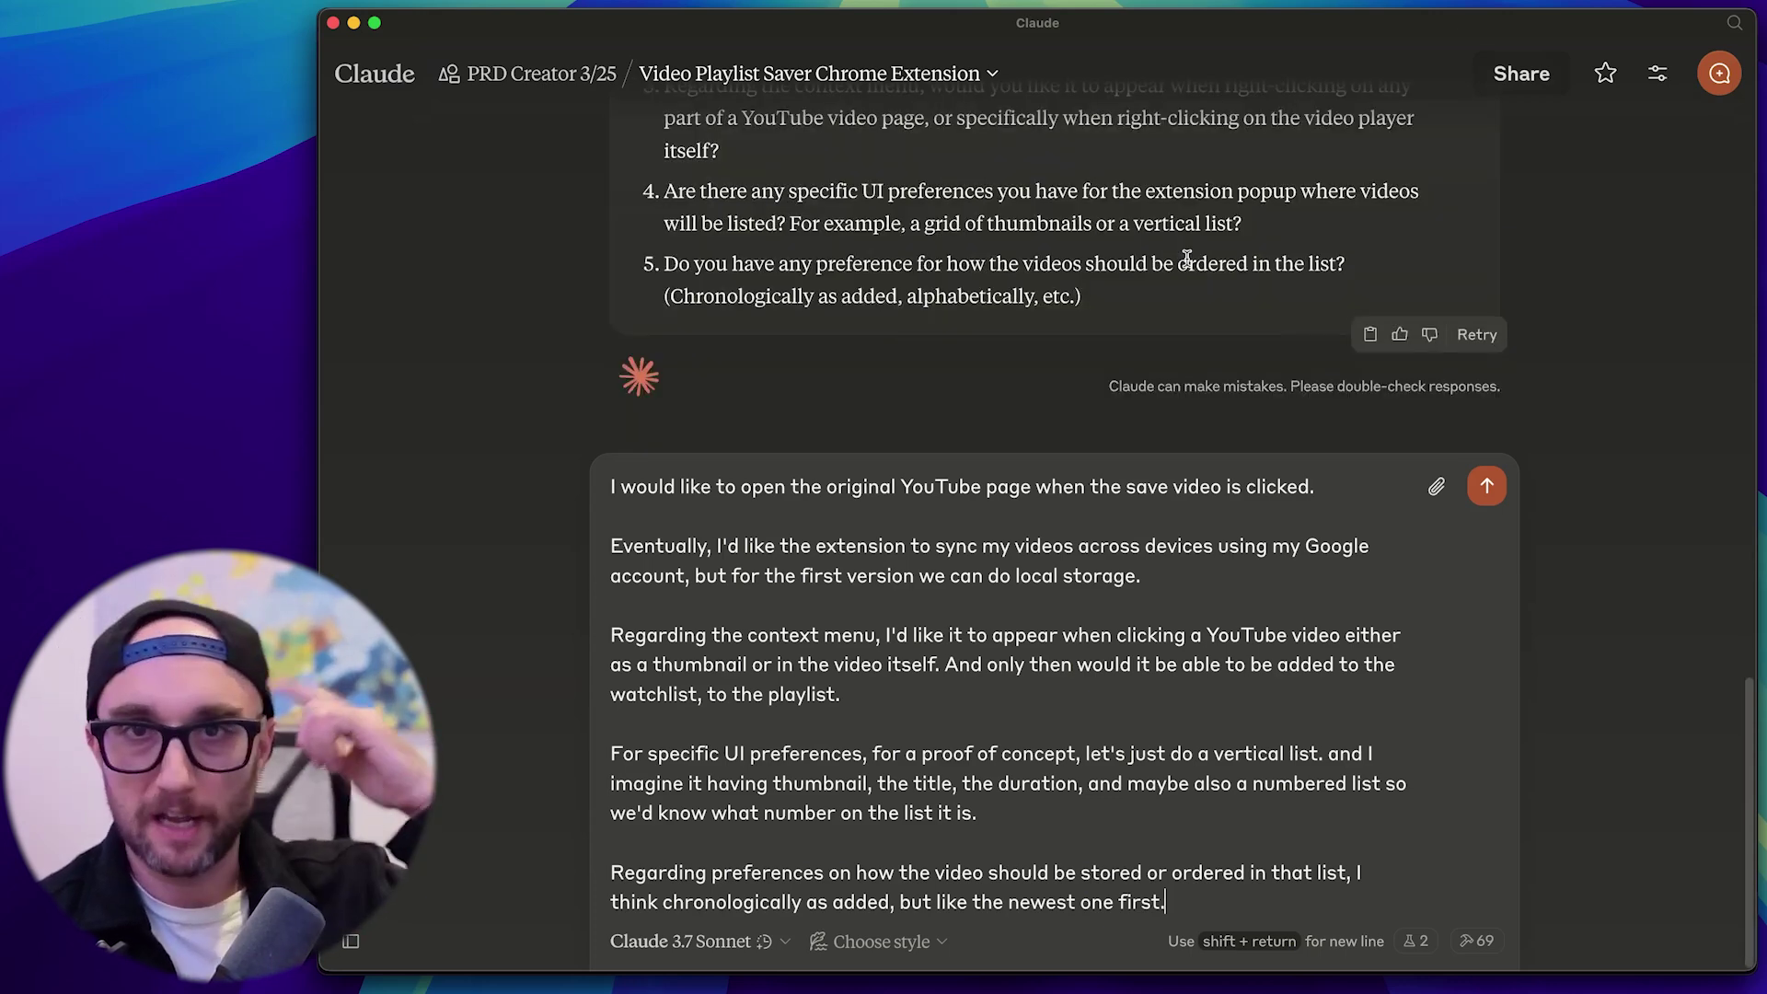
key(Return)
Dictate the technical answers: content scripts are fine, skip duration, let Claude research the tech stack.
scroll(604, 497, down, 5)
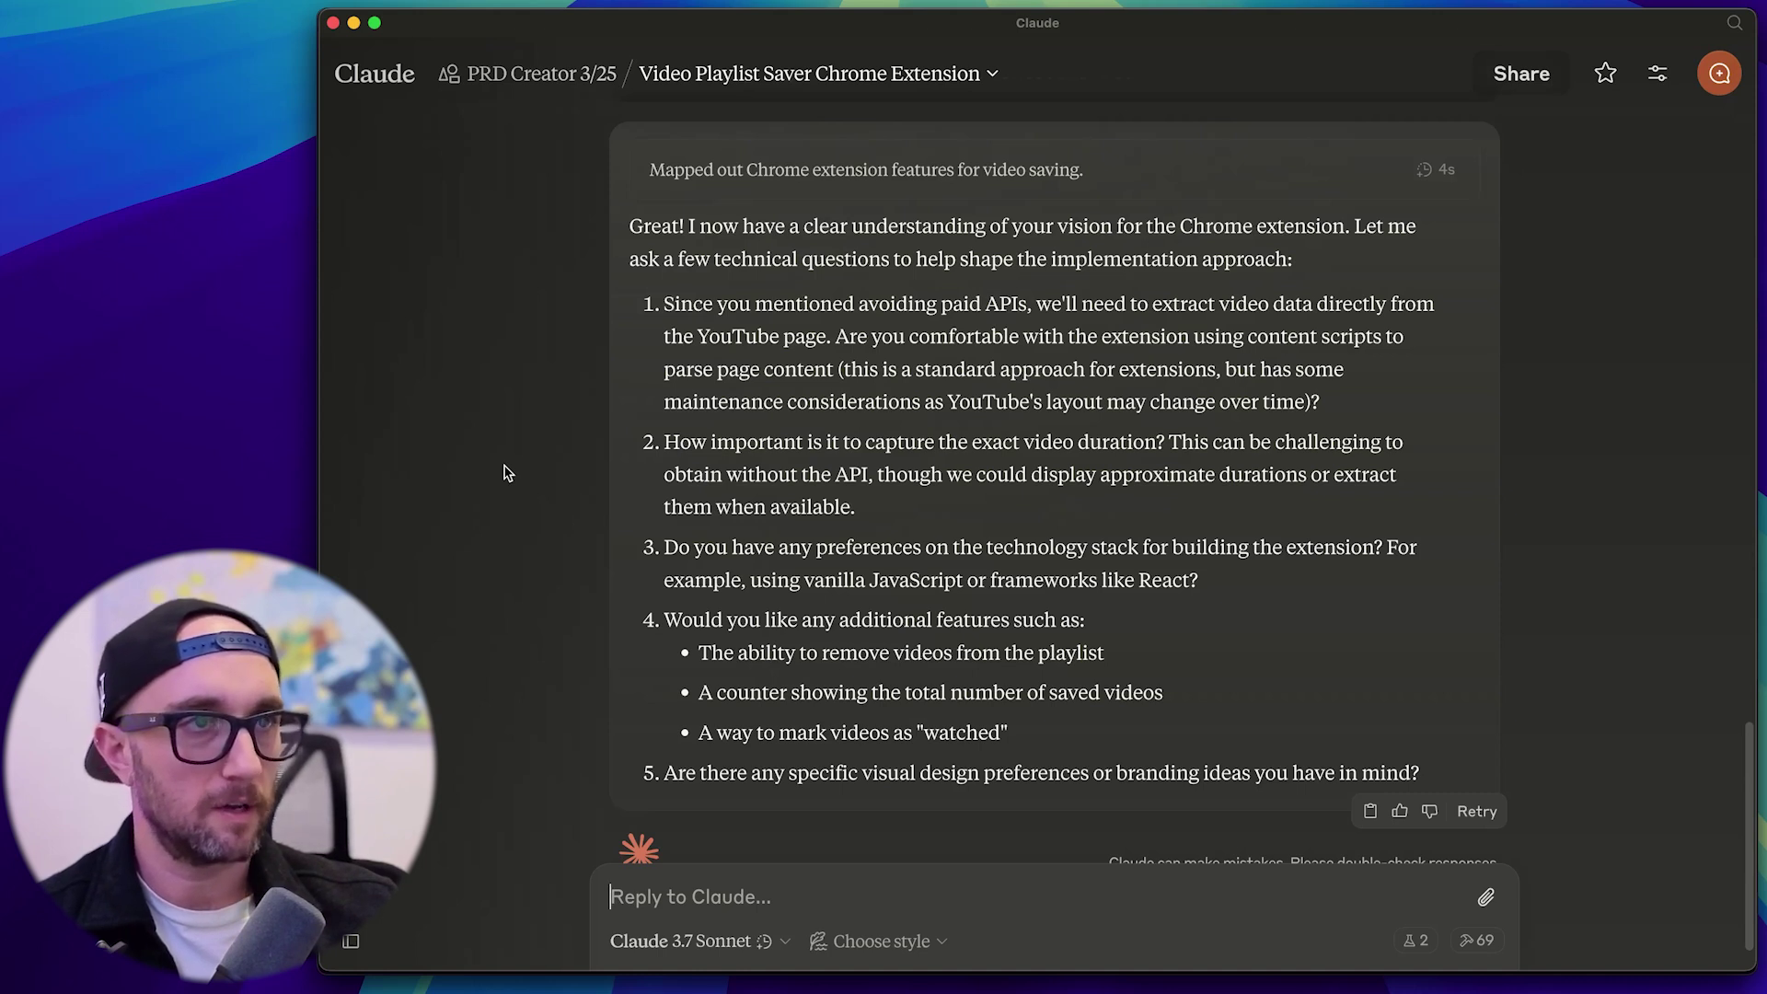
key(fn)
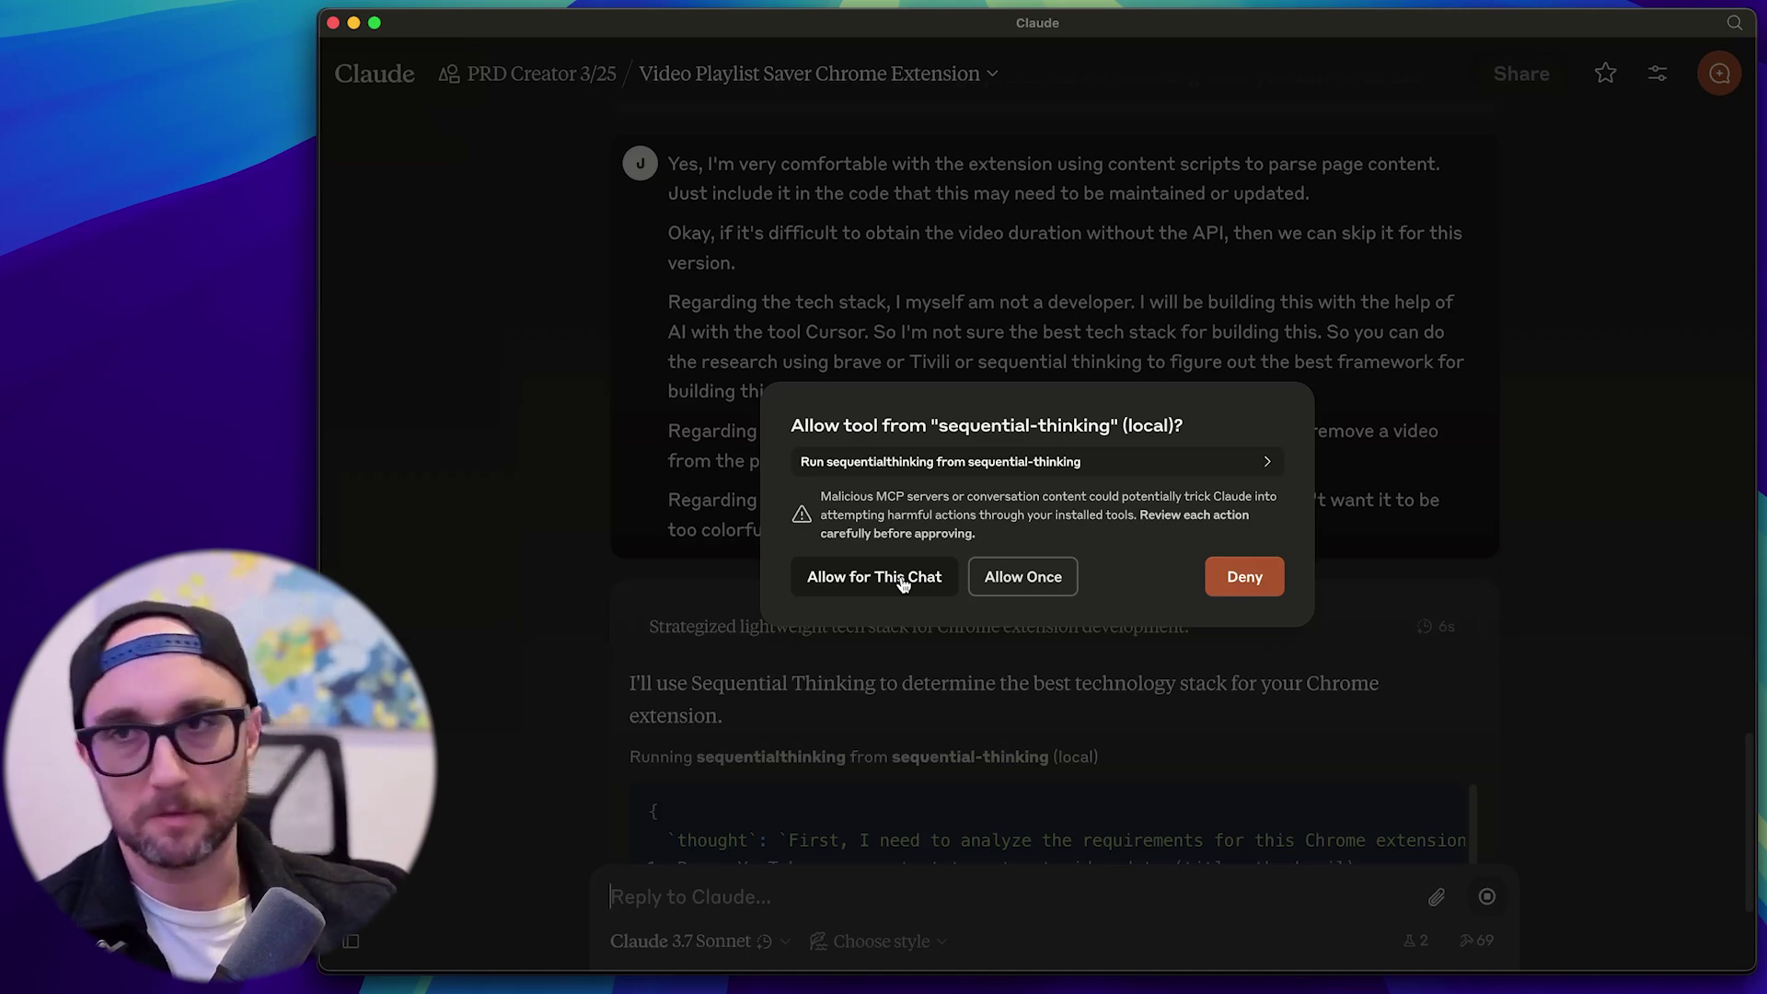
click(901, 583)
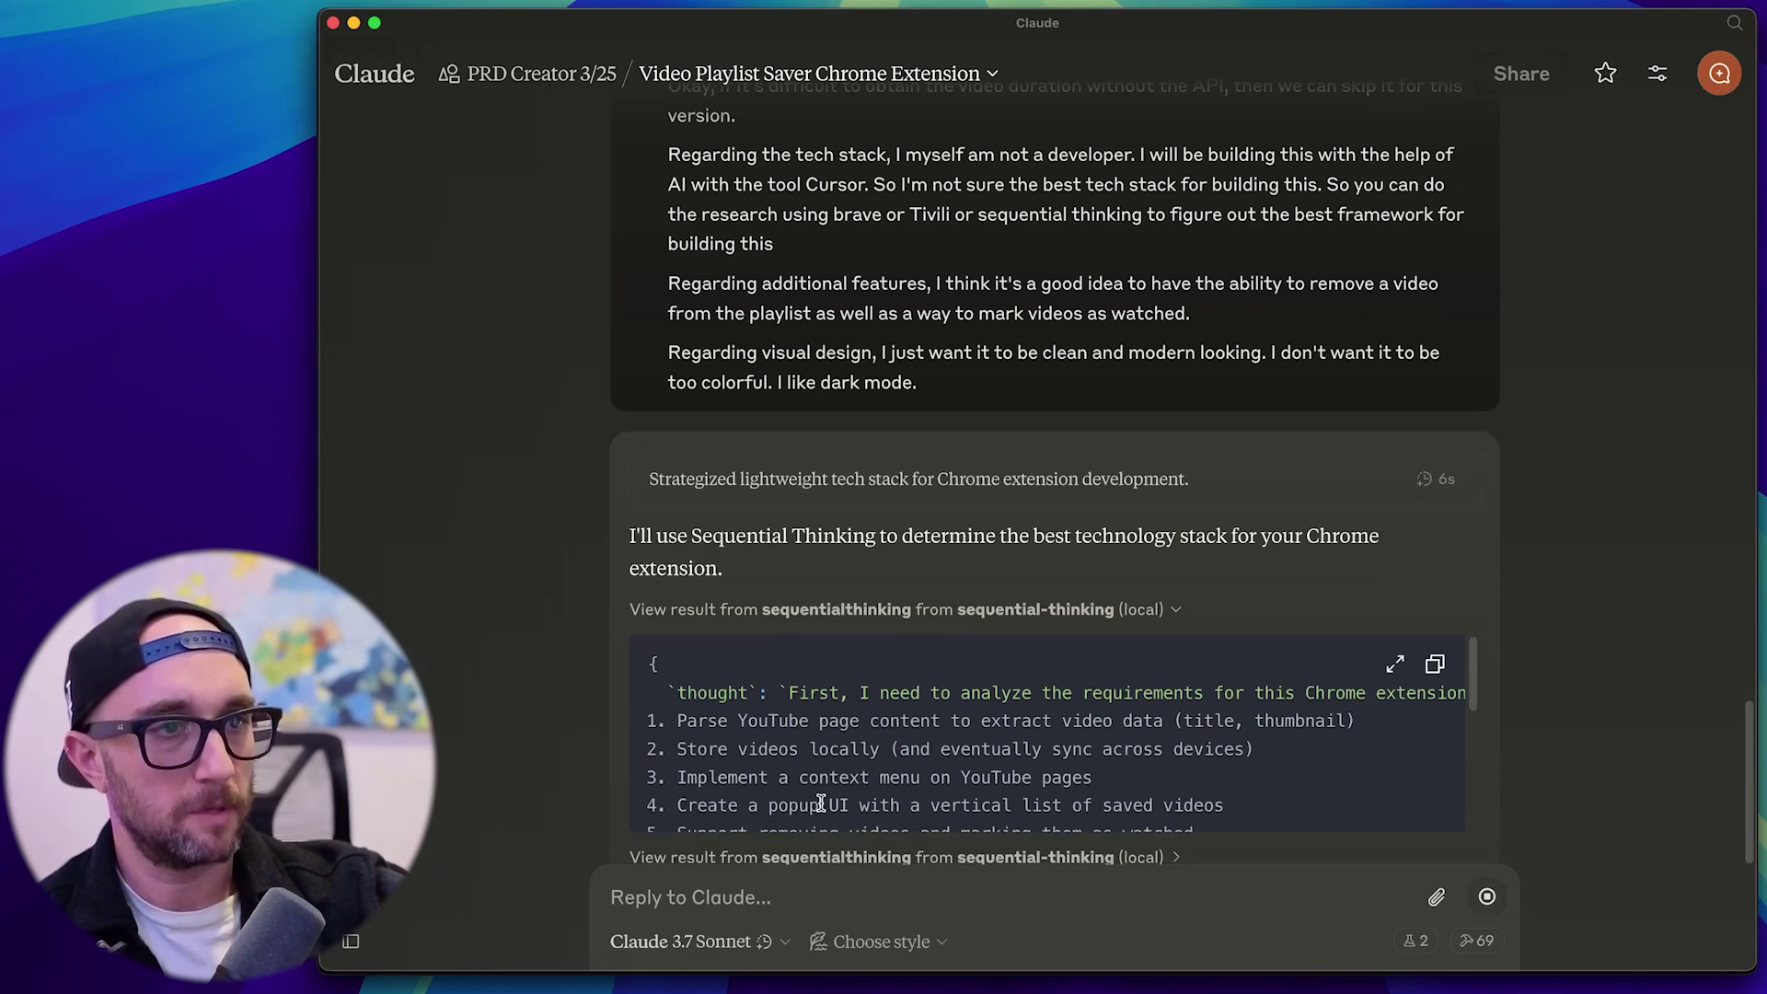
scroll(820, 803, down, 3)
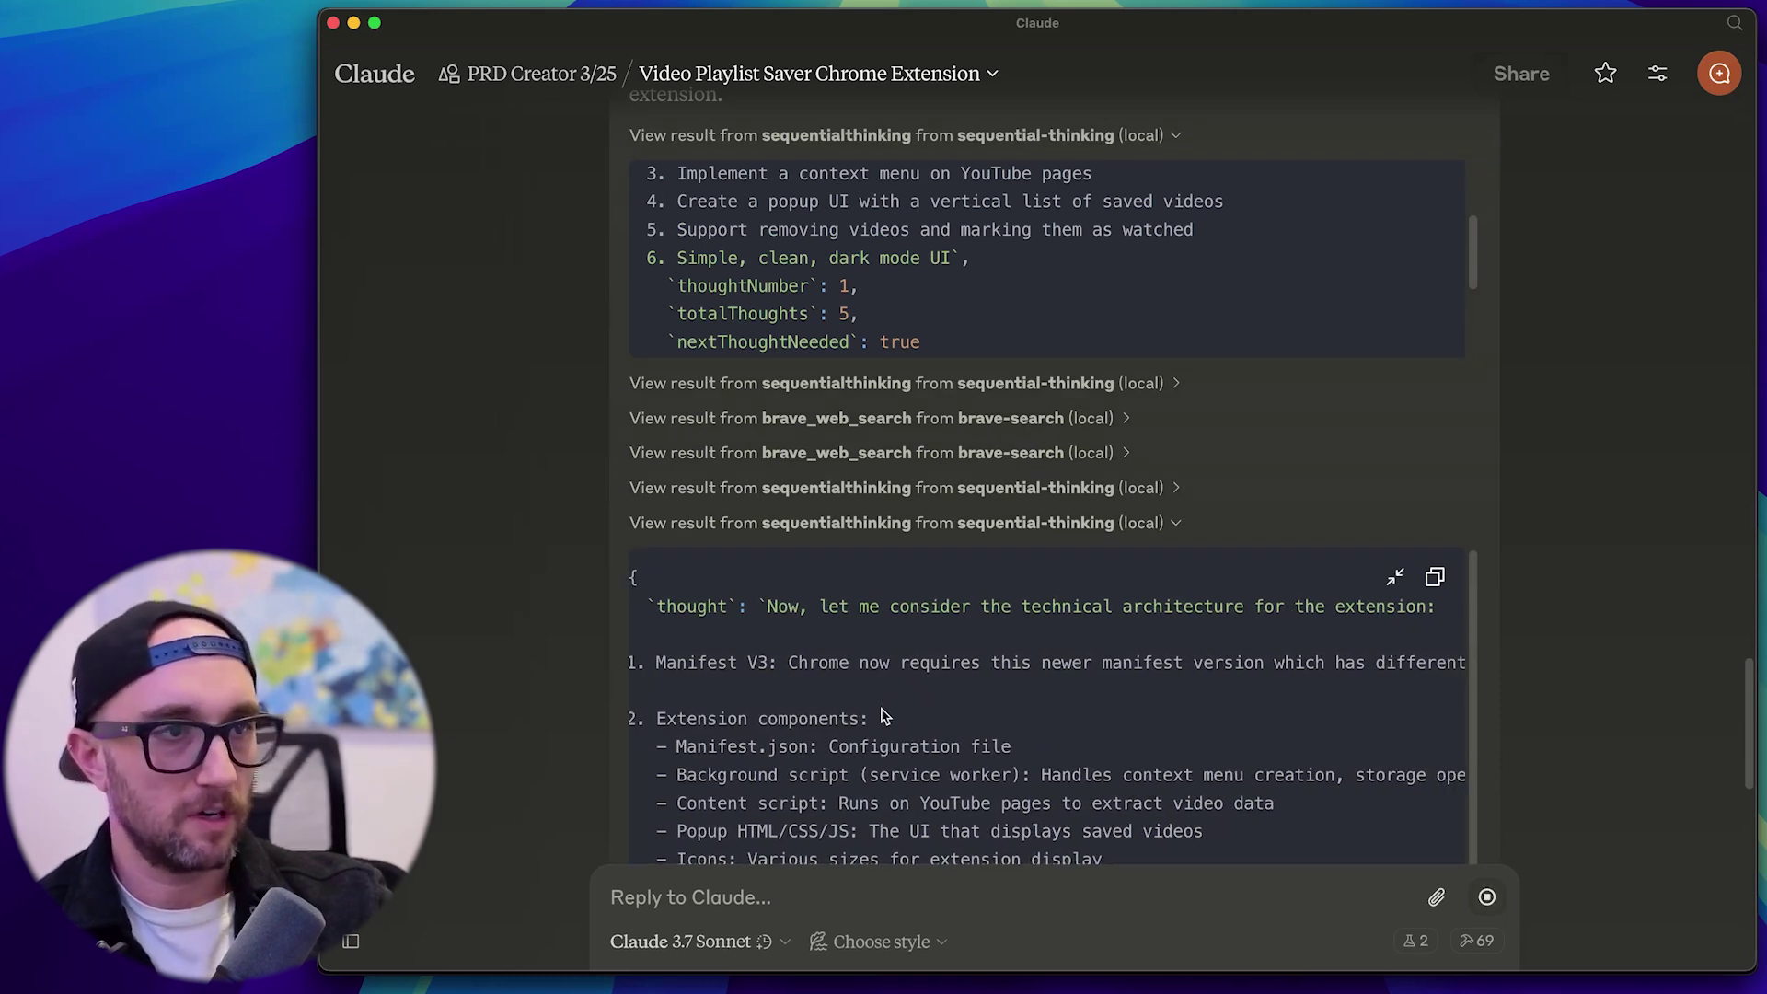
scroll(884, 717, right, 5)
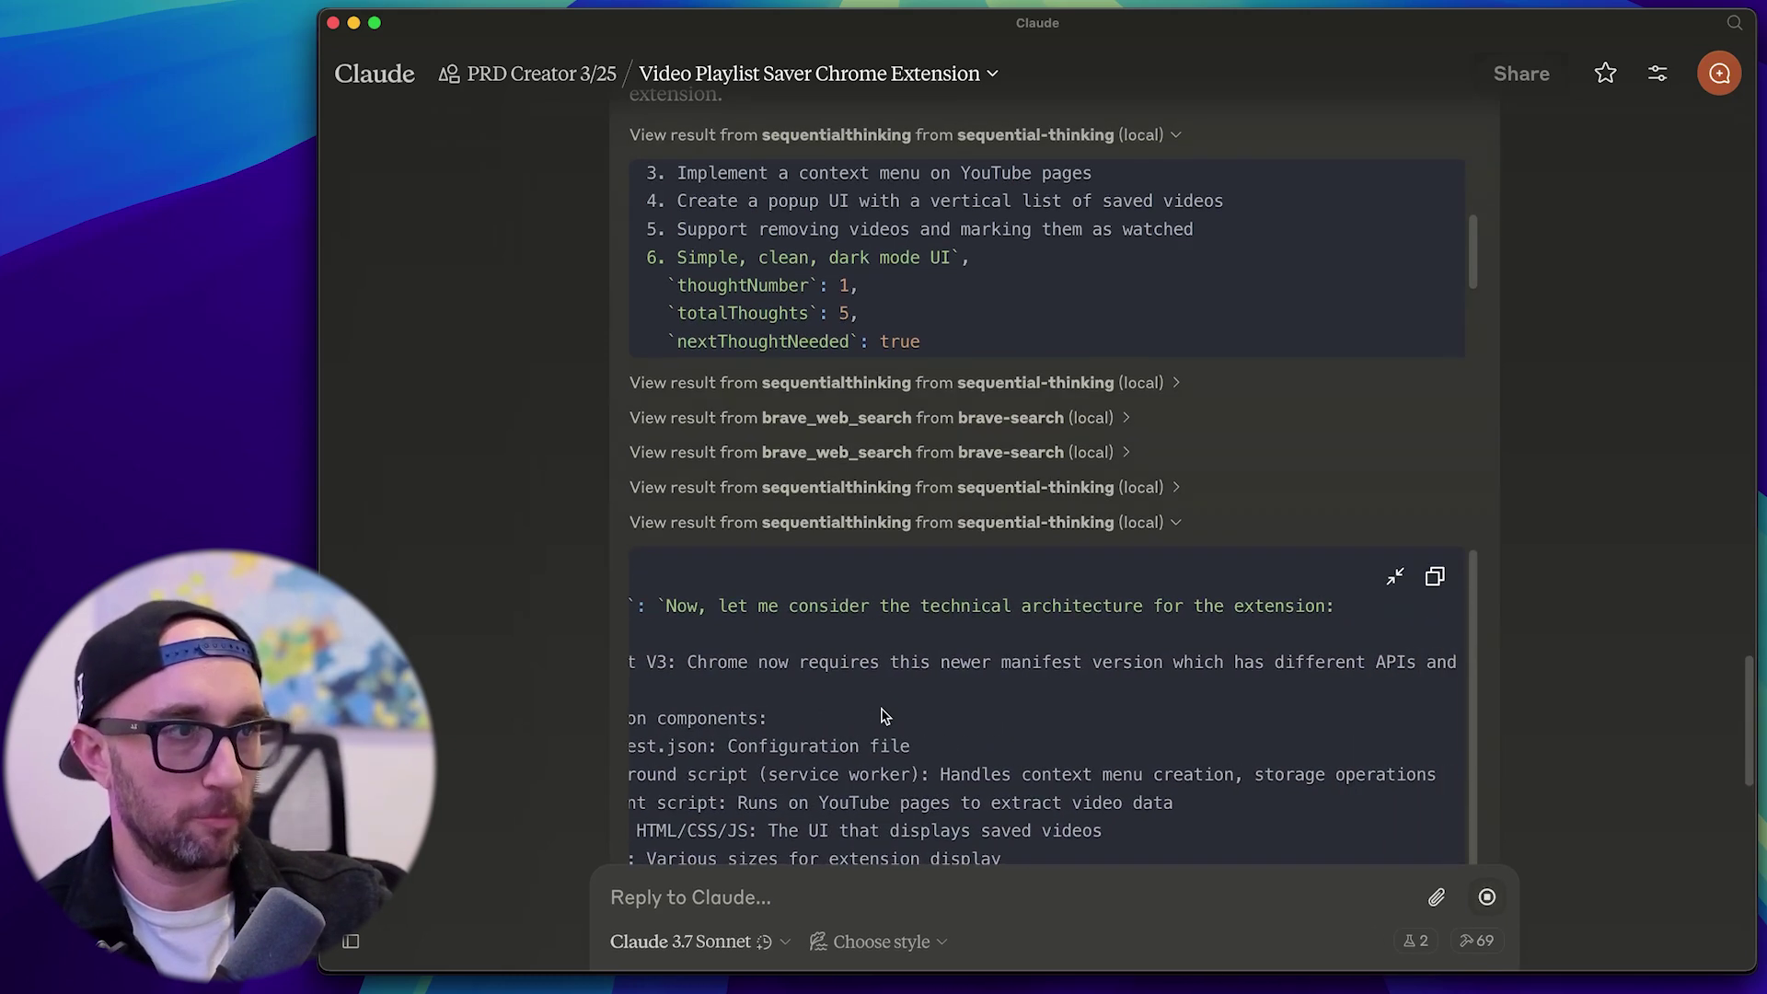
scroll(884, 717, right, 7)
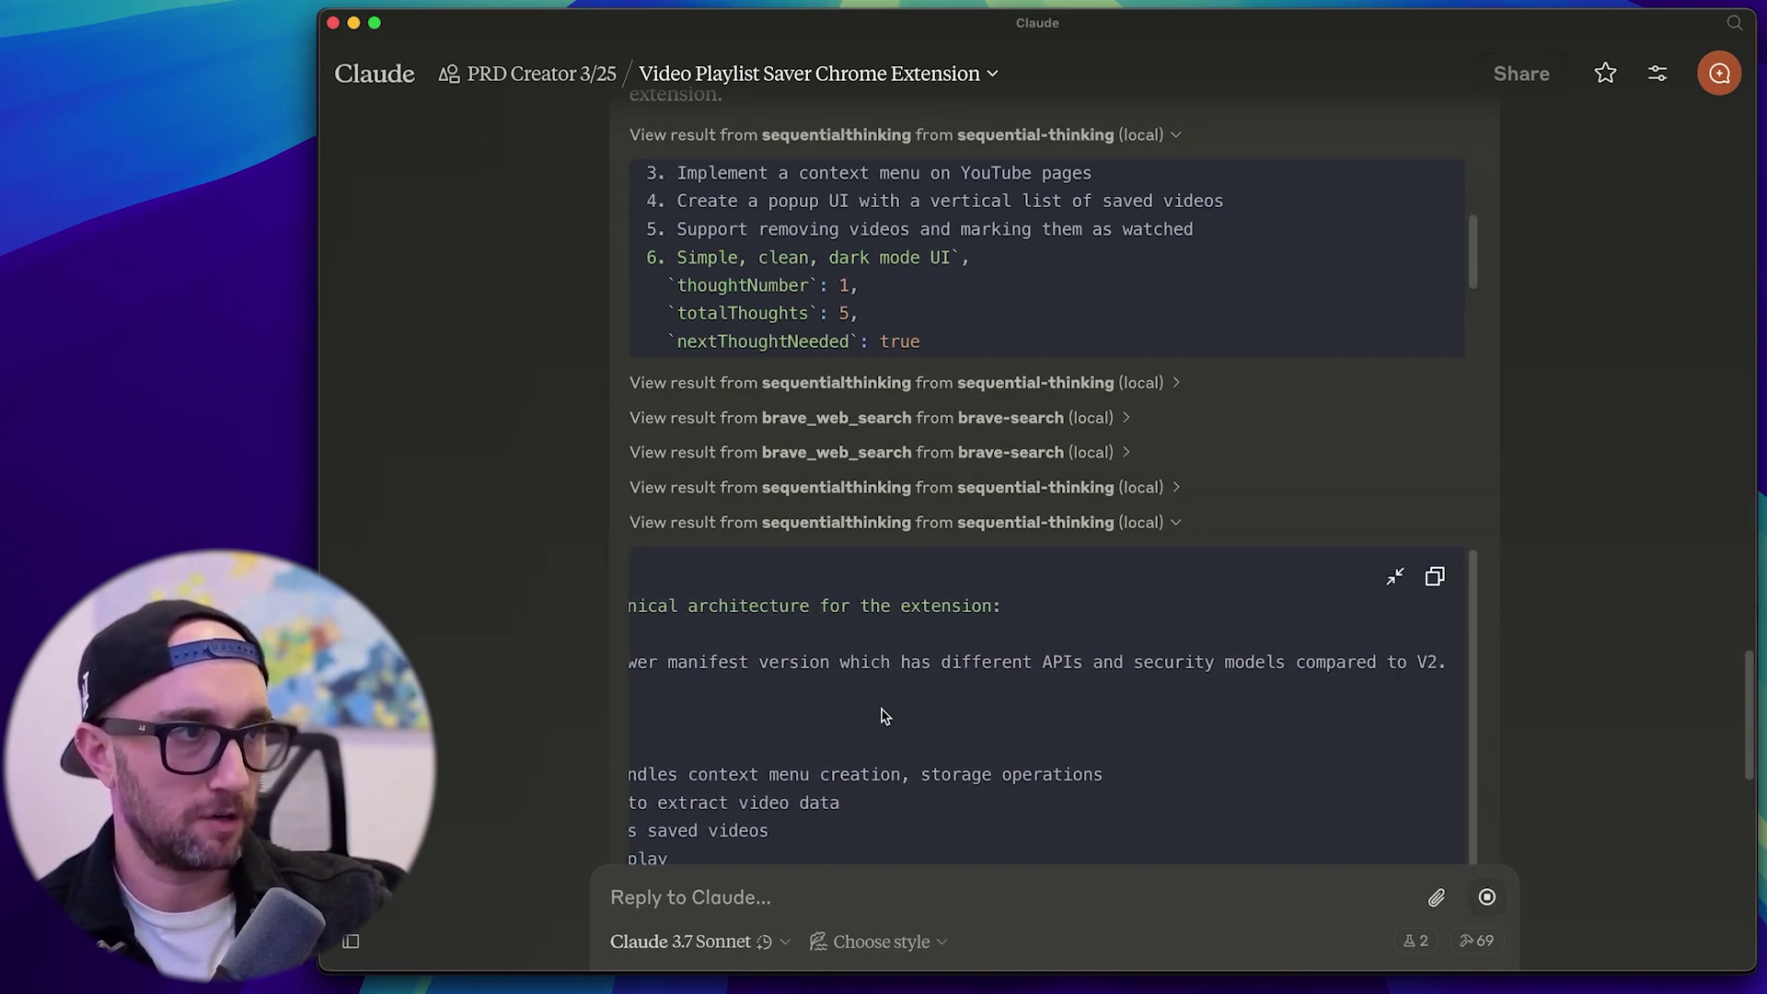
scroll(883, 717, left, 6)
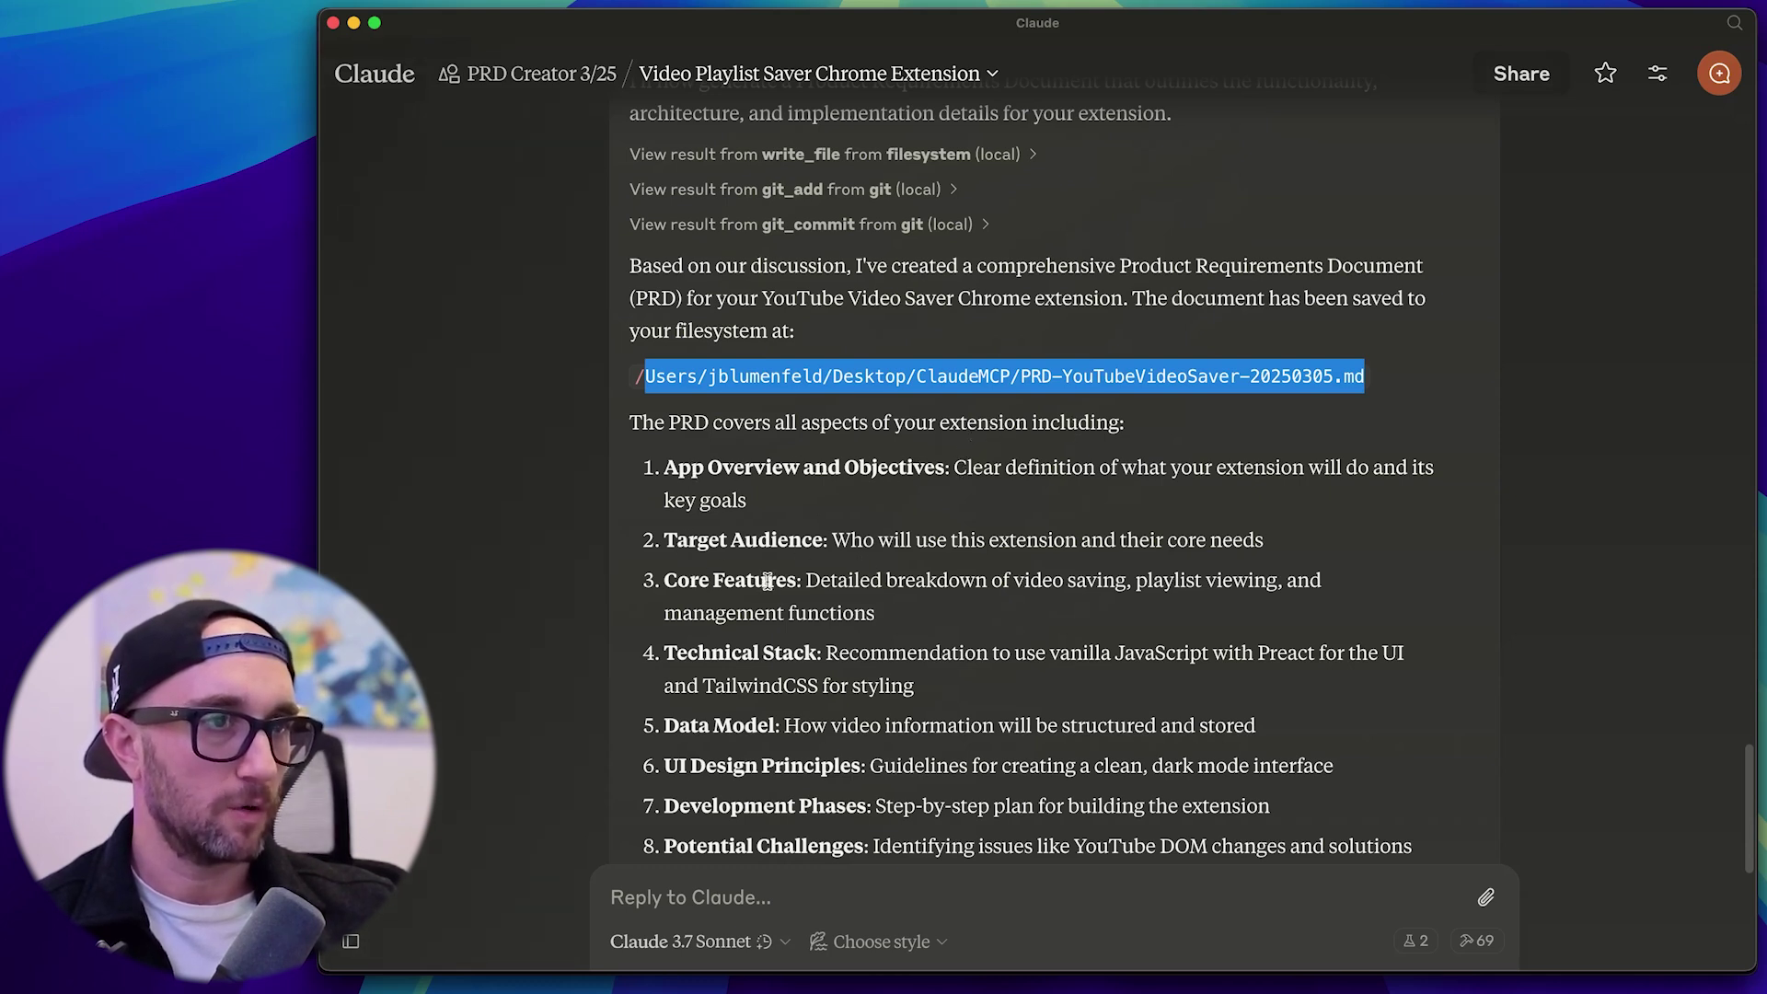
Scroll through Claude's reply listing the saved PRD-YouTubeVideoSaver-20250305.md path and its ten sections.
scroll(897, 673, down, 2)
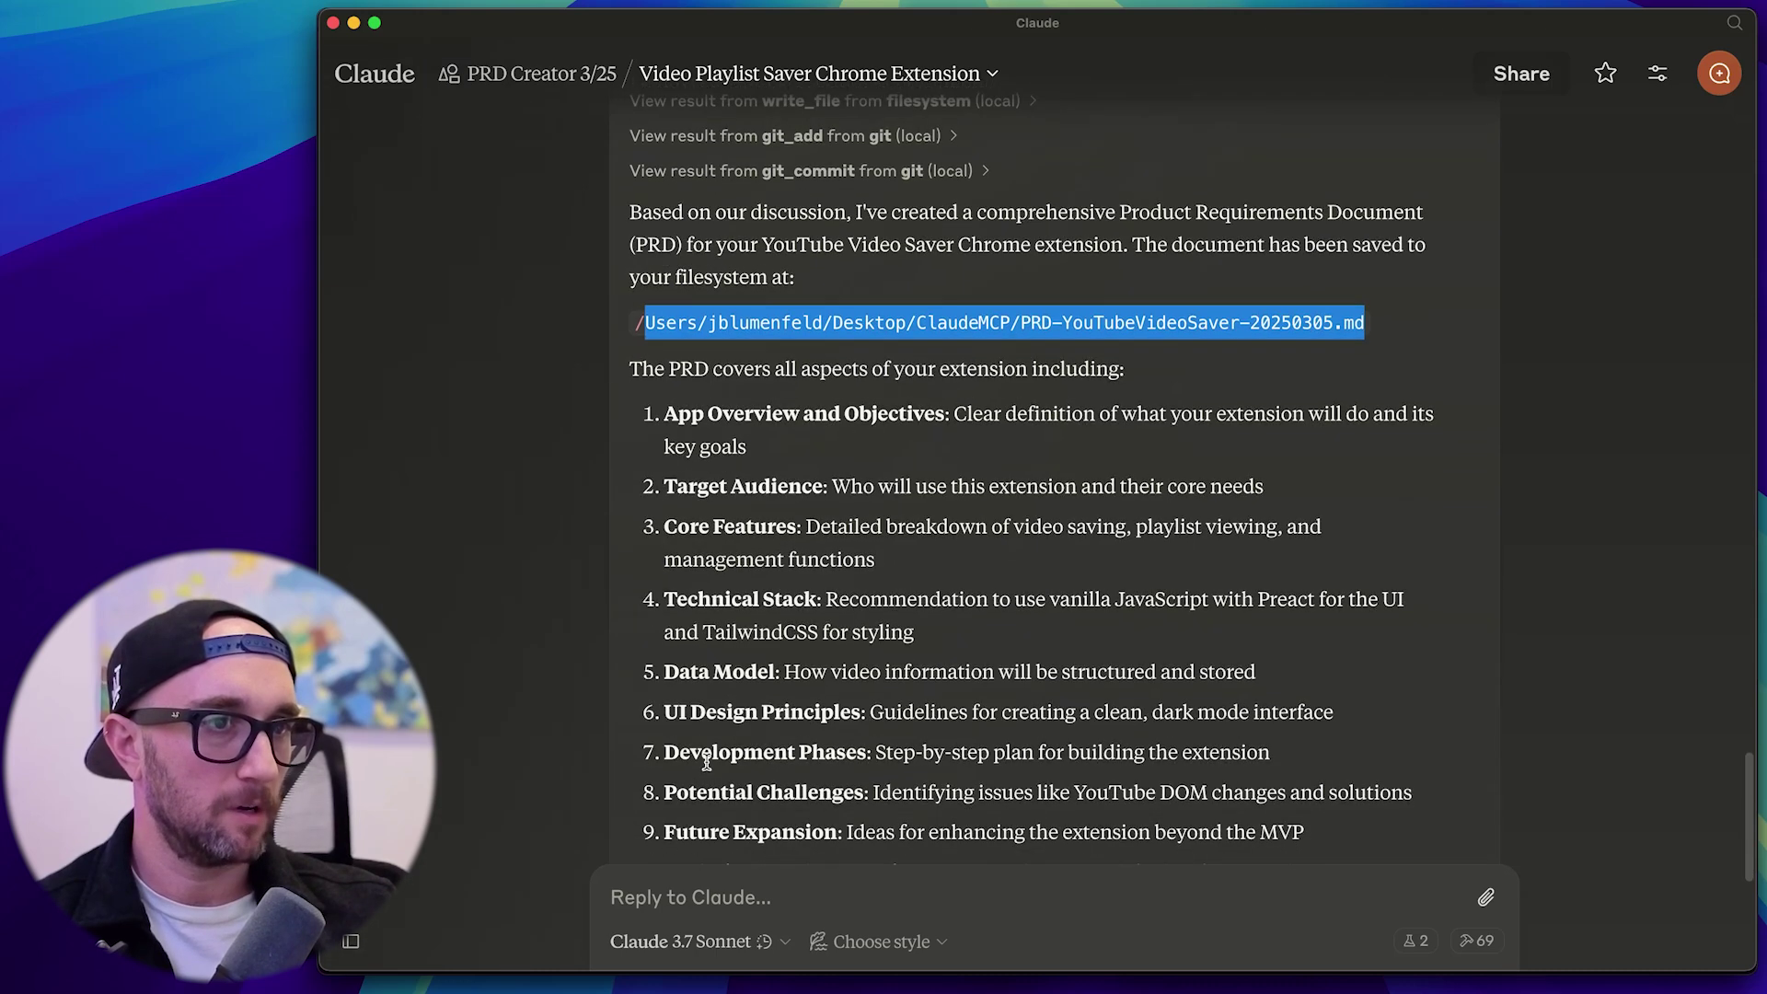
scroll(727, 721, down, 2)
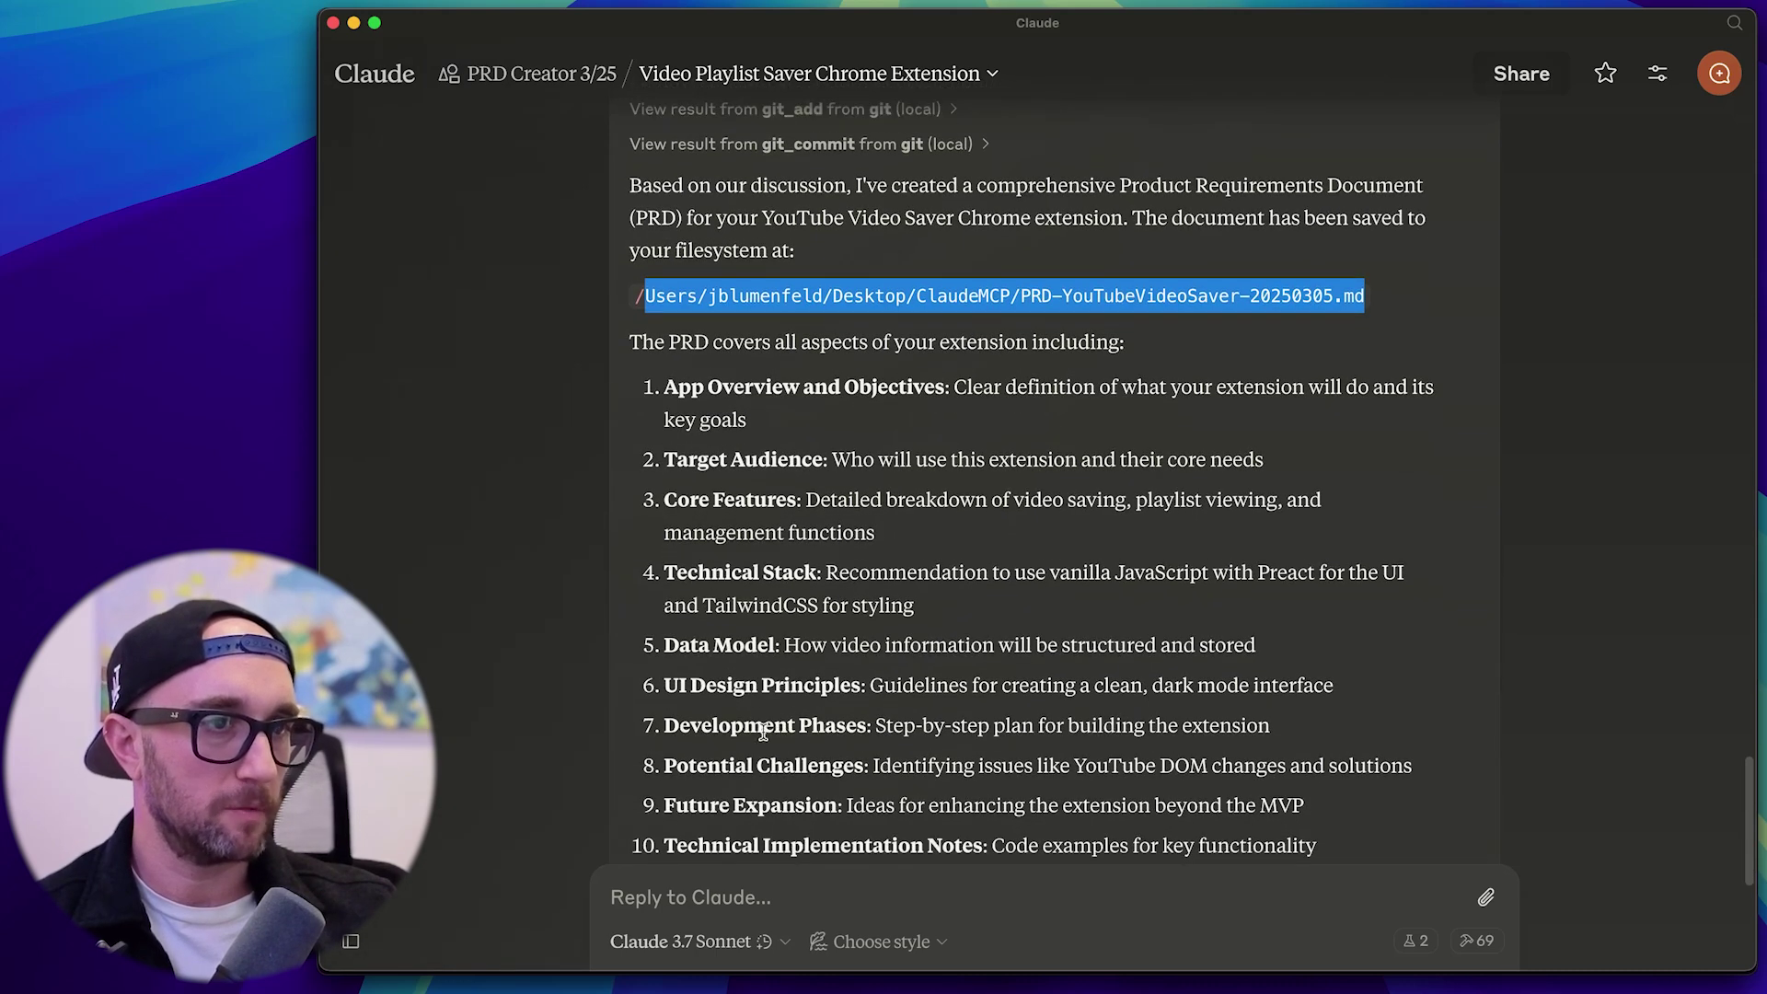
scroll(798, 761, down, 2)
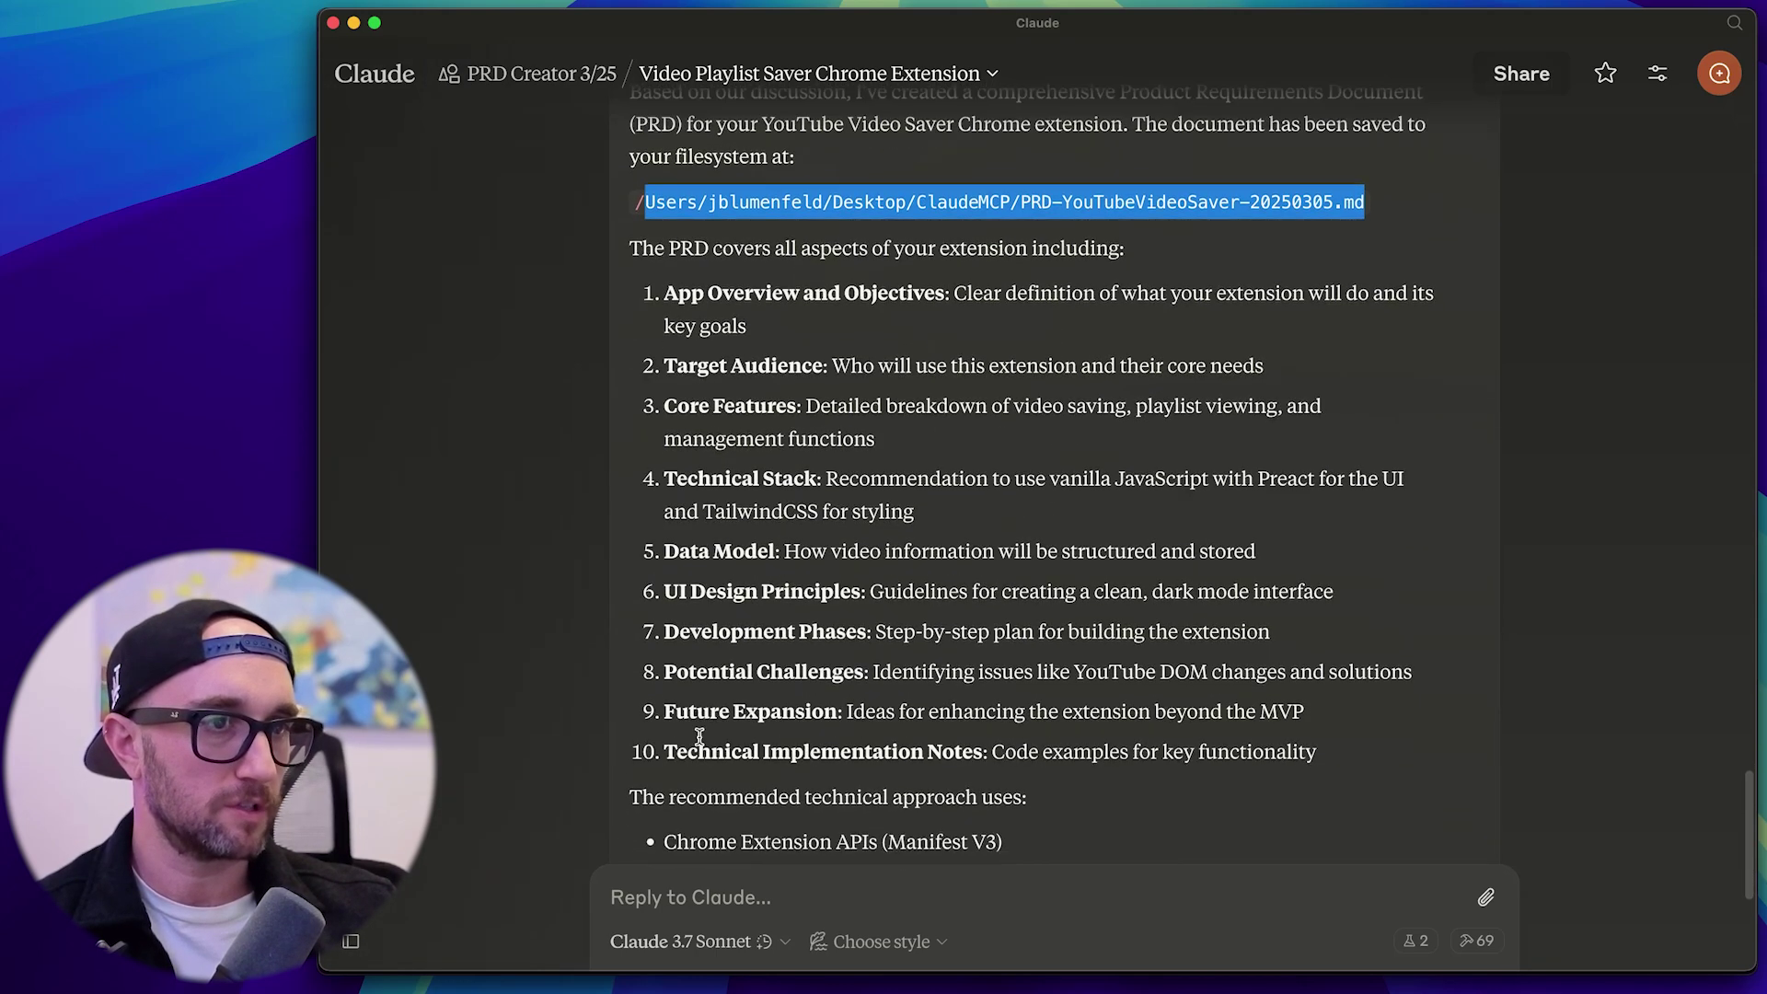
scroll(792, 762, down, 10)
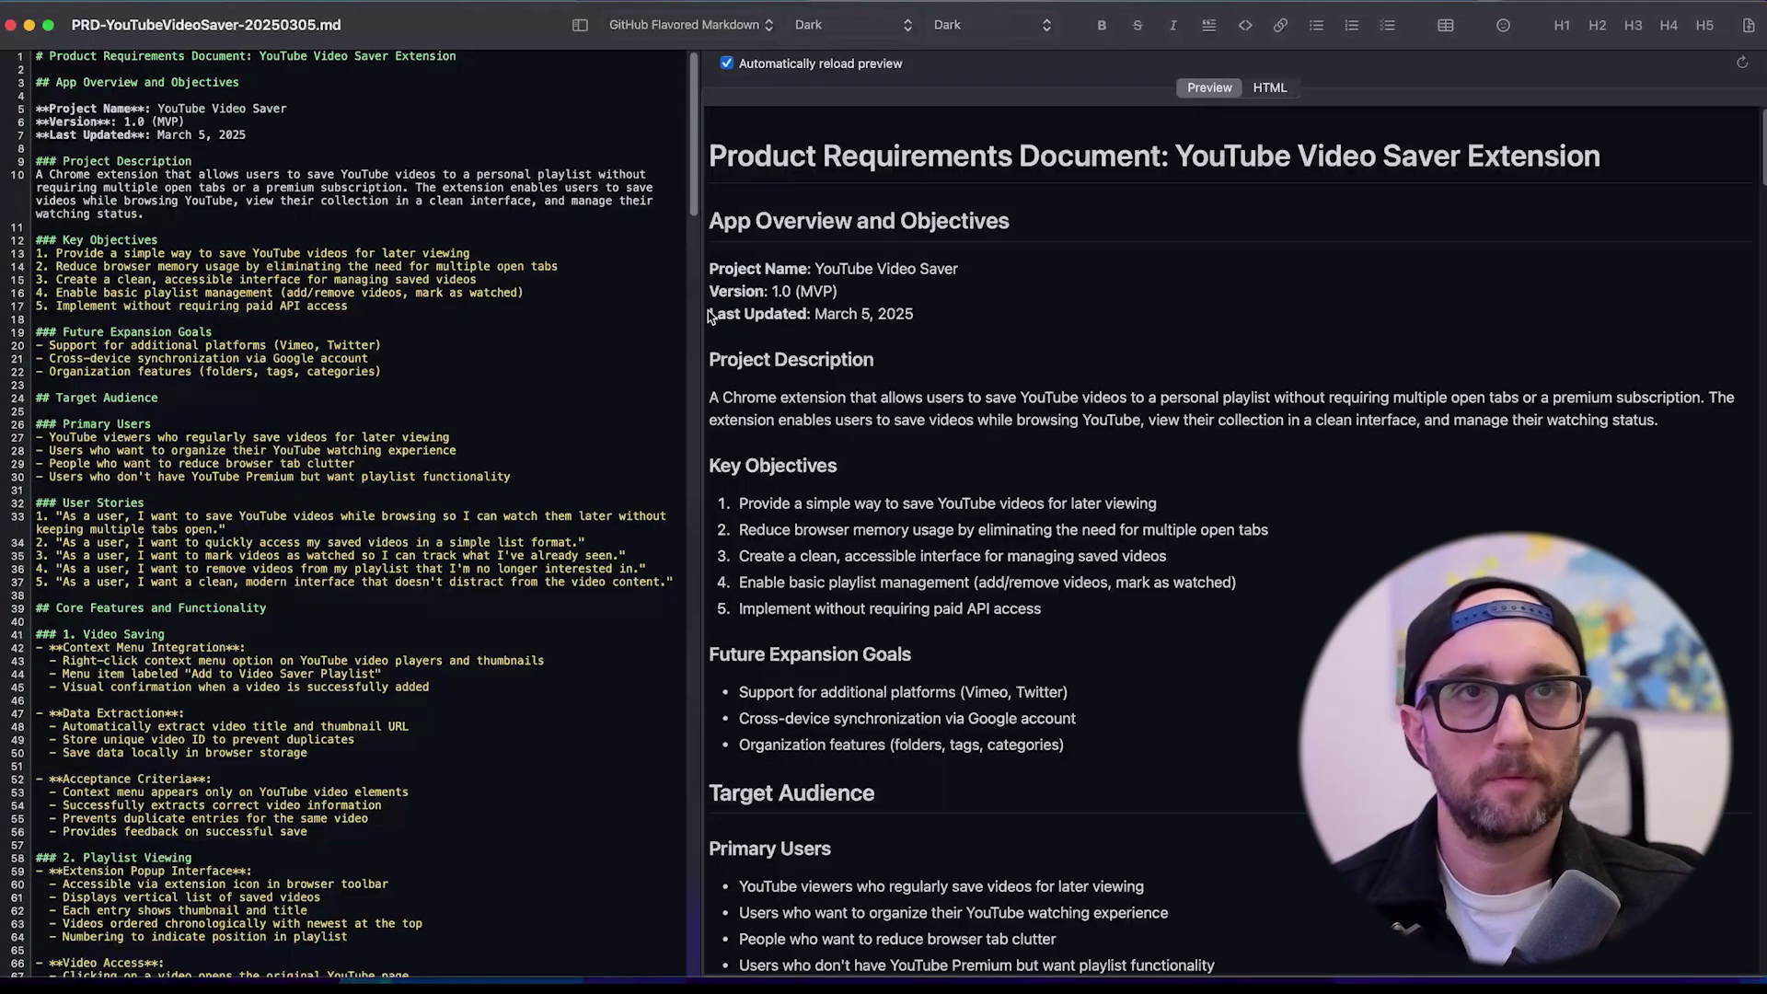
Narrow the source pane so the rendered PRD preview fills the window, then scroll to the user interface section.
drag(701, 315, 266, 285)
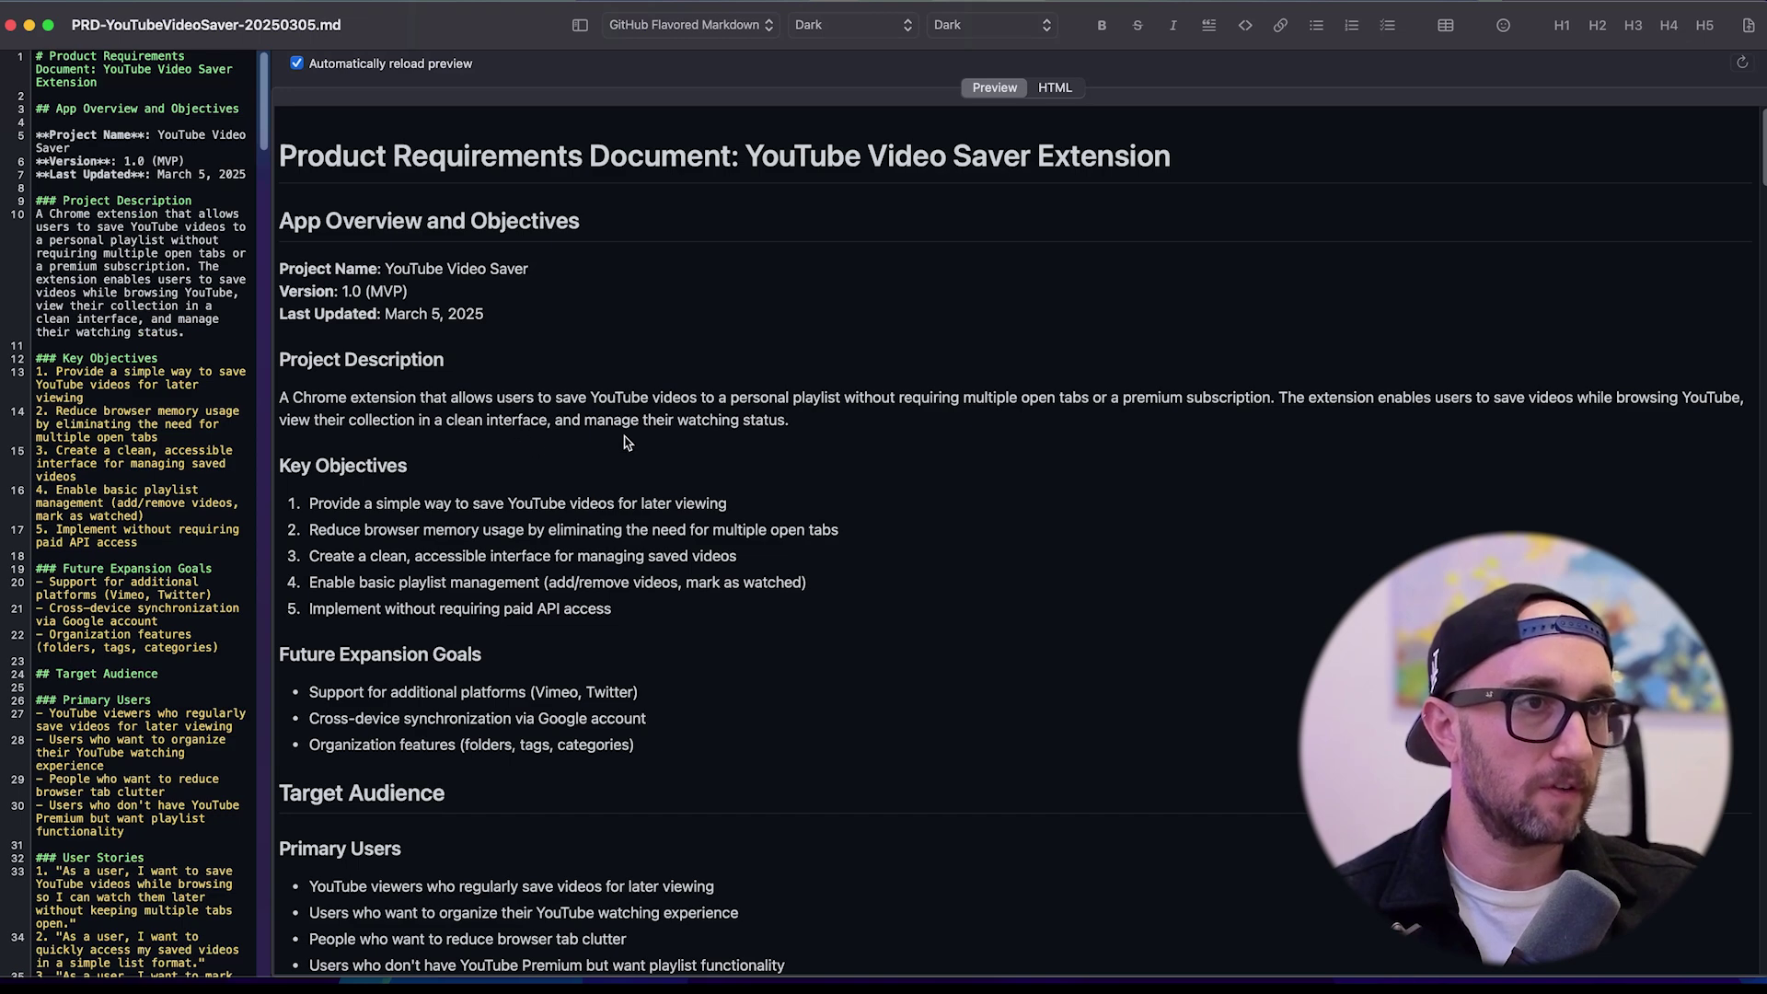
scroll(470, 412, down, 6)
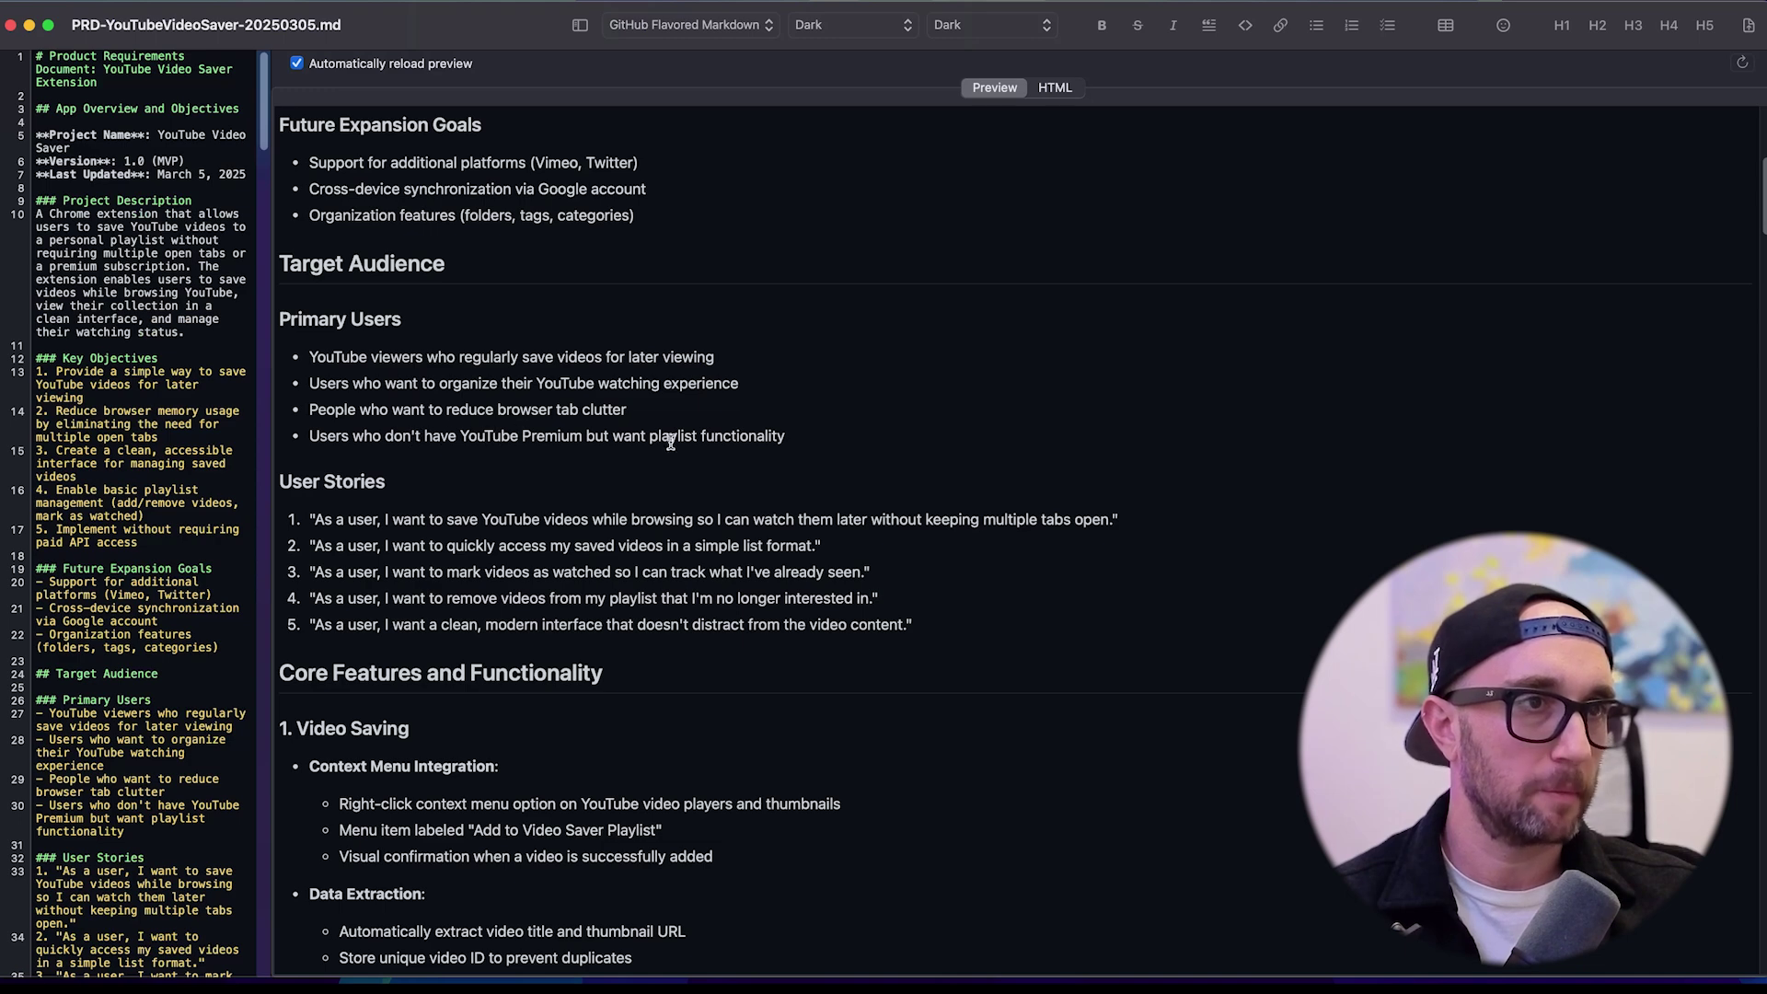
scroll(644, 461, down, 2)
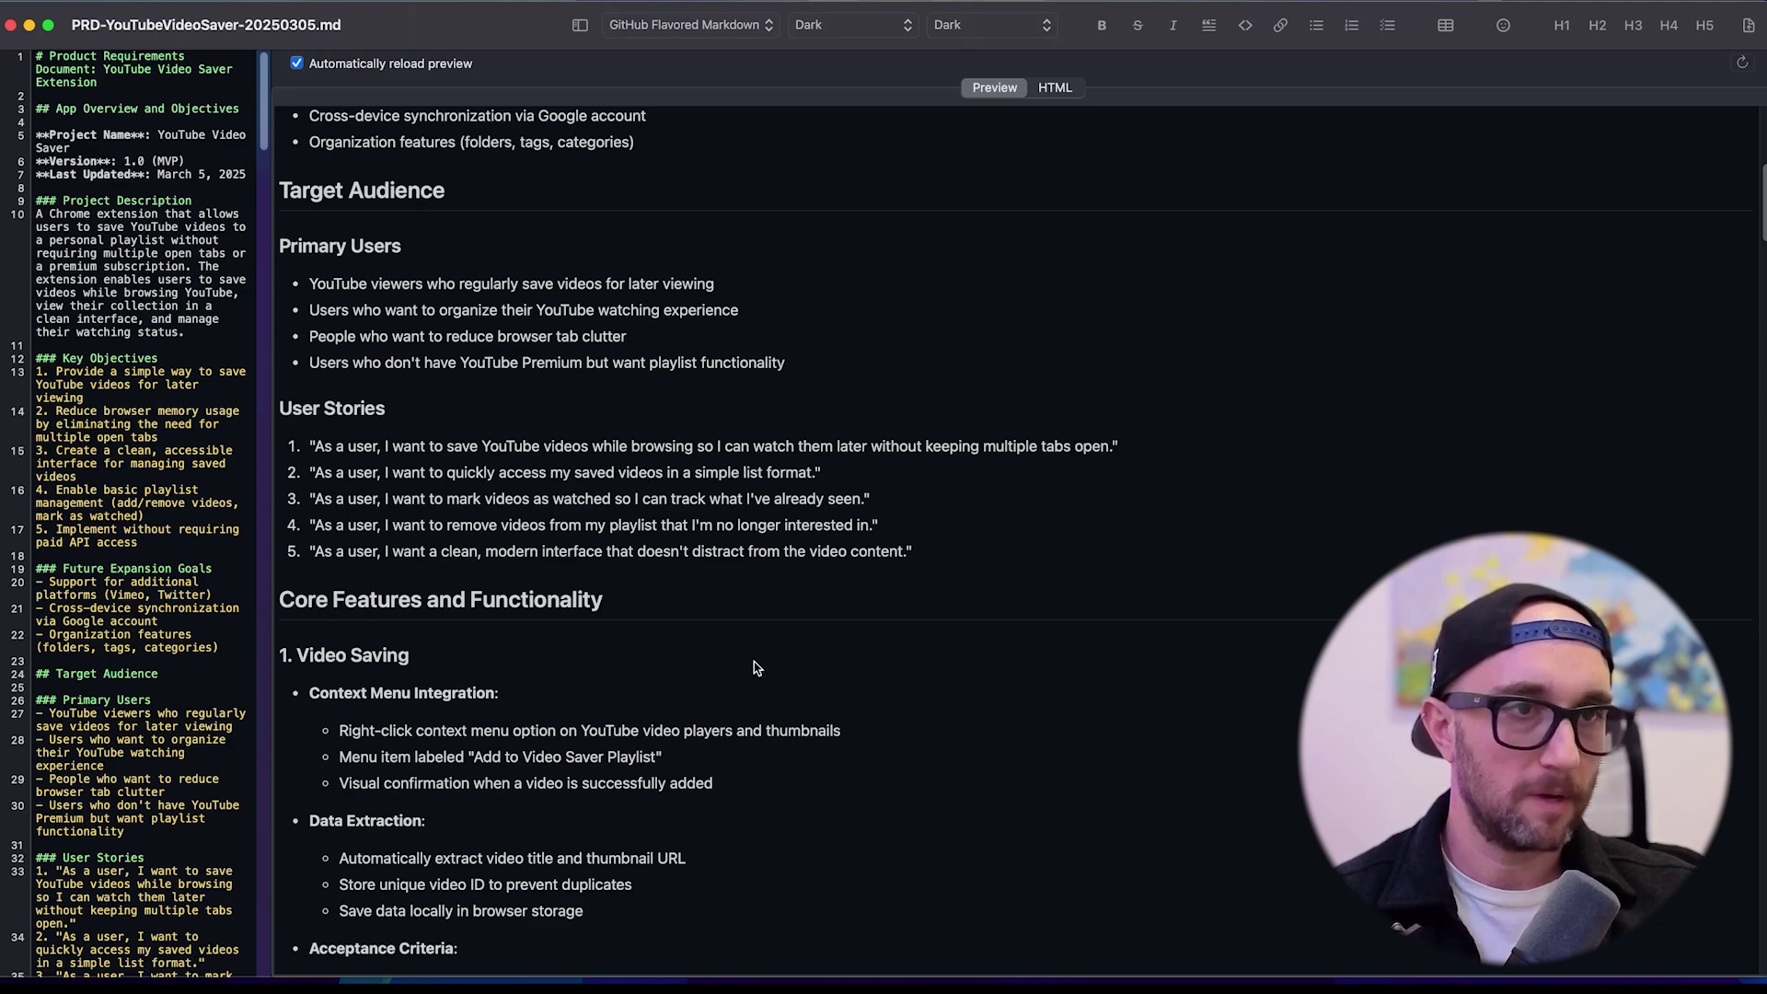
scroll(756, 667, down, 5)
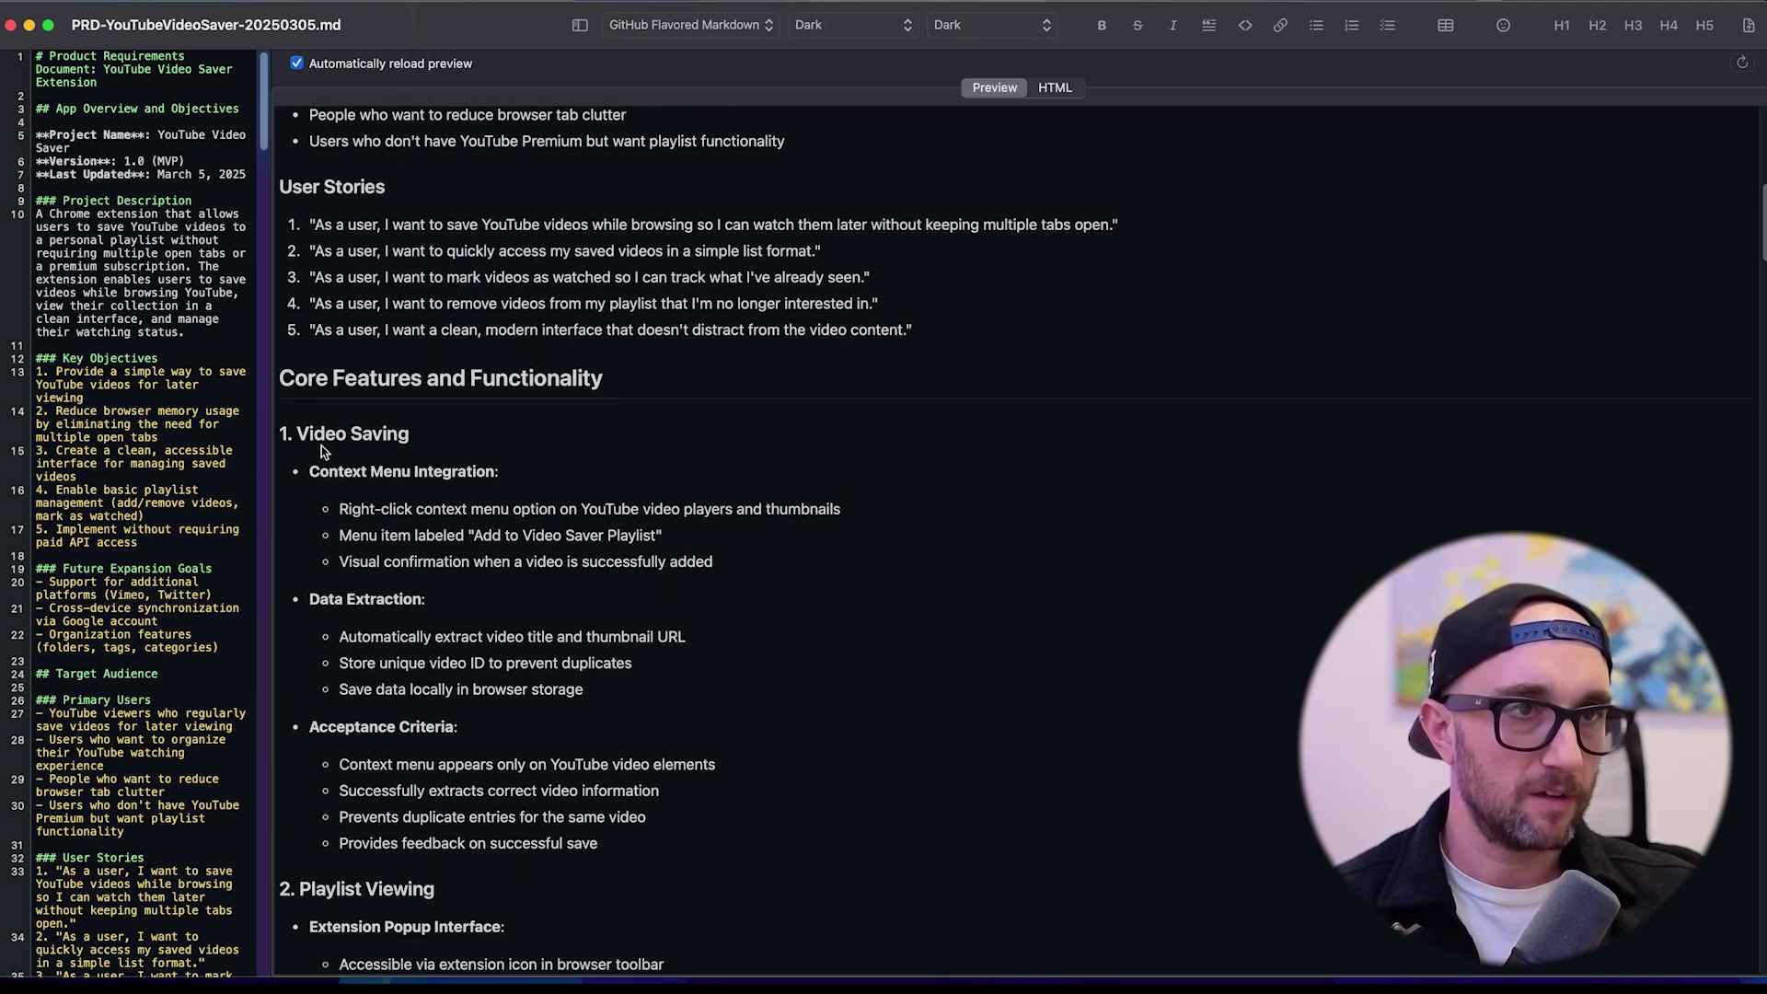
scroll(365, 785, down, 12)
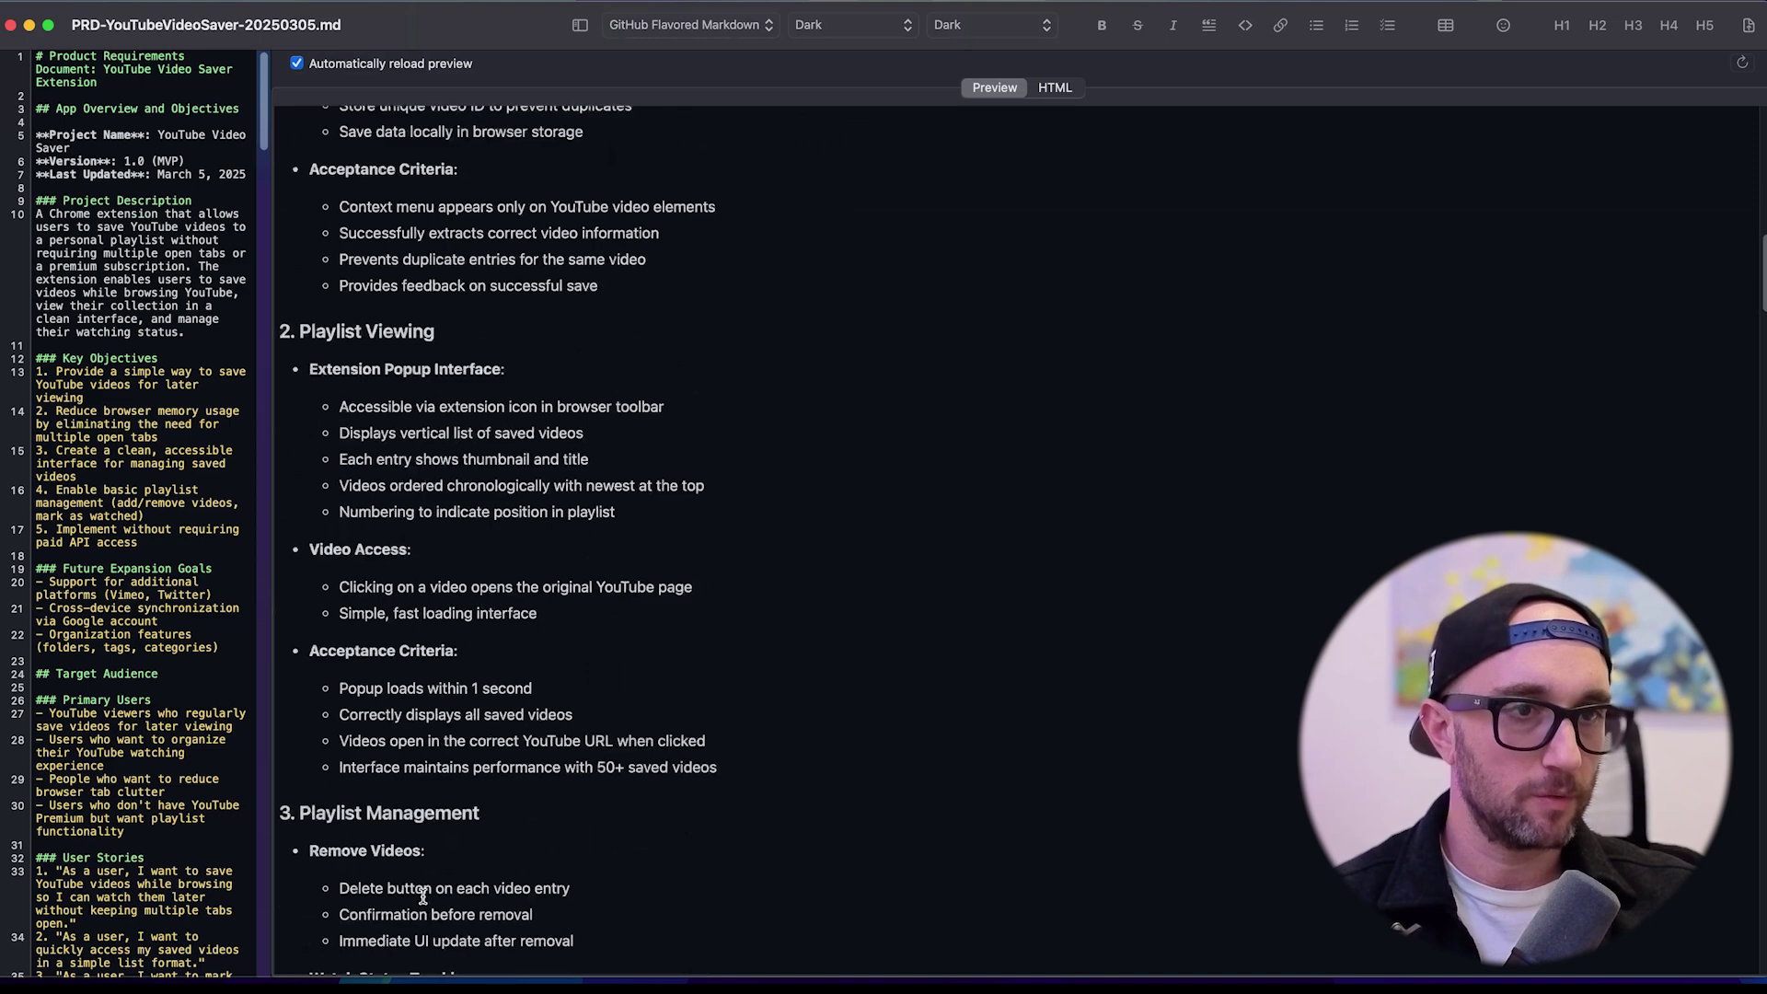
scroll(297, 780, down, 12)
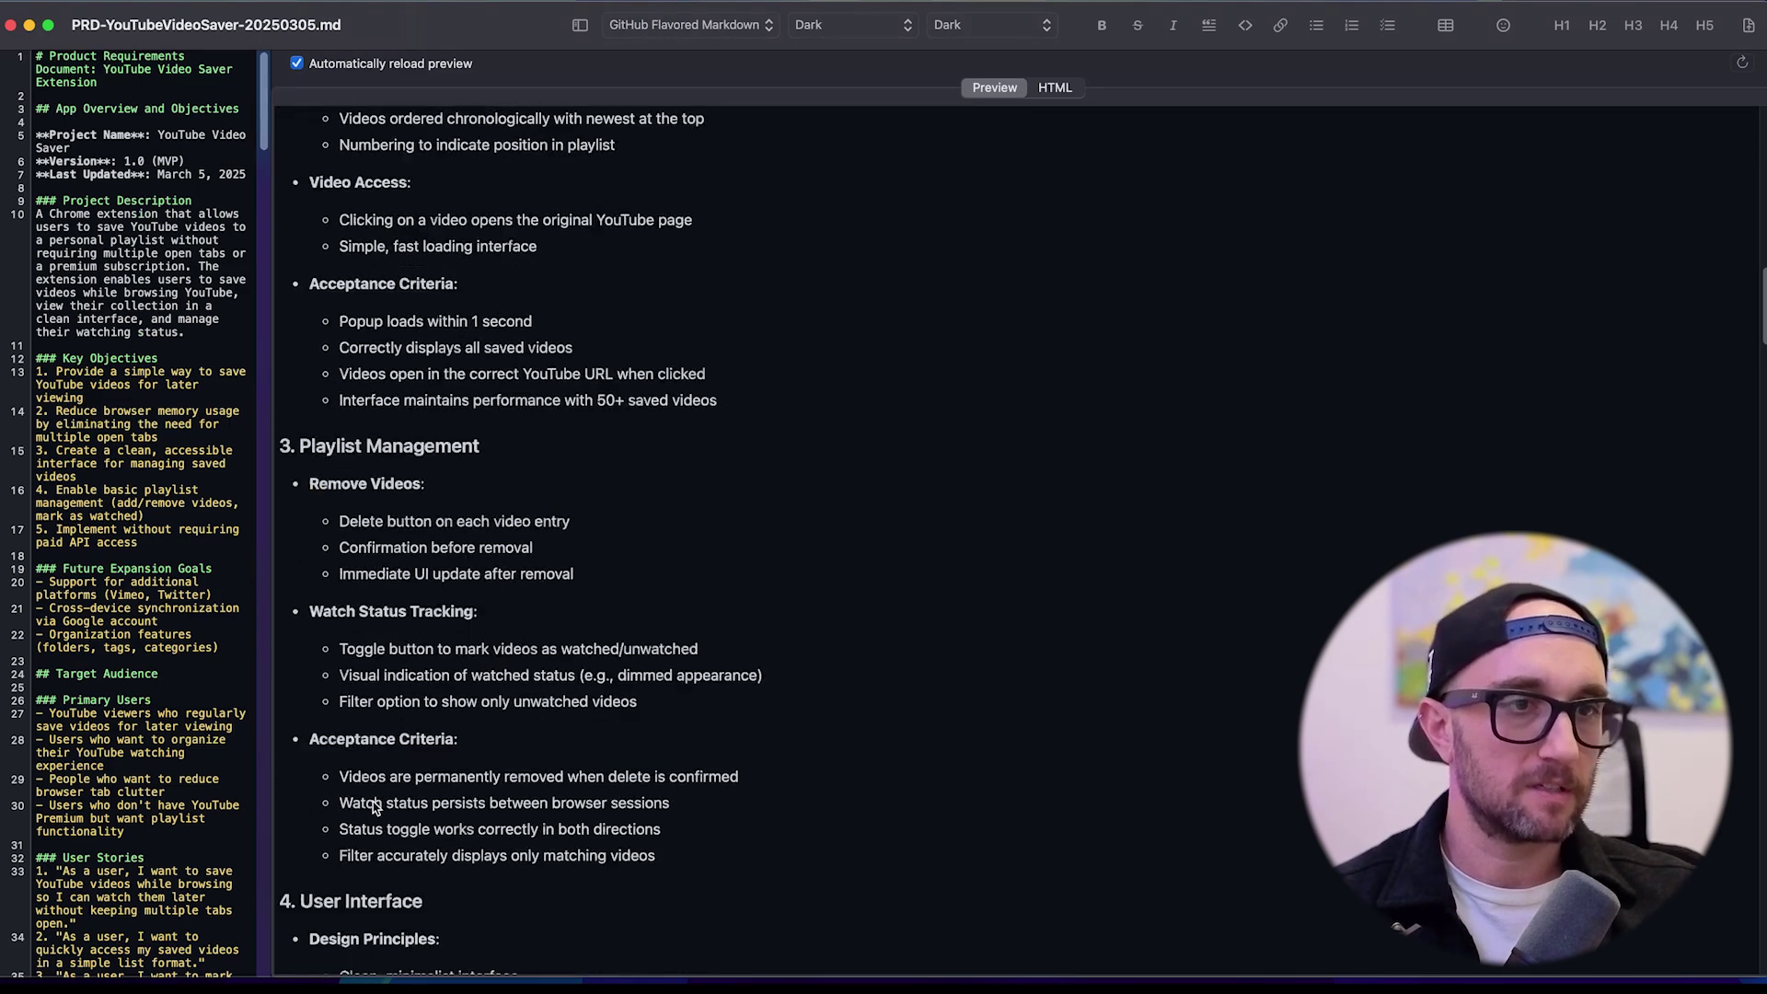
scroll(336, 804, down, 5)
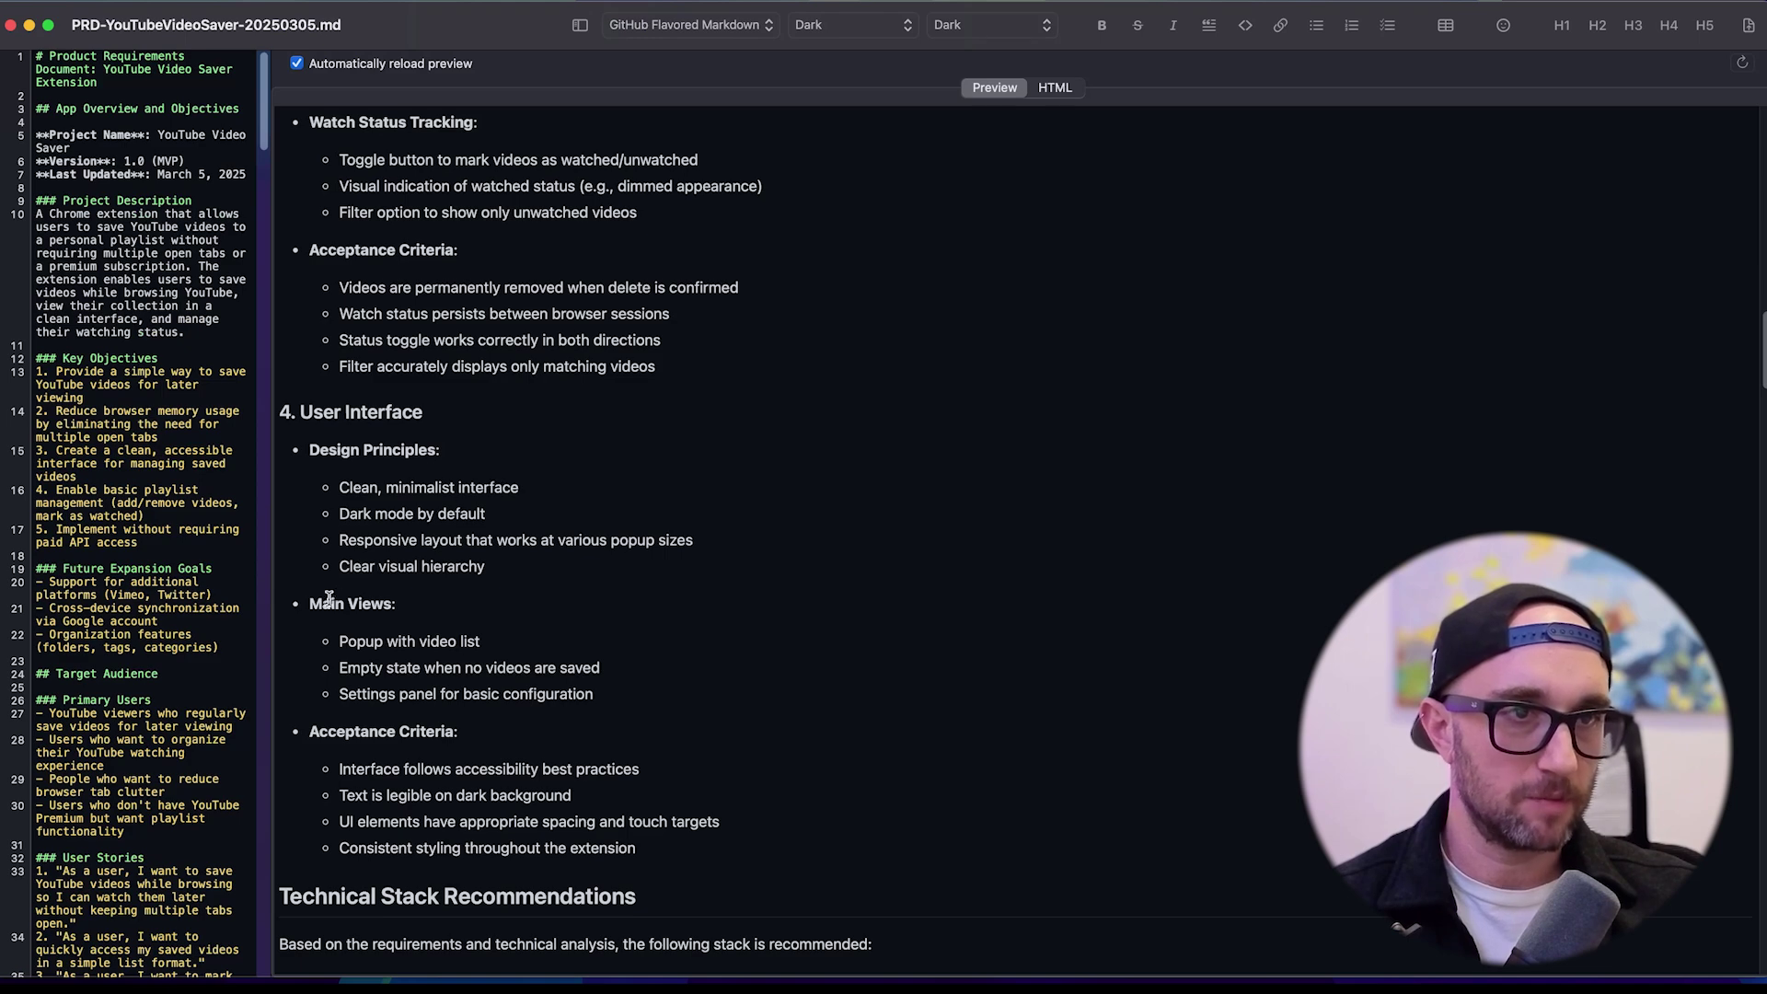
Select the Main Views text and the User Interface acceptance criteria in the preview.
drag(324, 603, 421, 599)
drag(313, 730, 615, 804)
scroll(755, 709, down, 10)
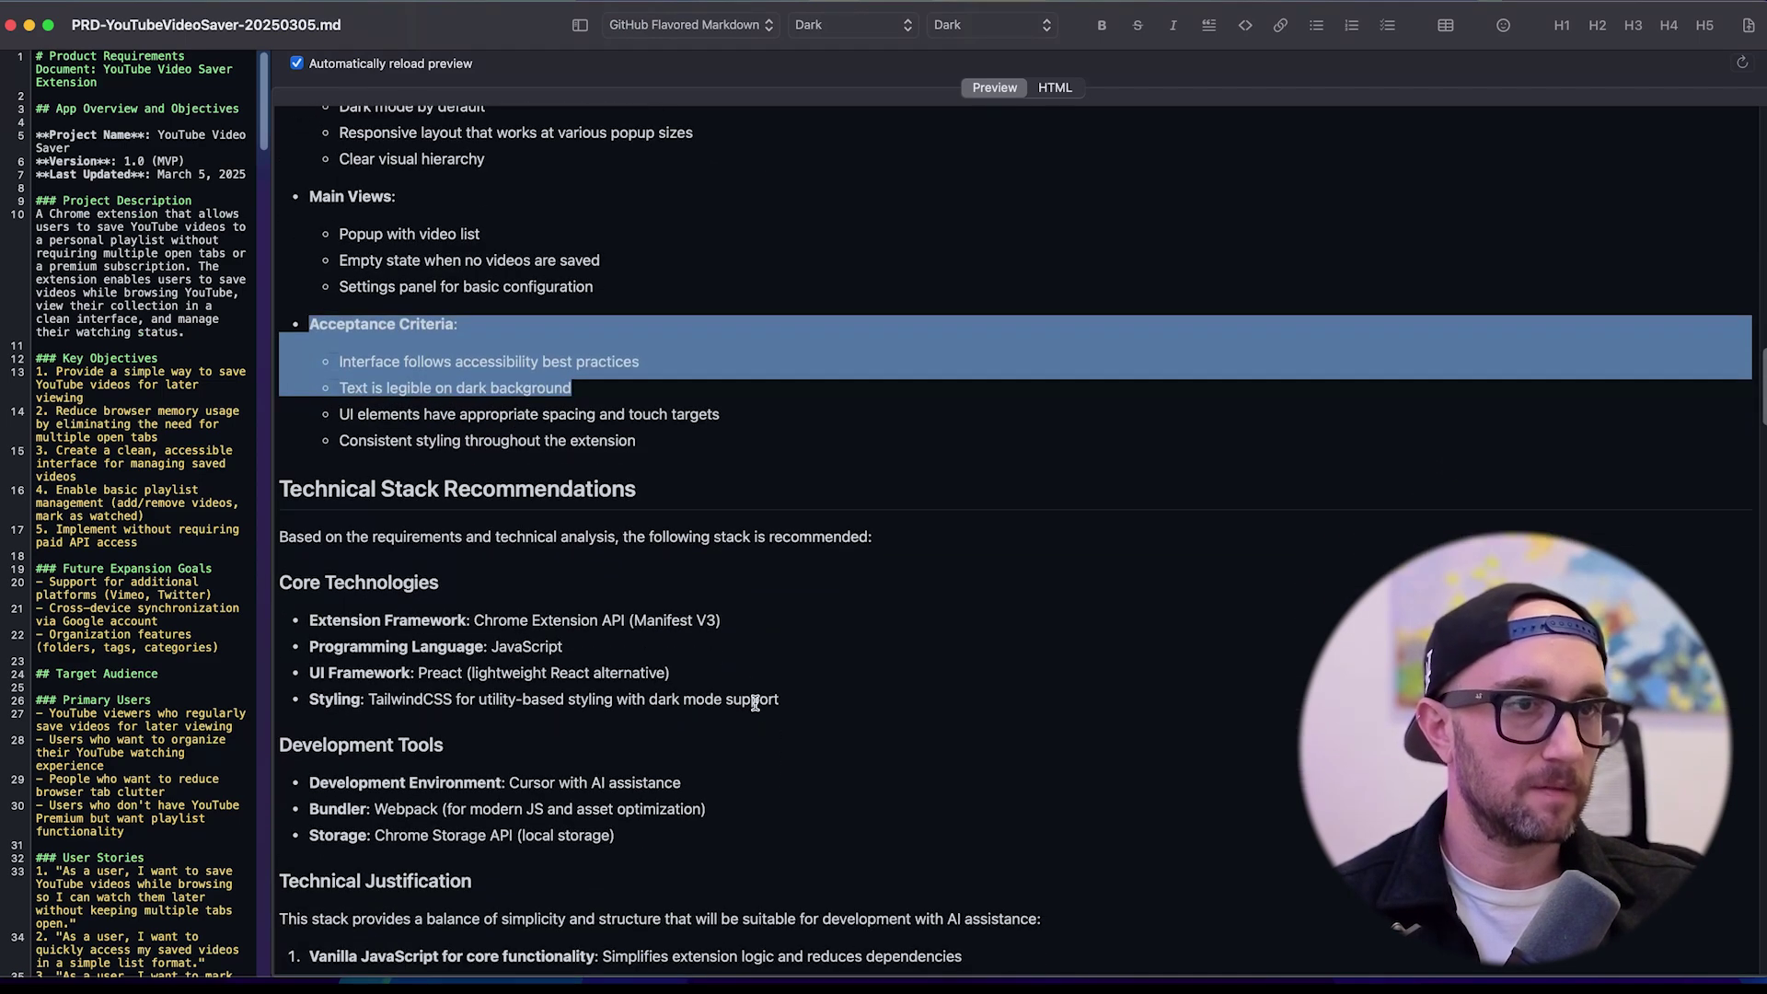
click(489, 411)
scroll(361, 443, down, 10)
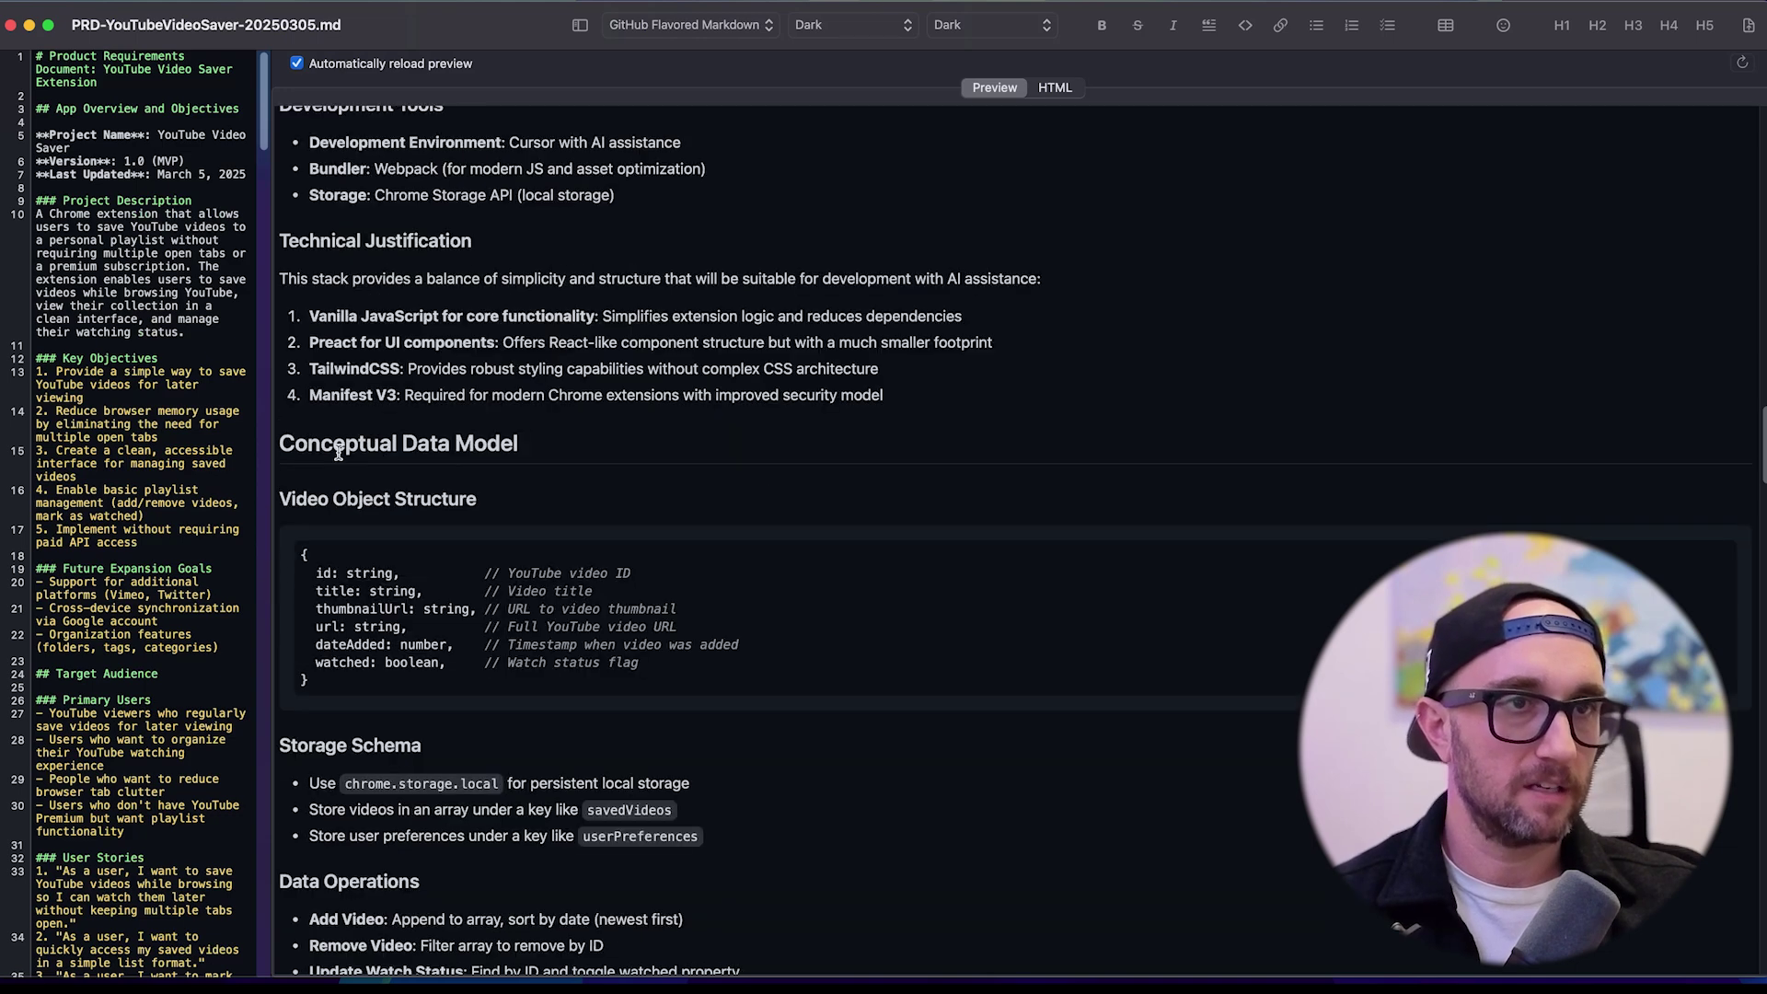
drag(303, 555, 808, 690)
scroll(888, 813, down, 3)
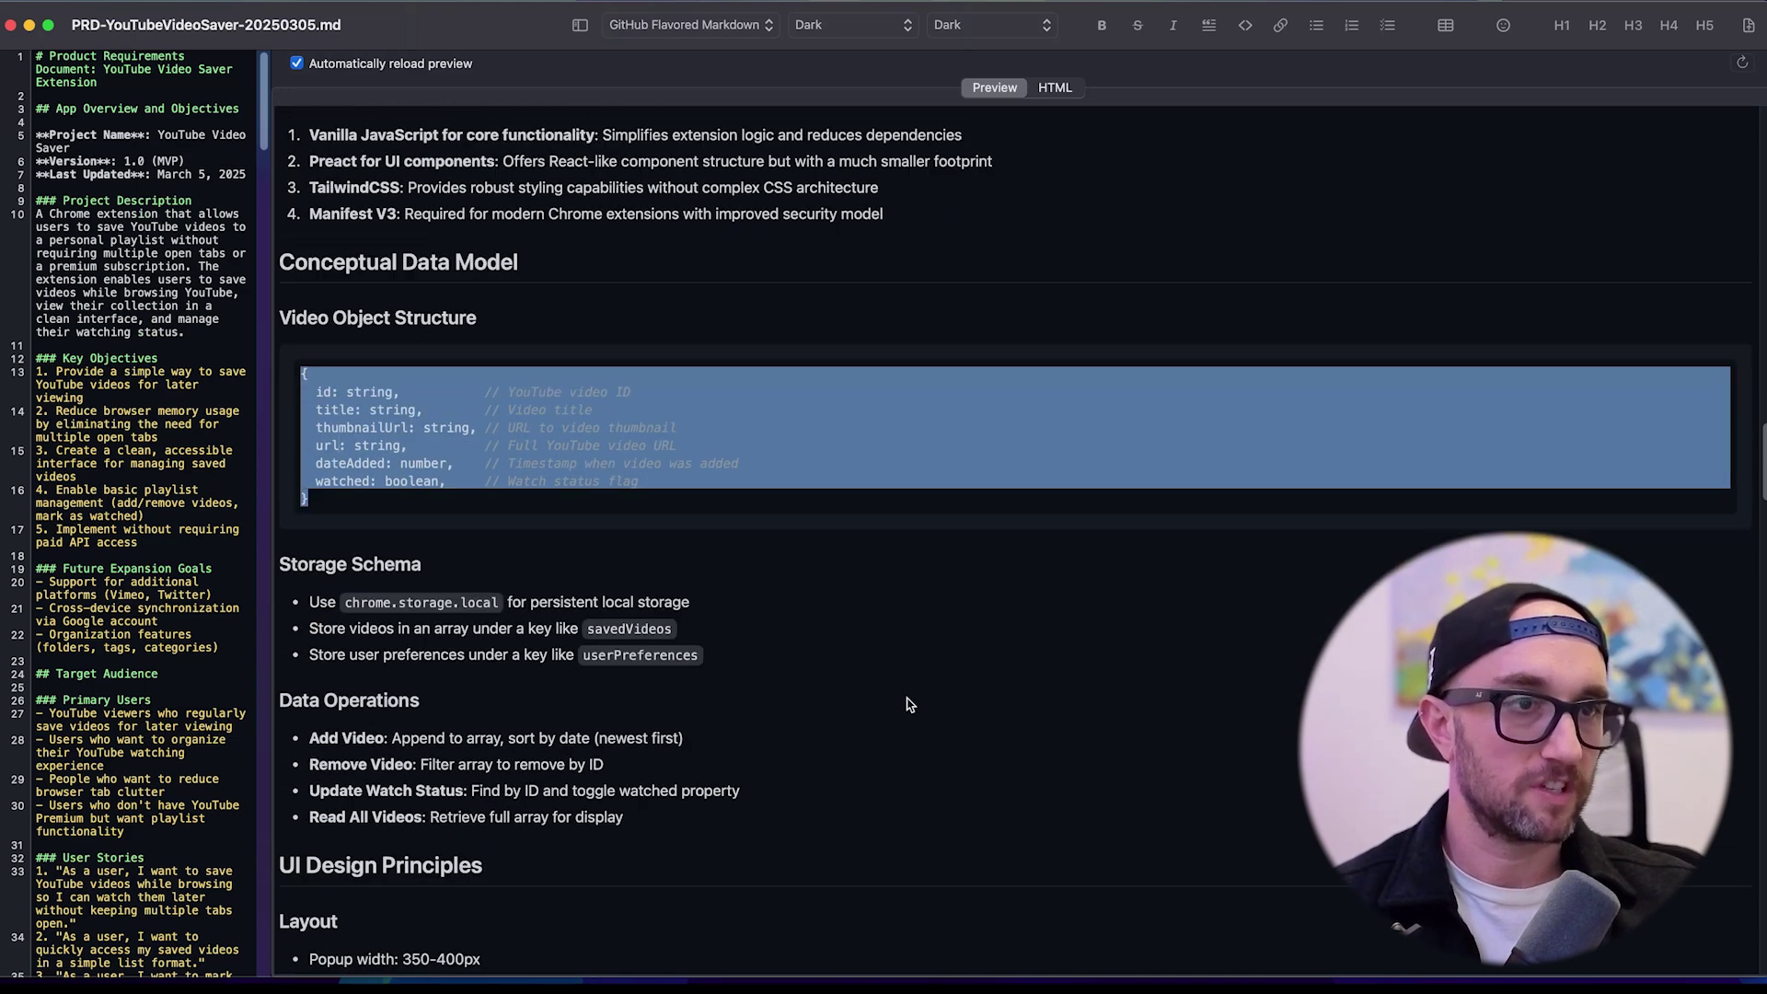
scroll(911, 704, down, 5)
scroll(781, 780, down, 4)
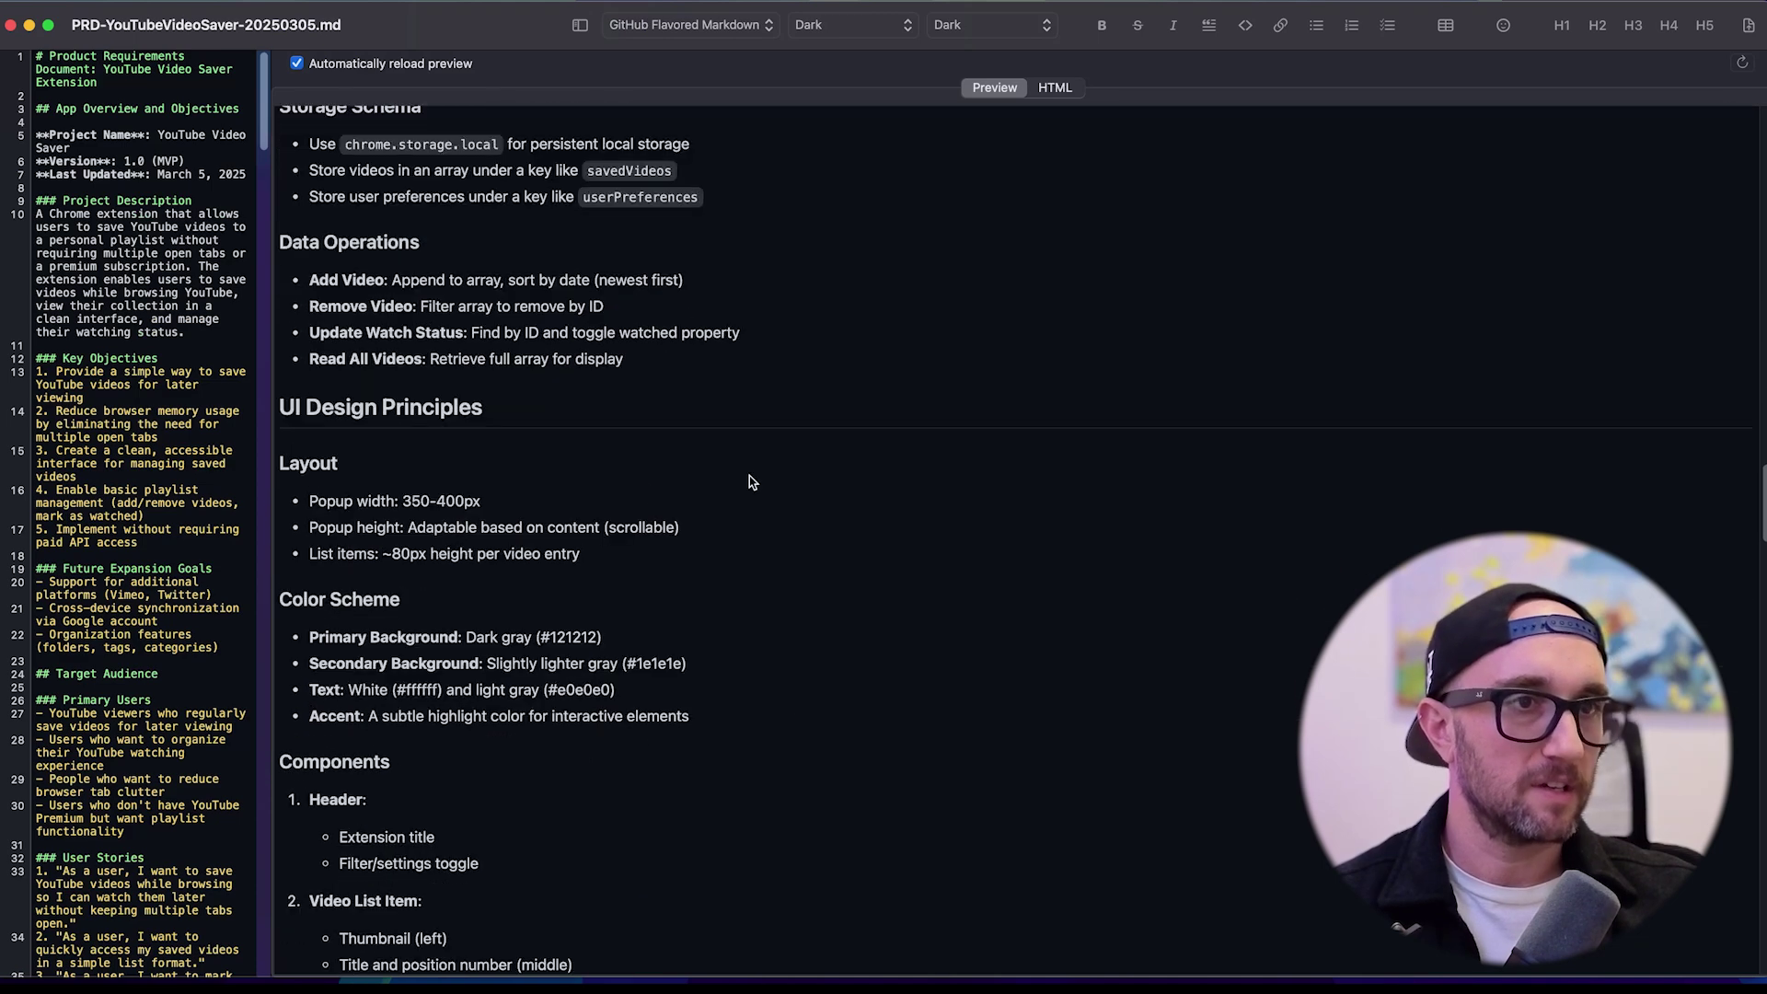
drag(313, 500, 304, 550)
scroll(760, 614, down, 2)
scroll(584, 619, down, 12)
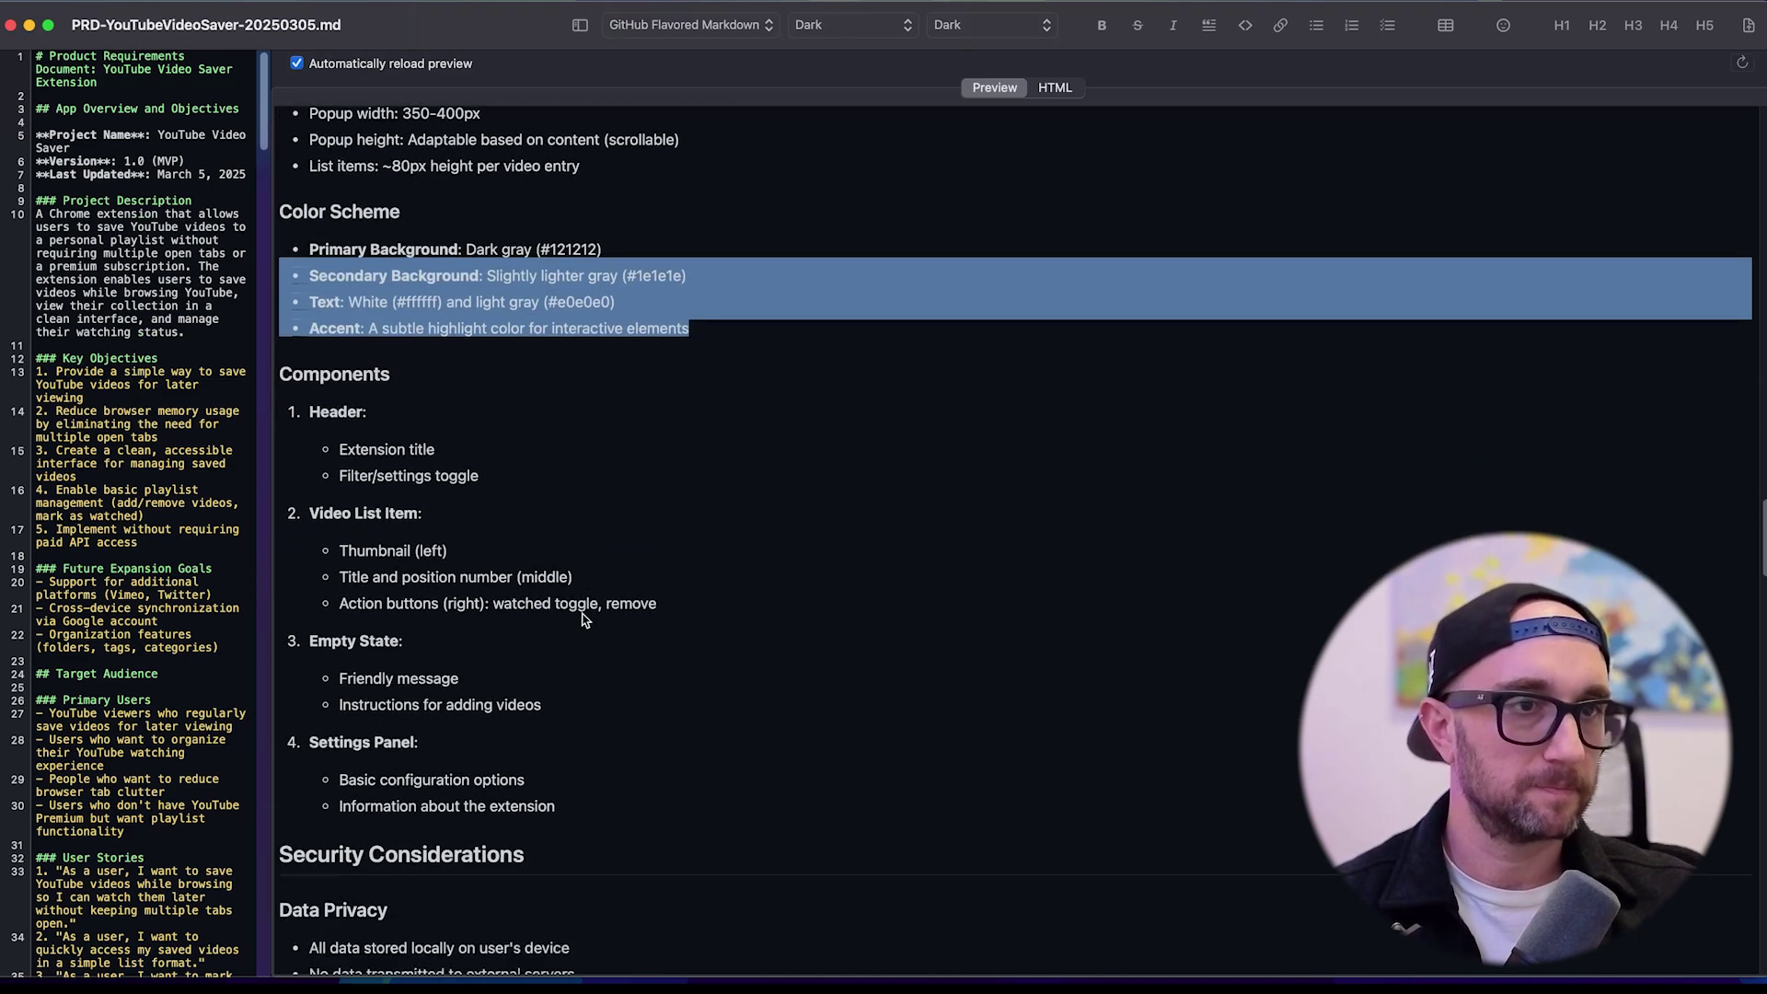
scroll(412, 560, down, 12)
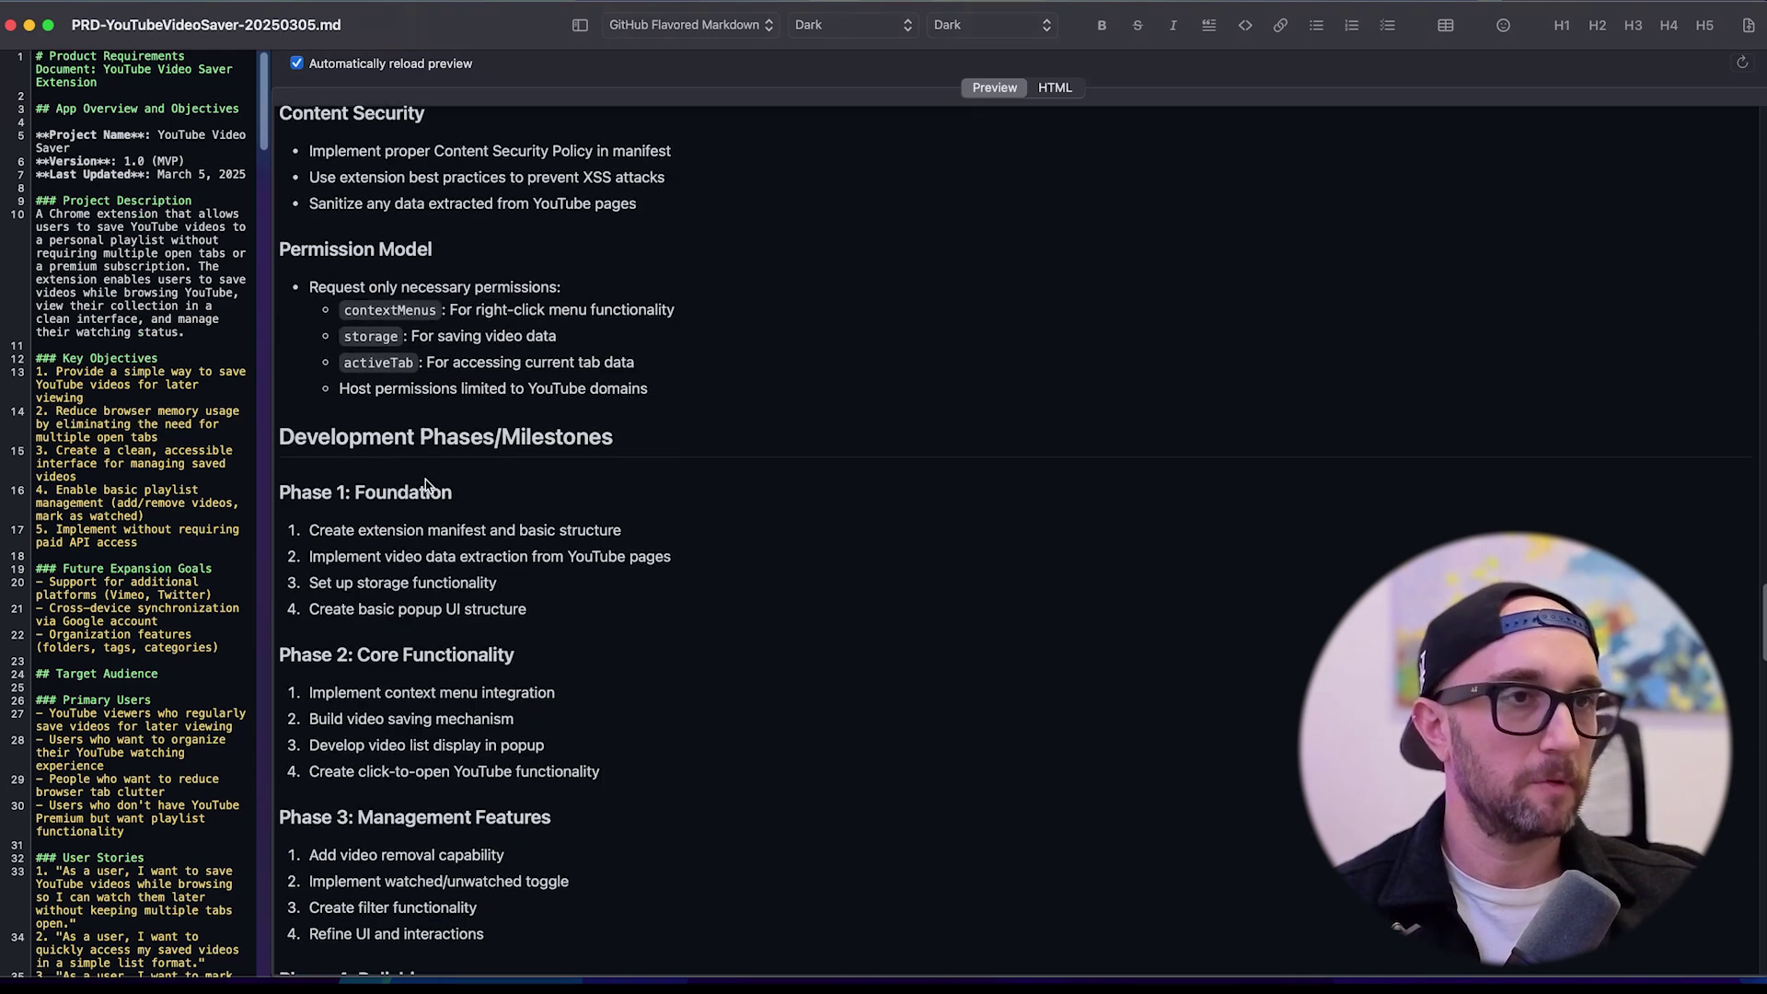
scroll(426, 479, down, 1)
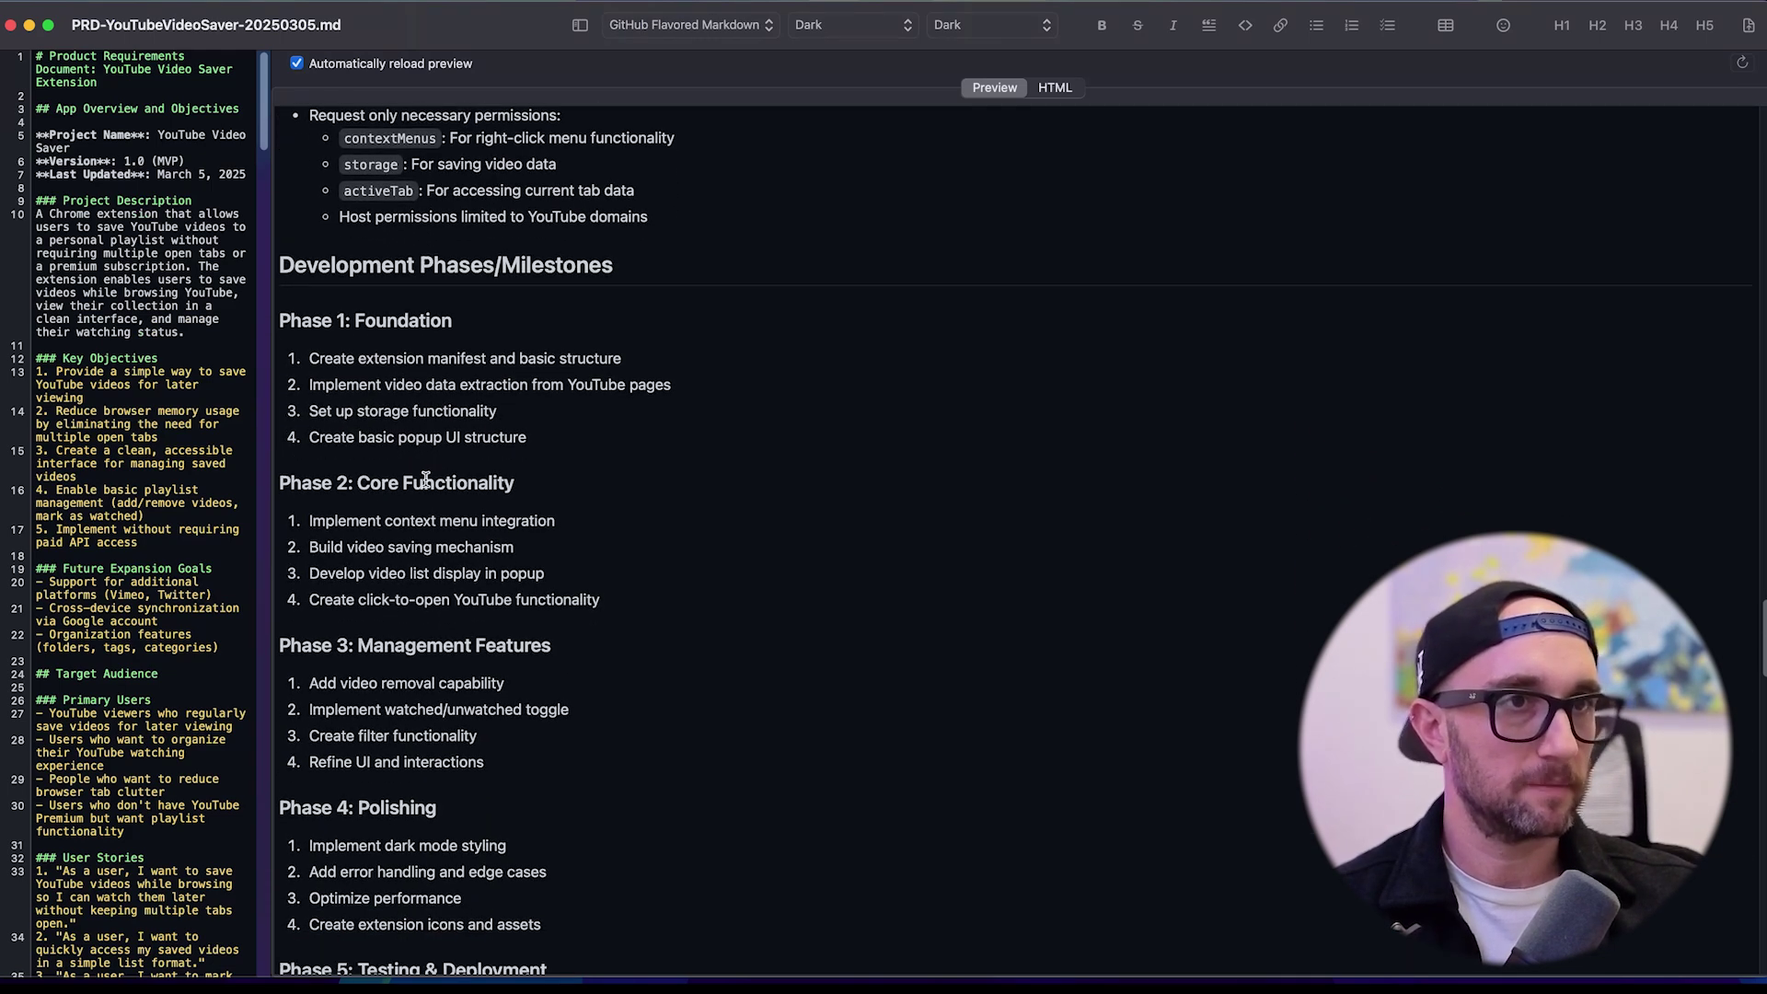
scroll(426, 479, down, 1)
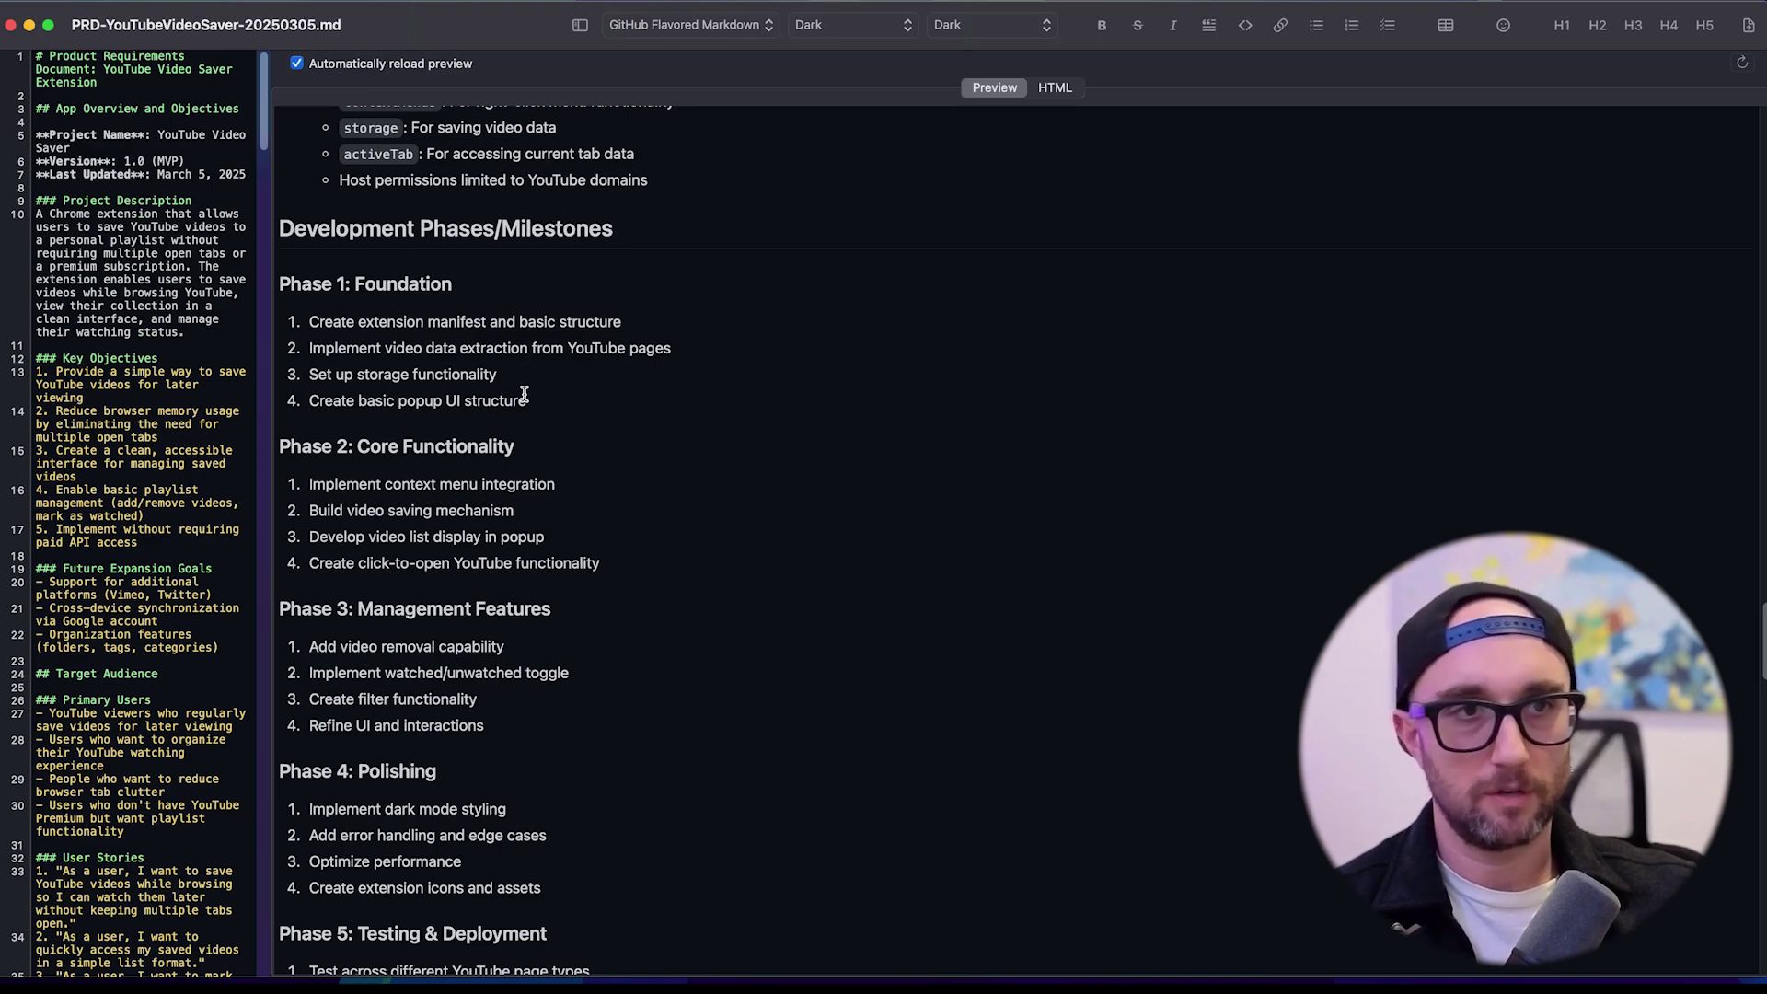
scroll(524, 395, down, 5)
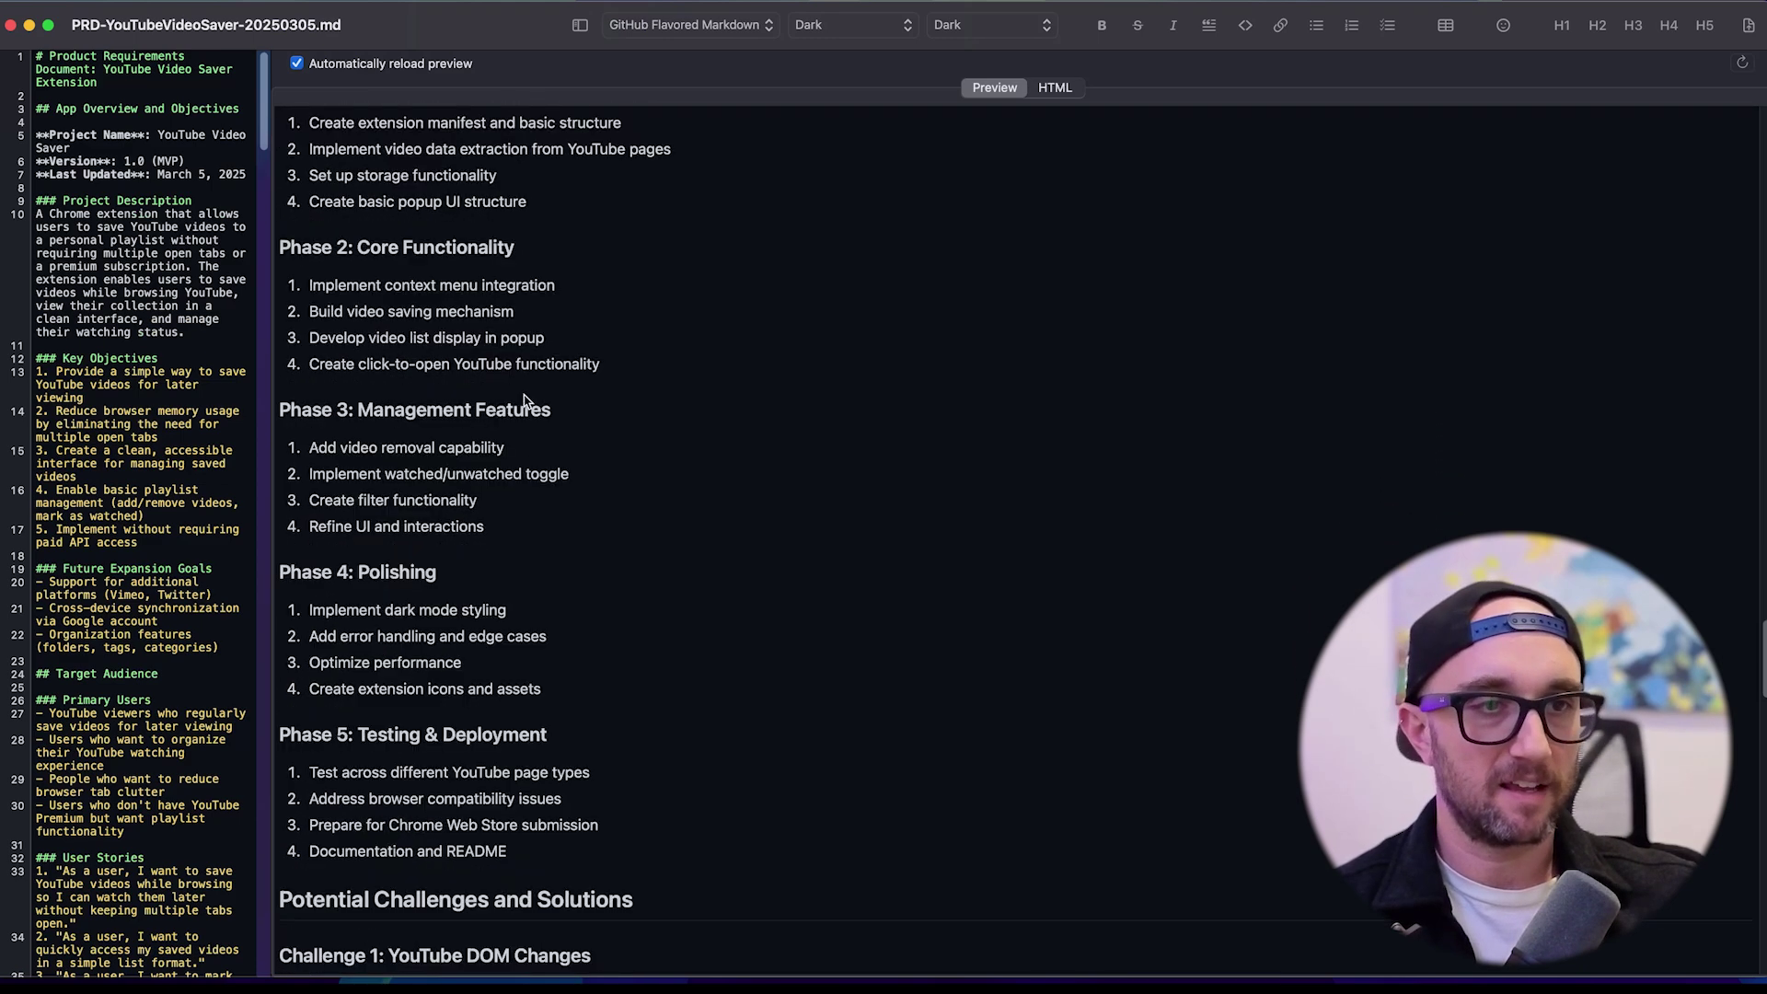
scroll(524, 402, down, 4)
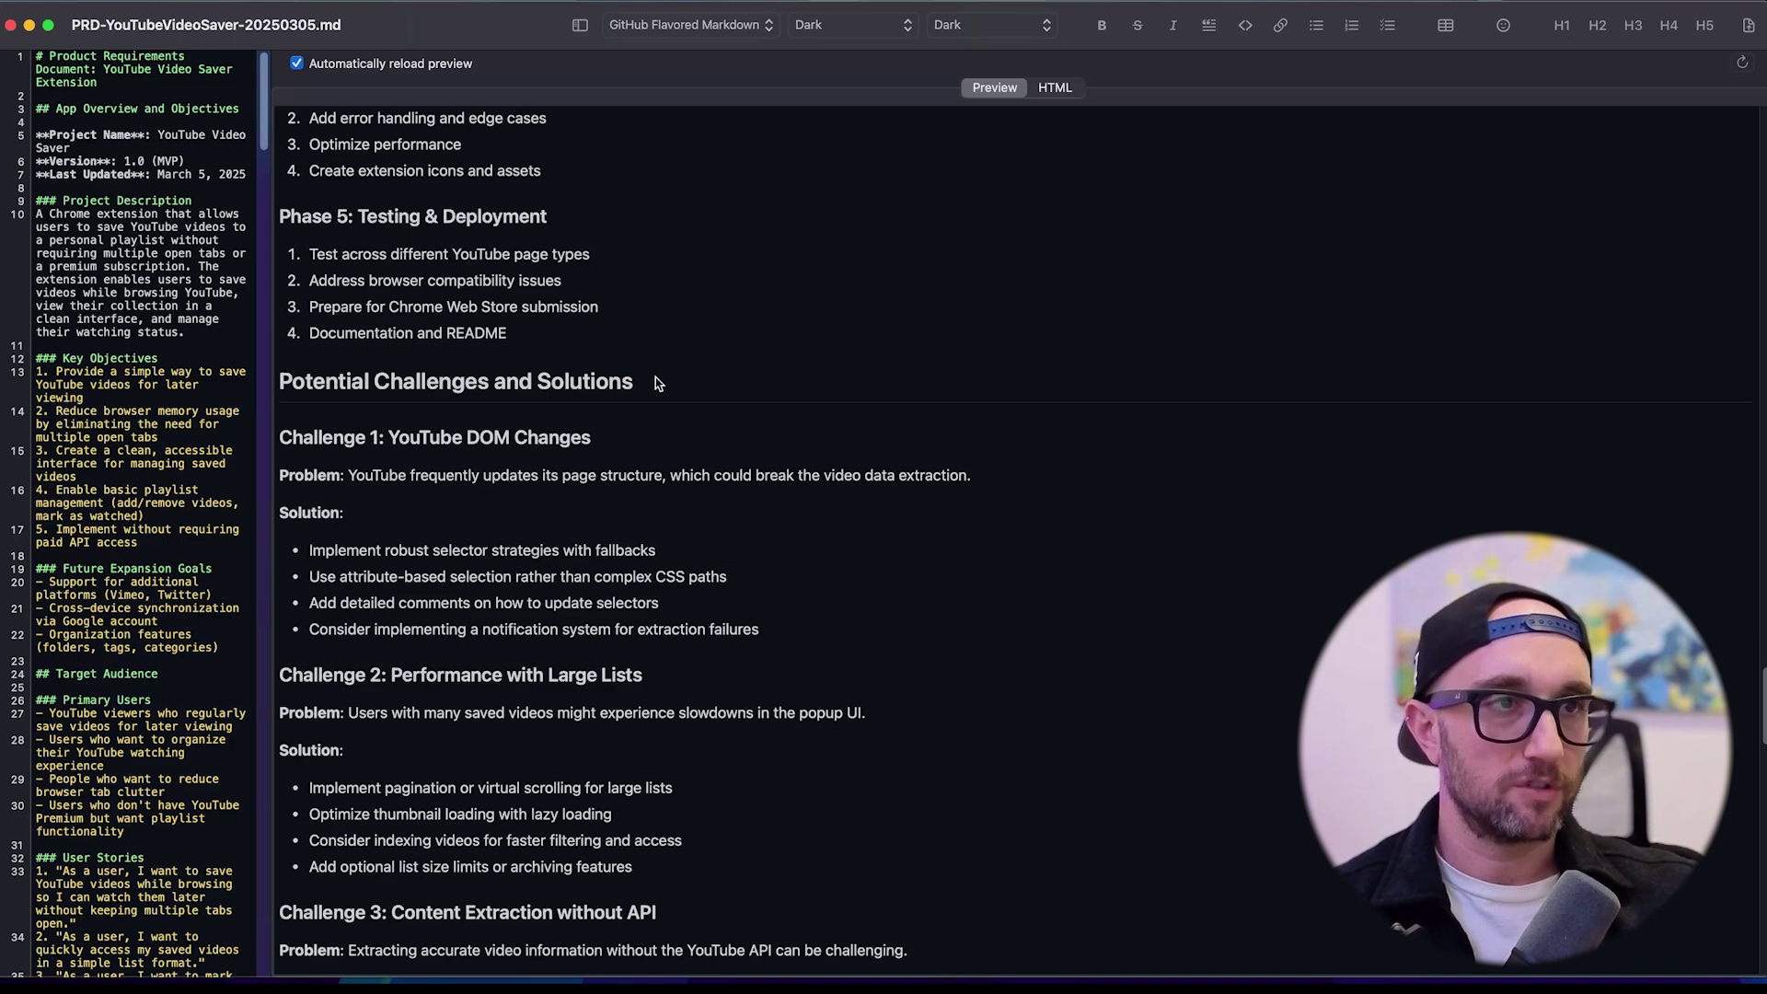
scroll(398, 476, down, 8)
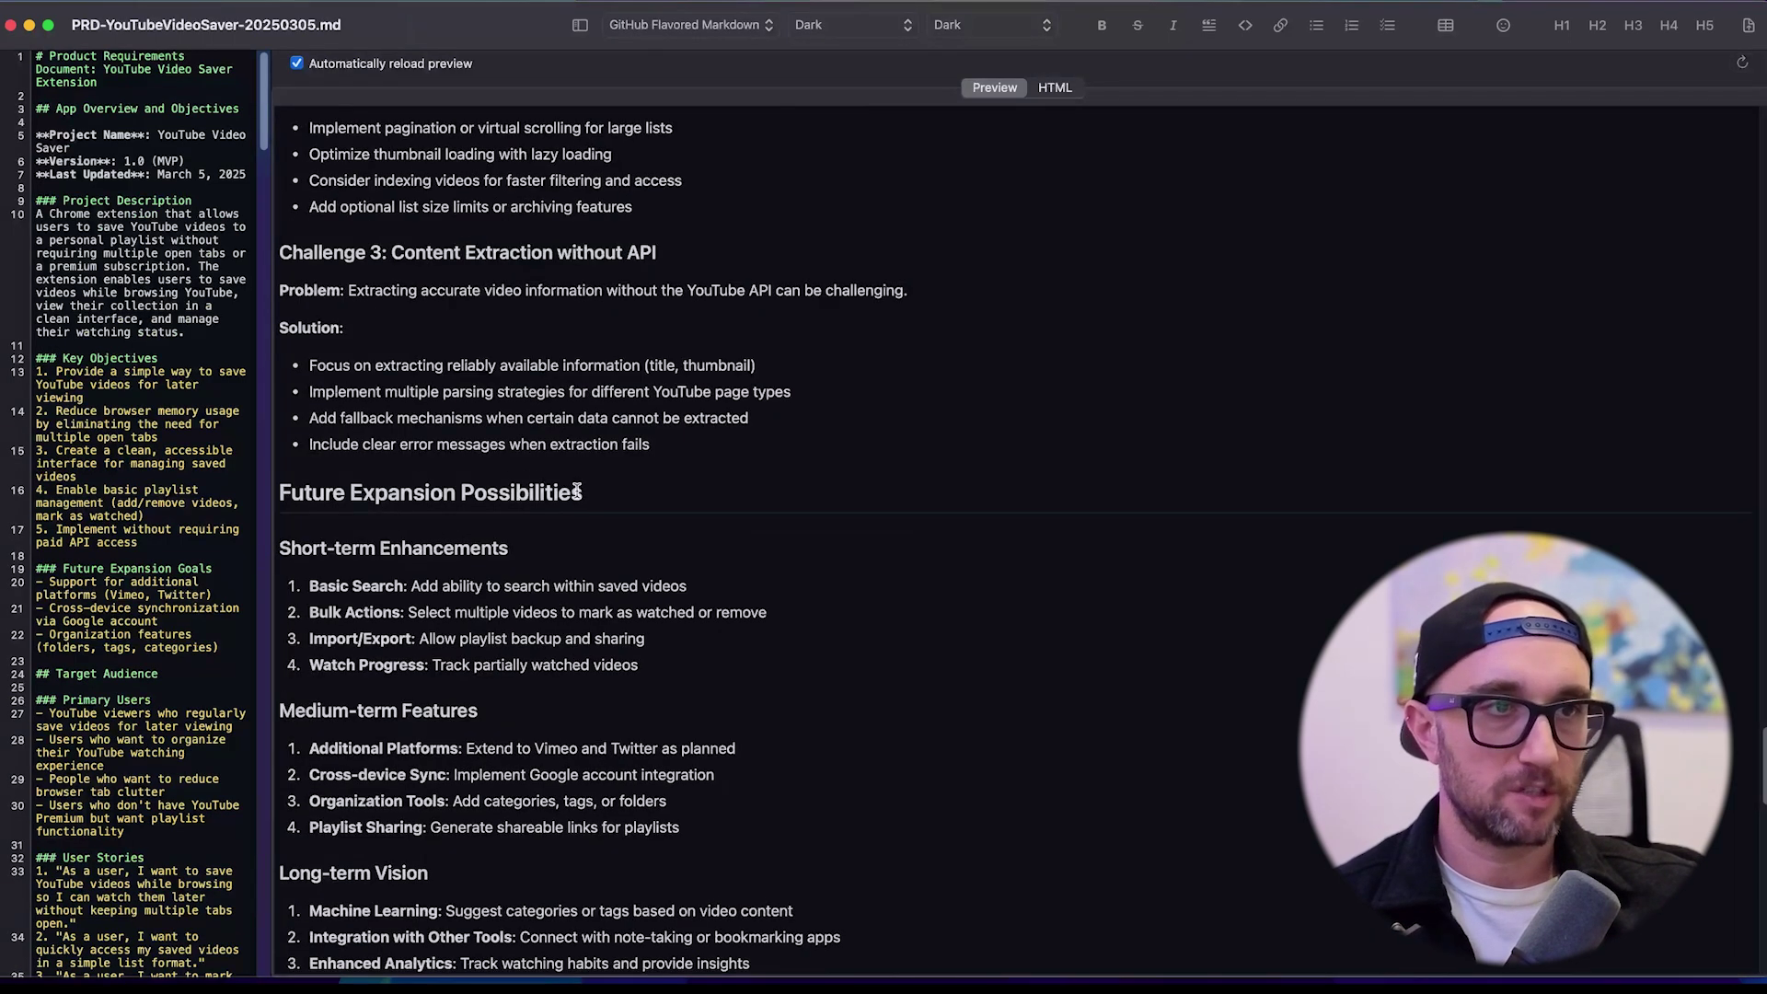
scroll(580, 494, down, 2)
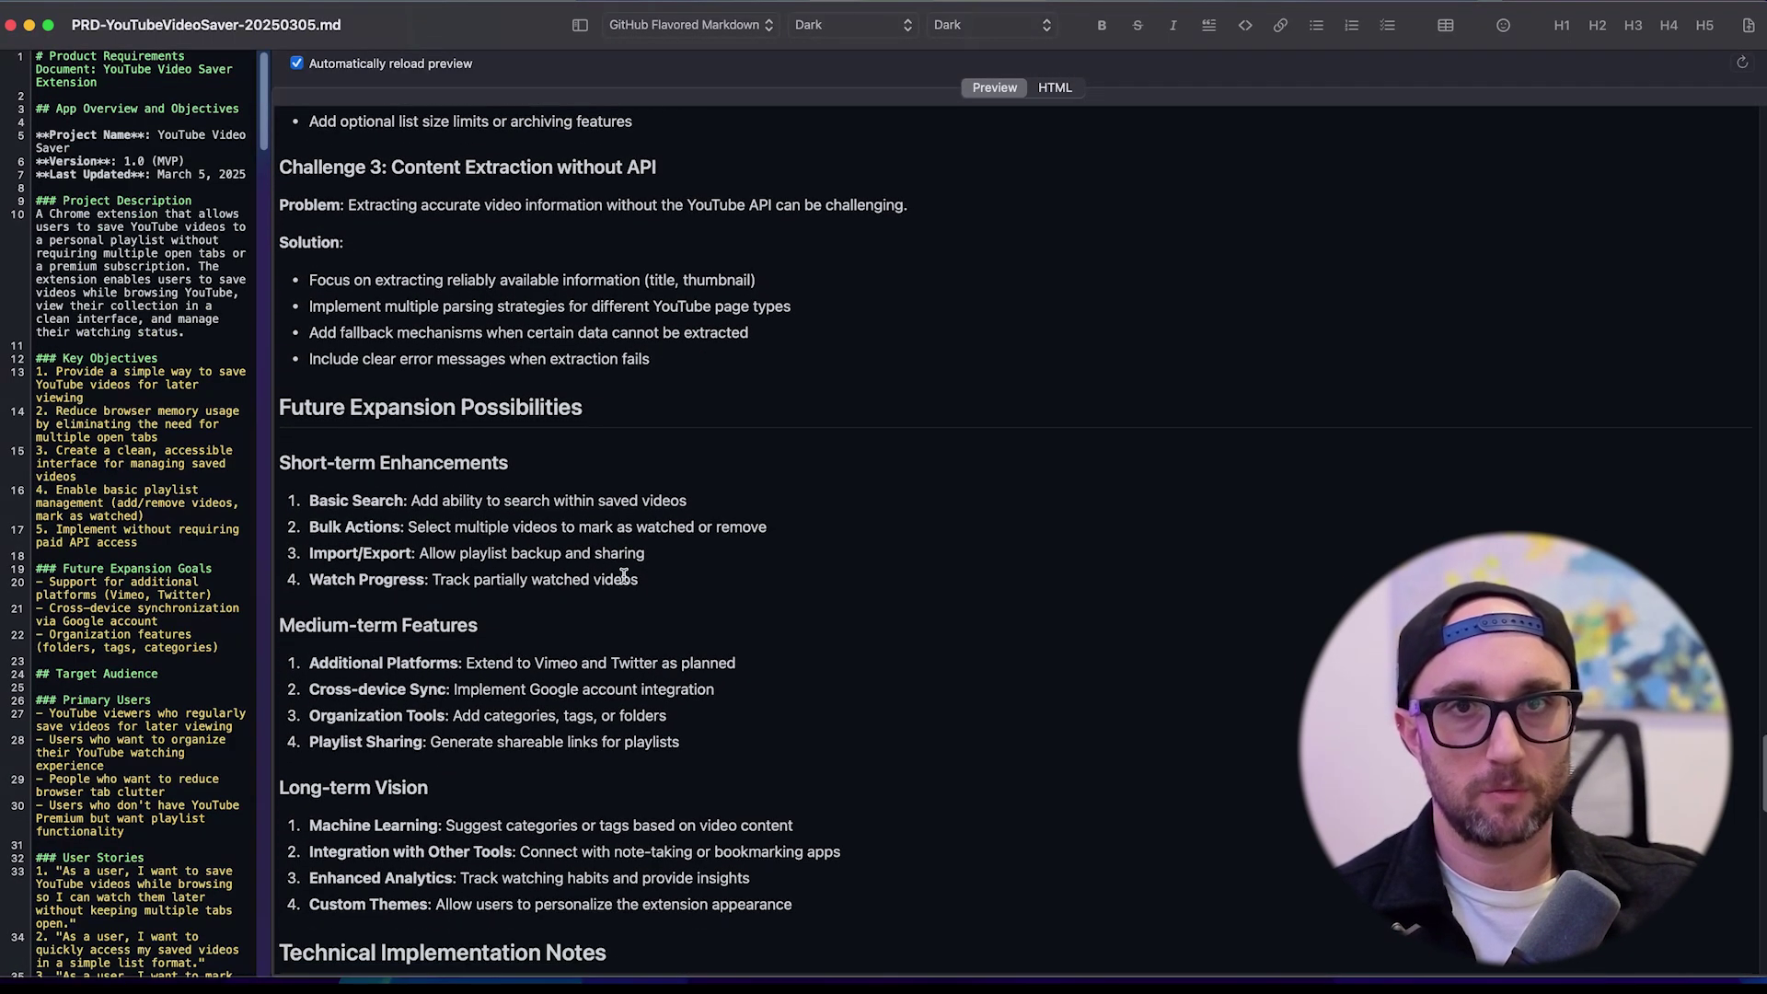
scroll(623, 575, down, 5)
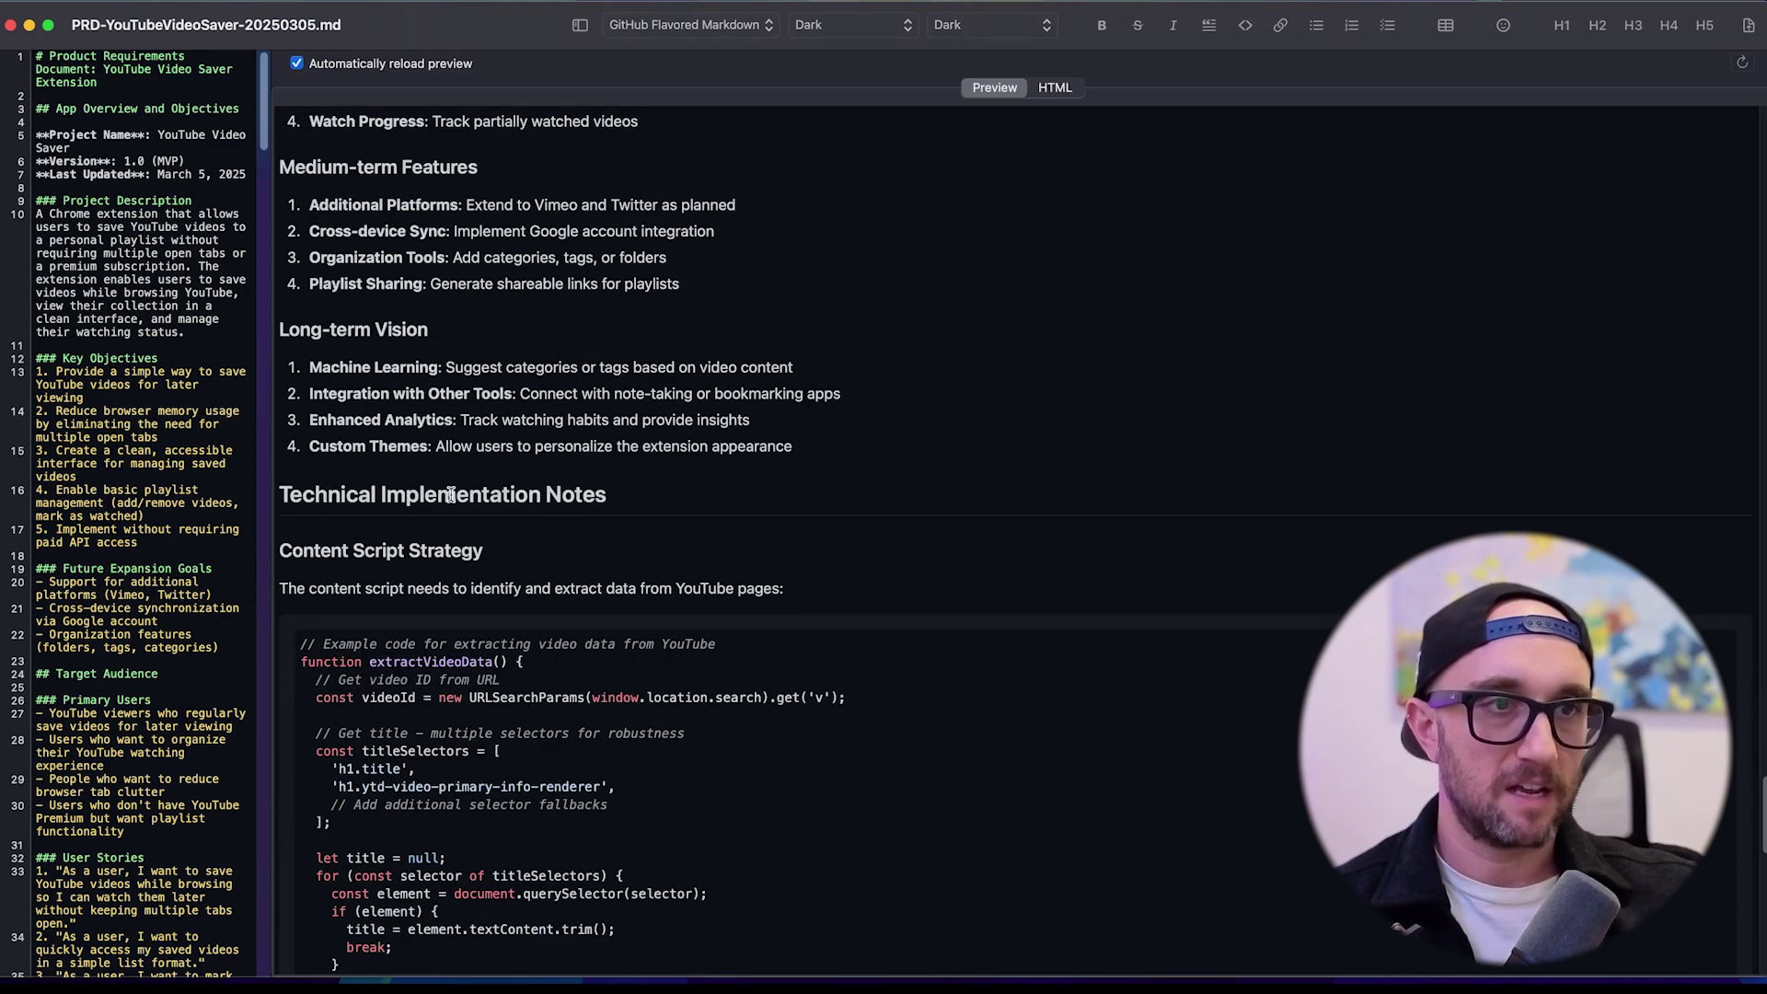
scroll(642, 517, down, 15)
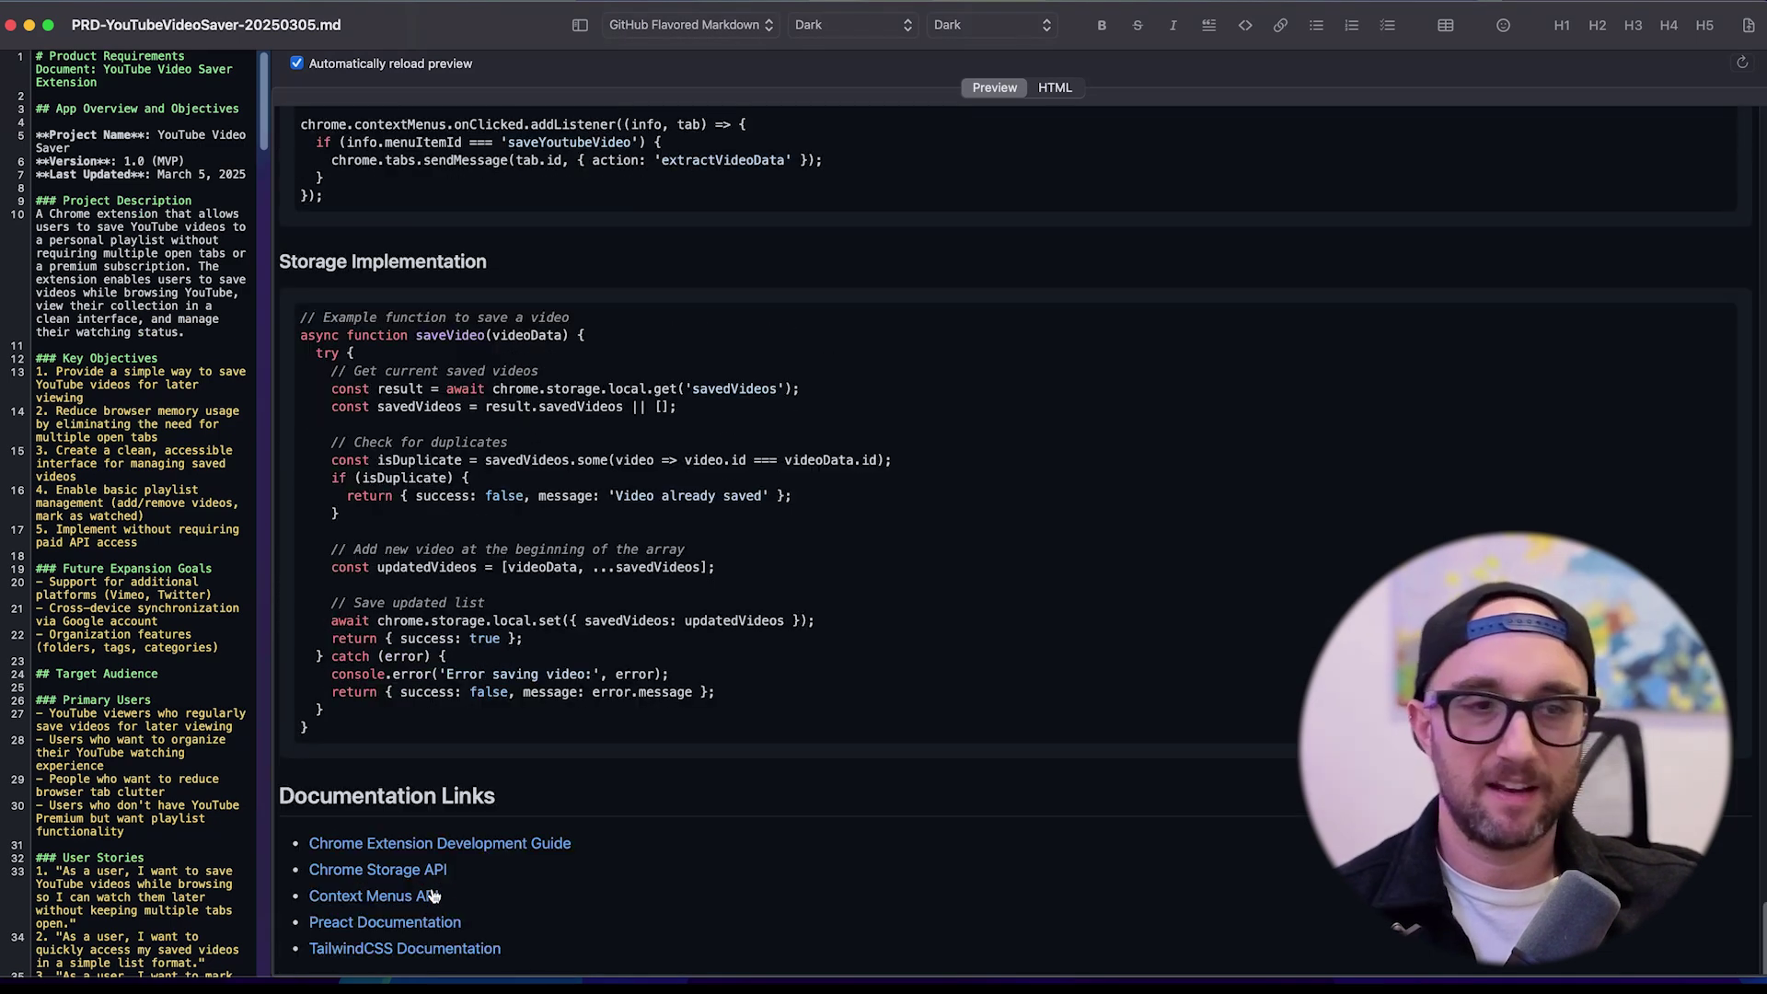